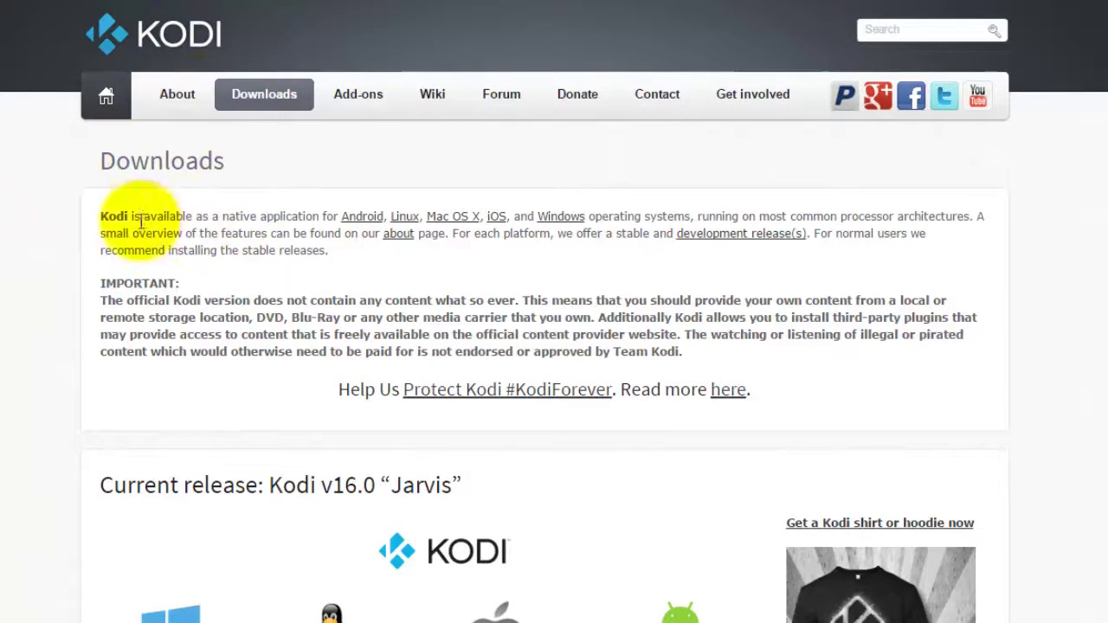
# - Get the Windows installer for Kodi v16.0 "Jarvis" from the Kodi downloads page
pyautogui.scroll(-3, 32, 260)
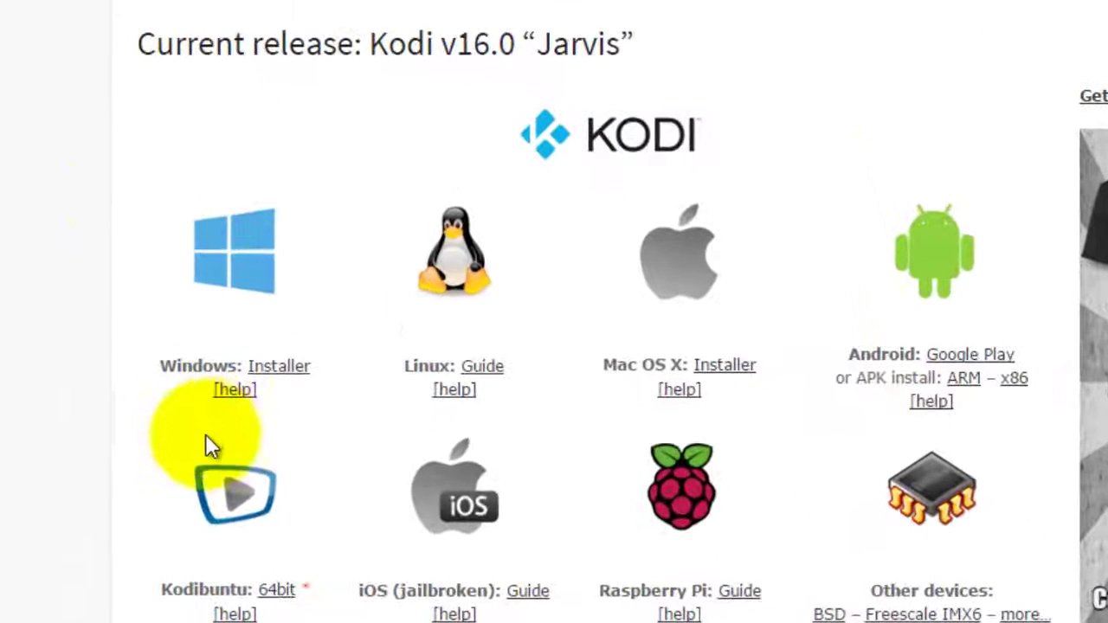
pyautogui.click(279, 367)
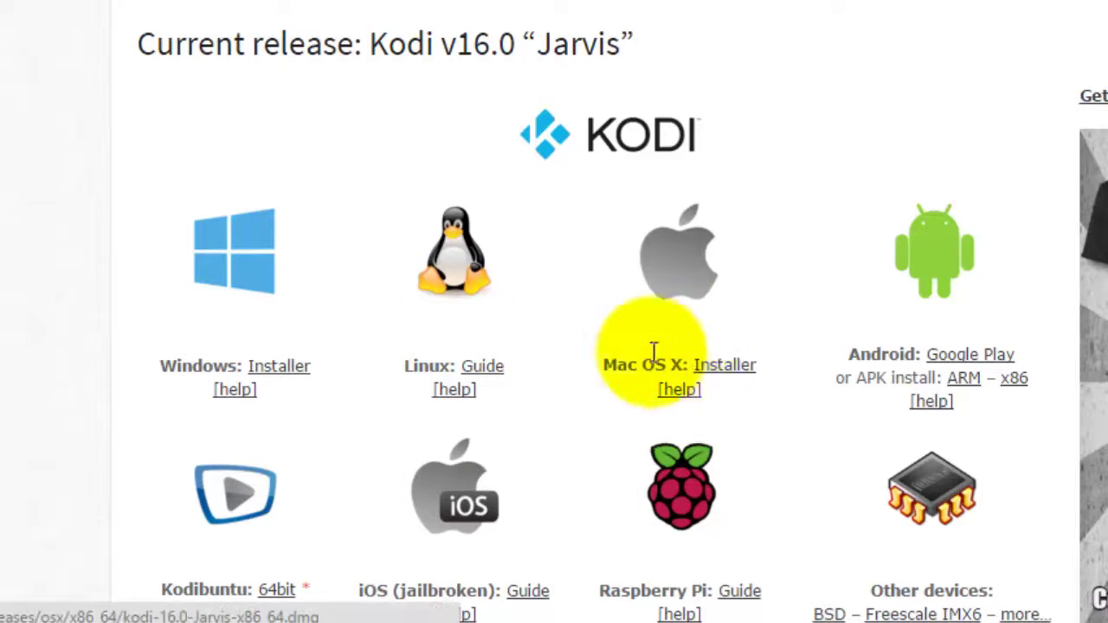
pyautogui.scroll(4, 26, 156)
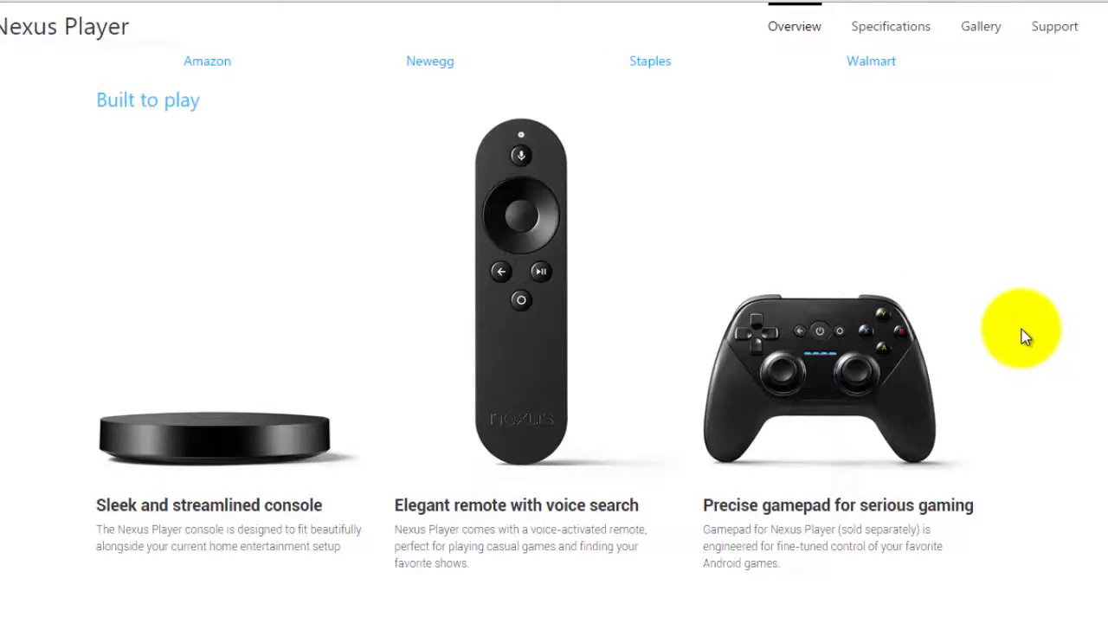
# - Examine the GooBang Doo M8 Android streaming box on its Amazon page, including the expanded product image
pyautogui.click(554, 12)
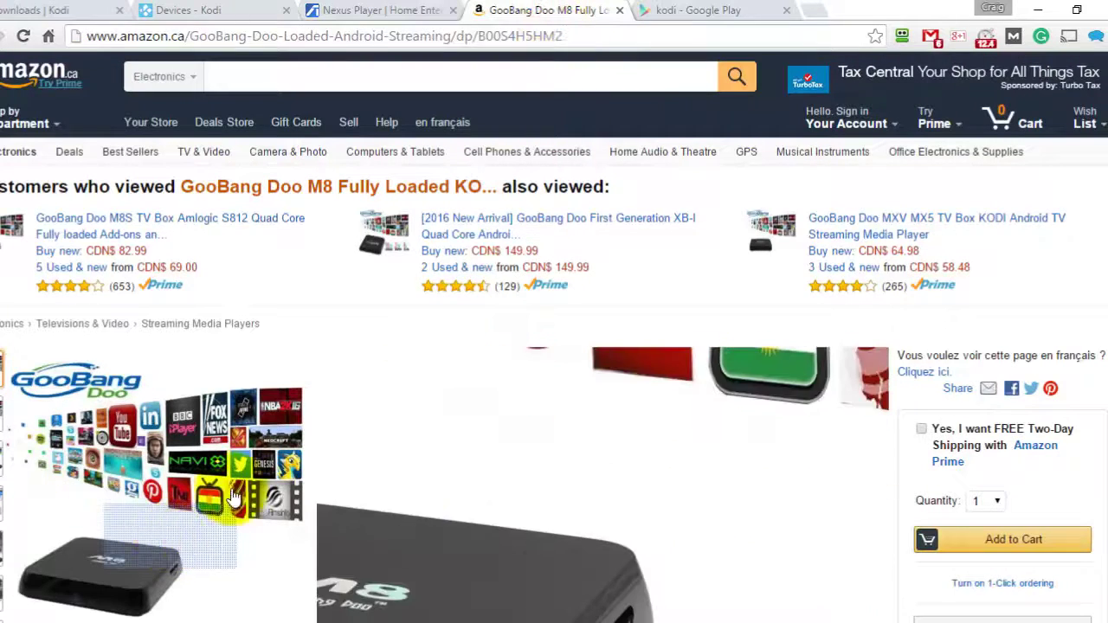
pyautogui.scroll(-1, 428, 465)
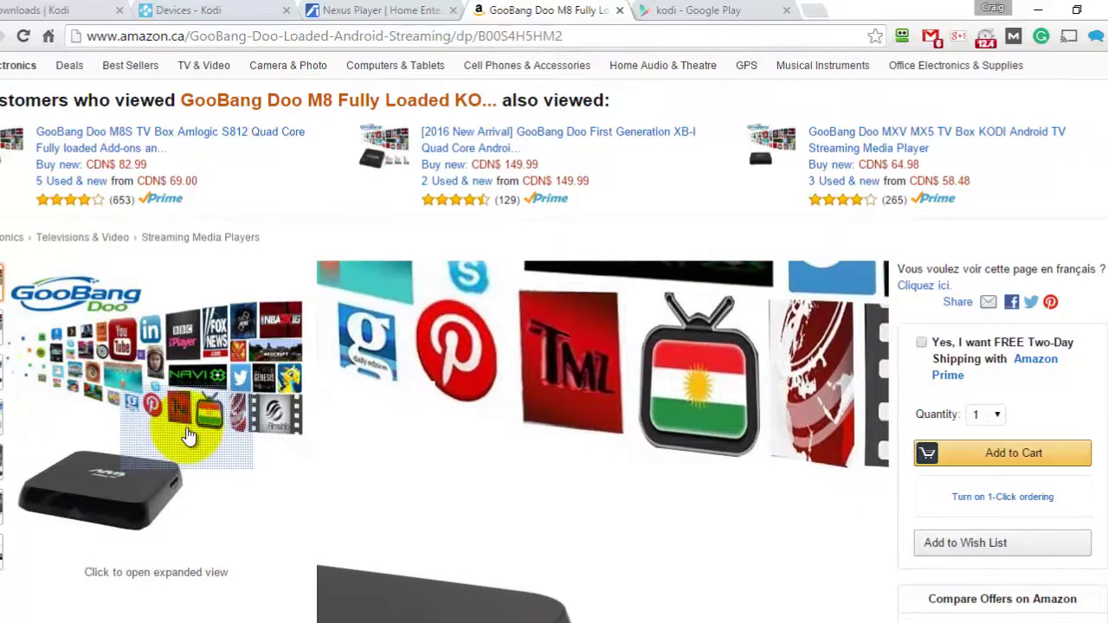
pyautogui.click(187, 428)
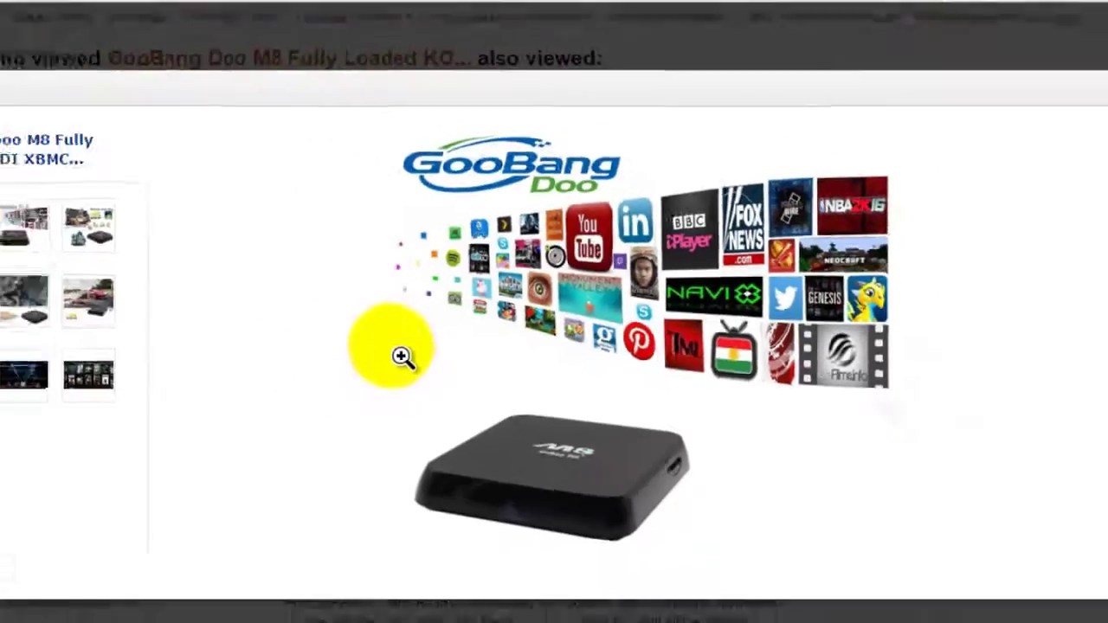
pyautogui.press('Escape')
# - Review the media appliance devices on the Kodi wiki's Devices page, and view the Google Play search results for kodi
pyautogui.click(183, 11)
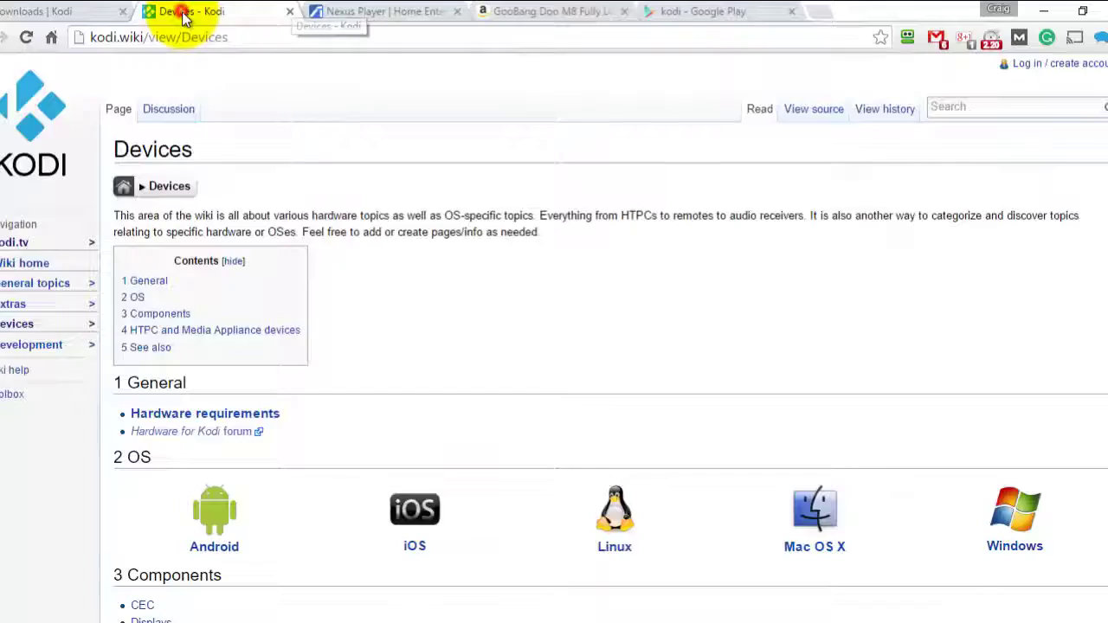
pyautogui.scroll(-1, 580, 325)
pyautogui.scroll(-8, 577, 322)
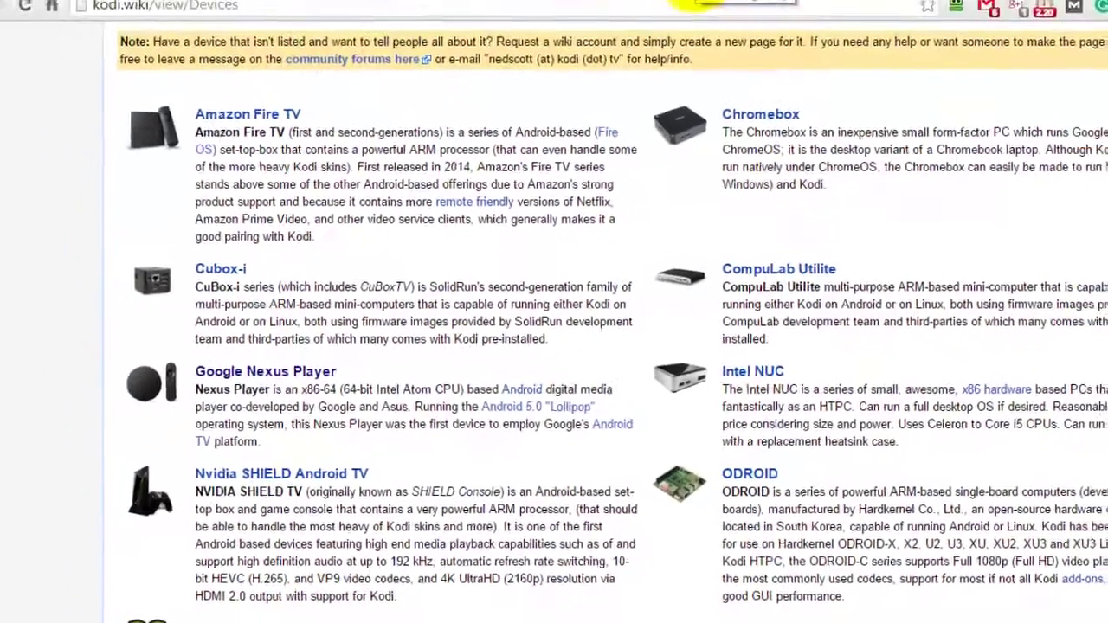
pyautogui.click(692, 10)
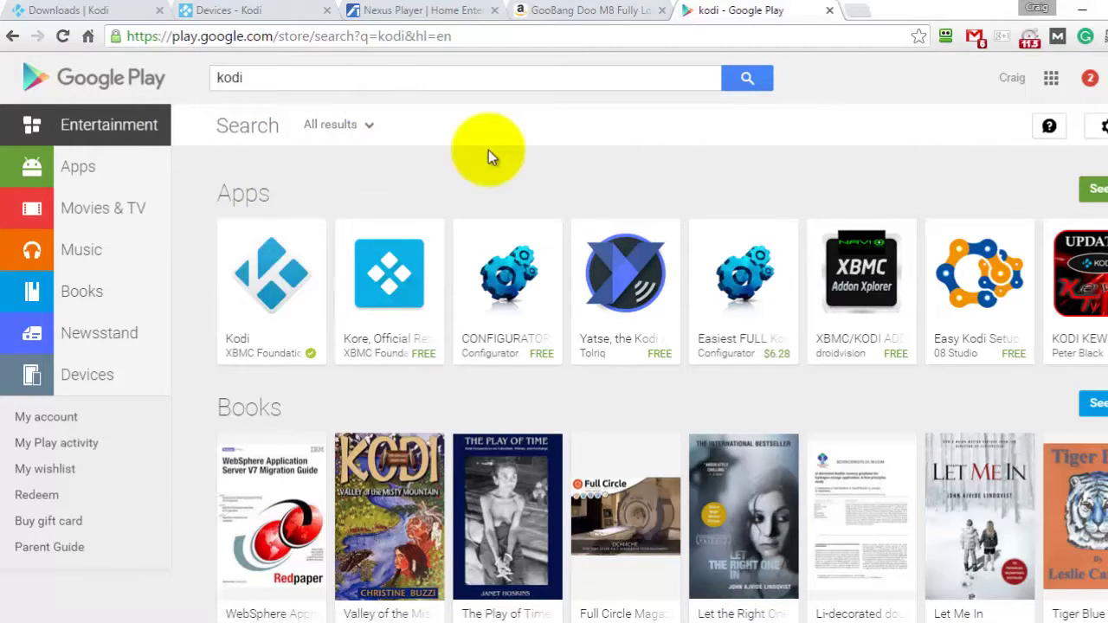
# - Run kodi-16.0-Jarvis.exe from the Feb 2016 folder, install Kodi to C:\Program Files (x86)\Kodi, and launch it on finishing
pyautogui.click(204, 616)
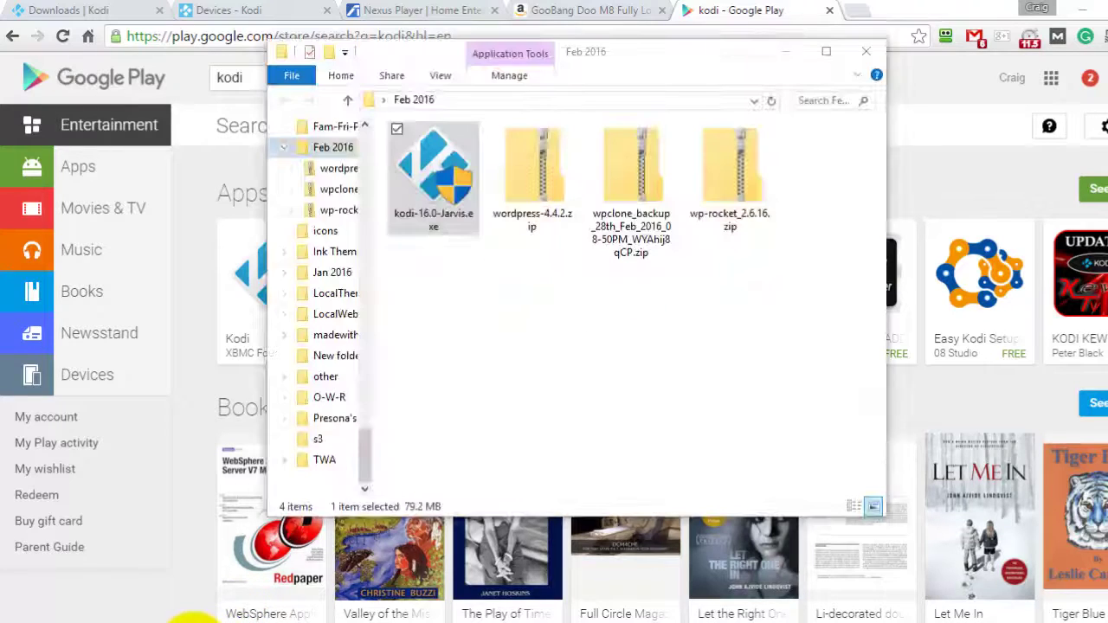
pyautogui.doubleClick(455, 209)
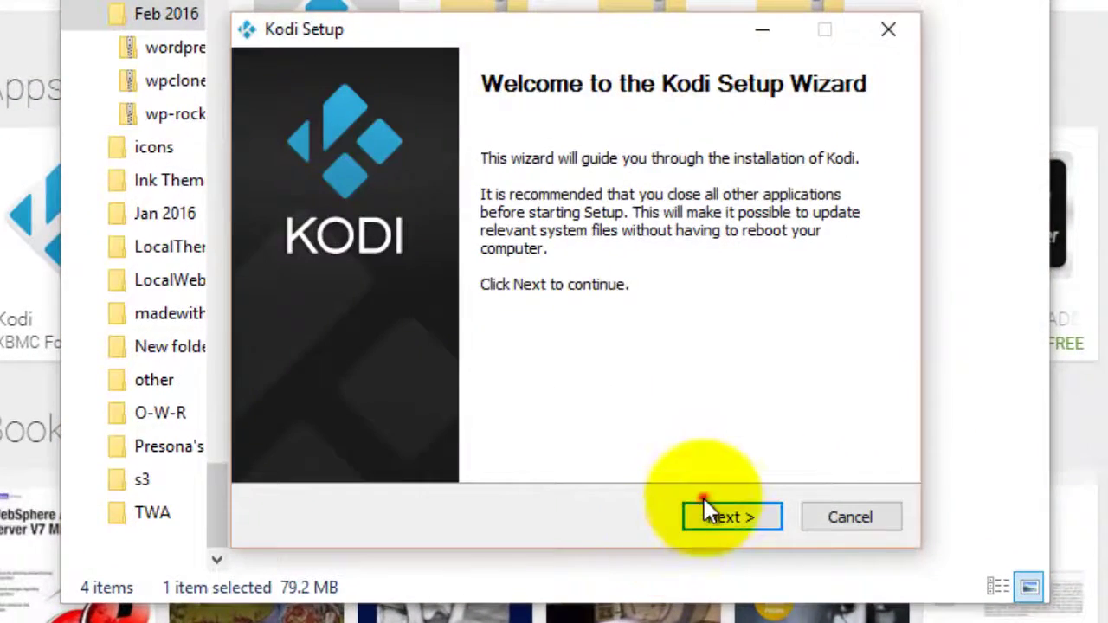
pyautogui.click(703, 517)
pyautogui.click(707, 518)
pyautogui.click(714, 522)
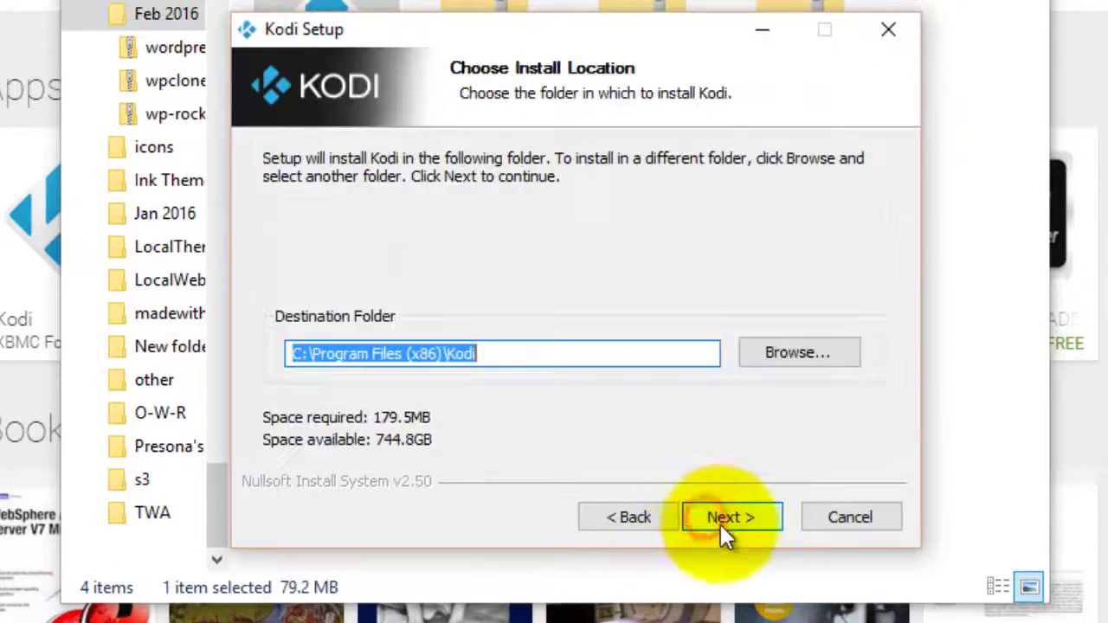
pyautogui.click(715, 521)
pyautogui.click(713, 519)
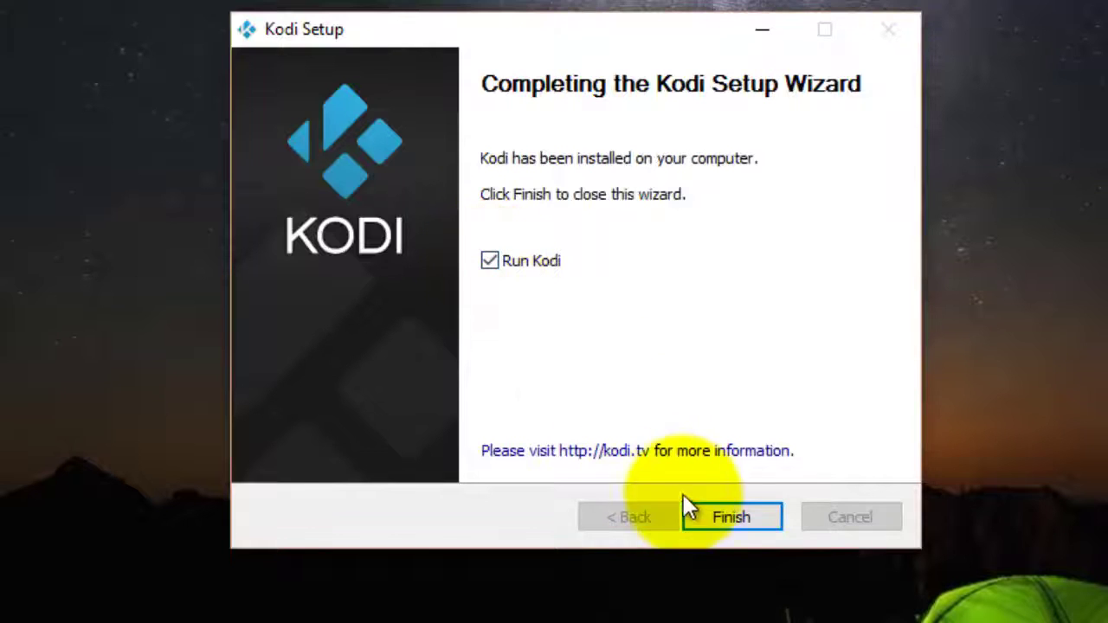
pyautogui.click(706, 517)
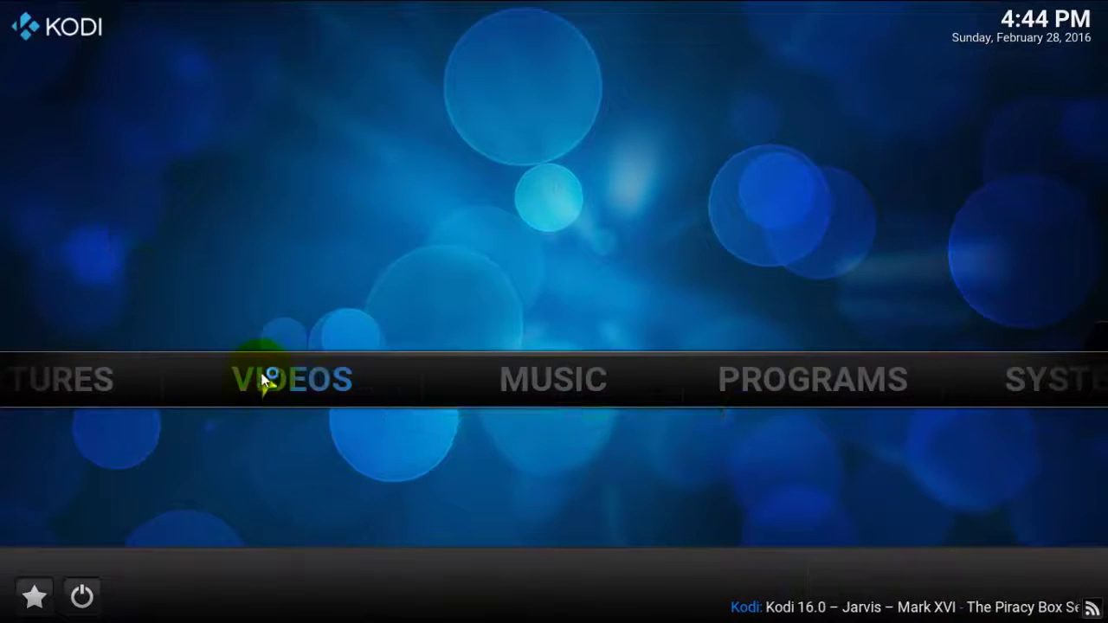
# - Open the list of additional video add-ons available in the Videos section, dismissing the first-run help
pyautogui.moveTo(264, 381)
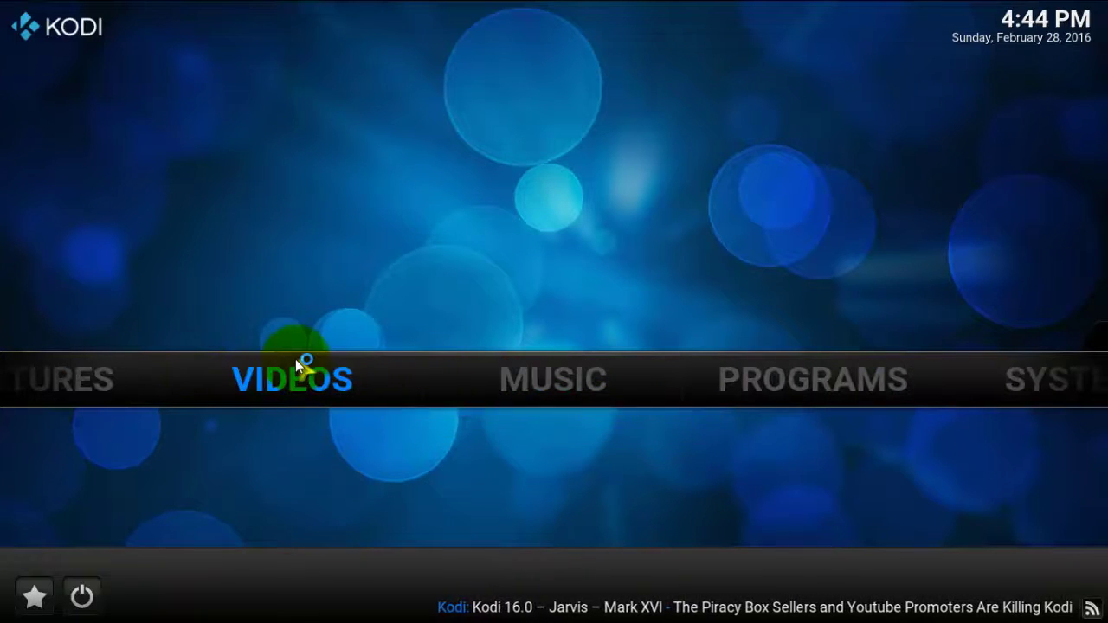
pyautogui.click(334, 387)
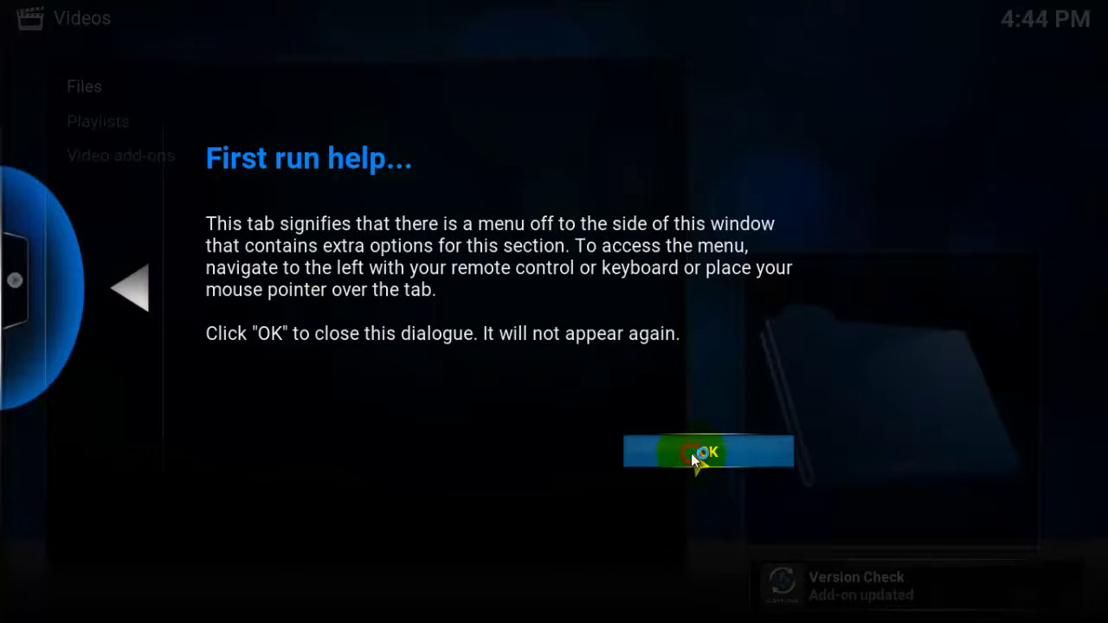
pyautogui.click(693, 455)
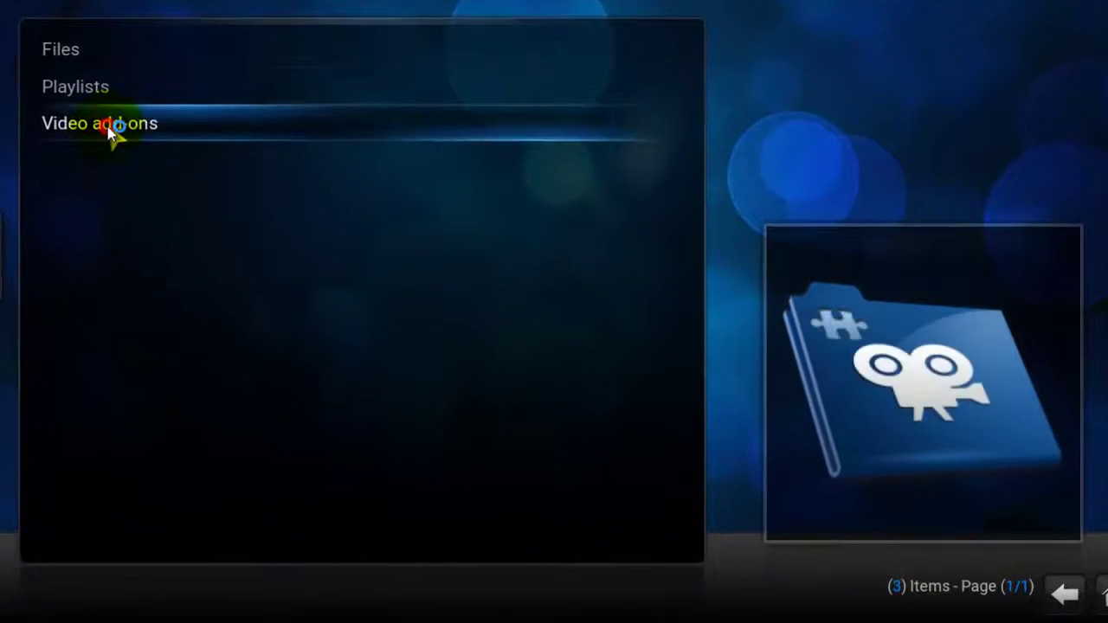
pyautogui.click(108, 127)
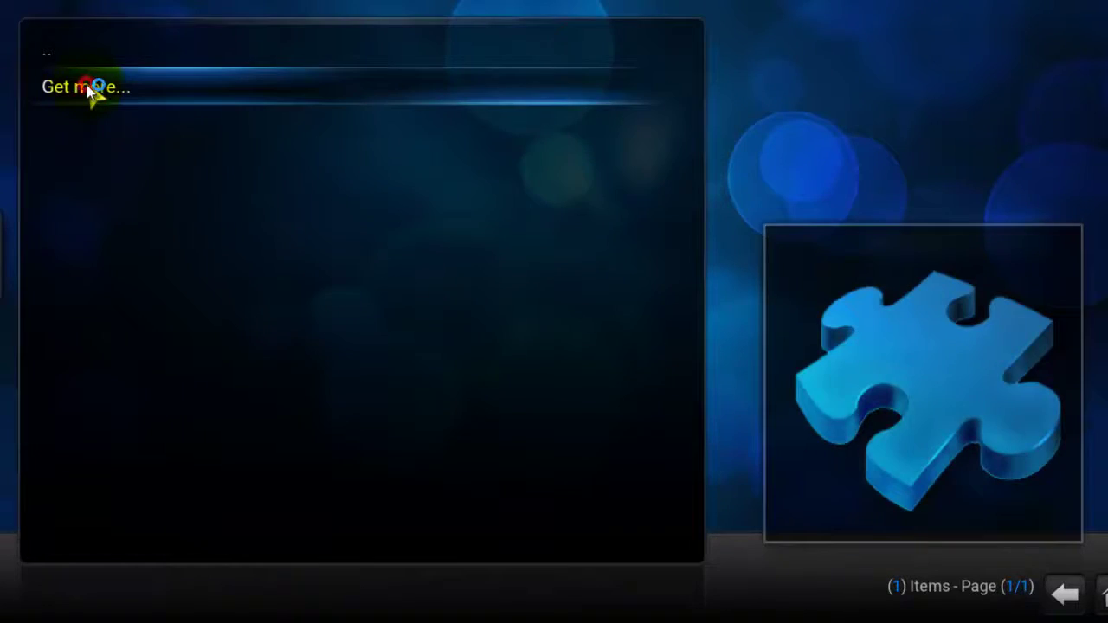
pyautogui.click(89, 91)
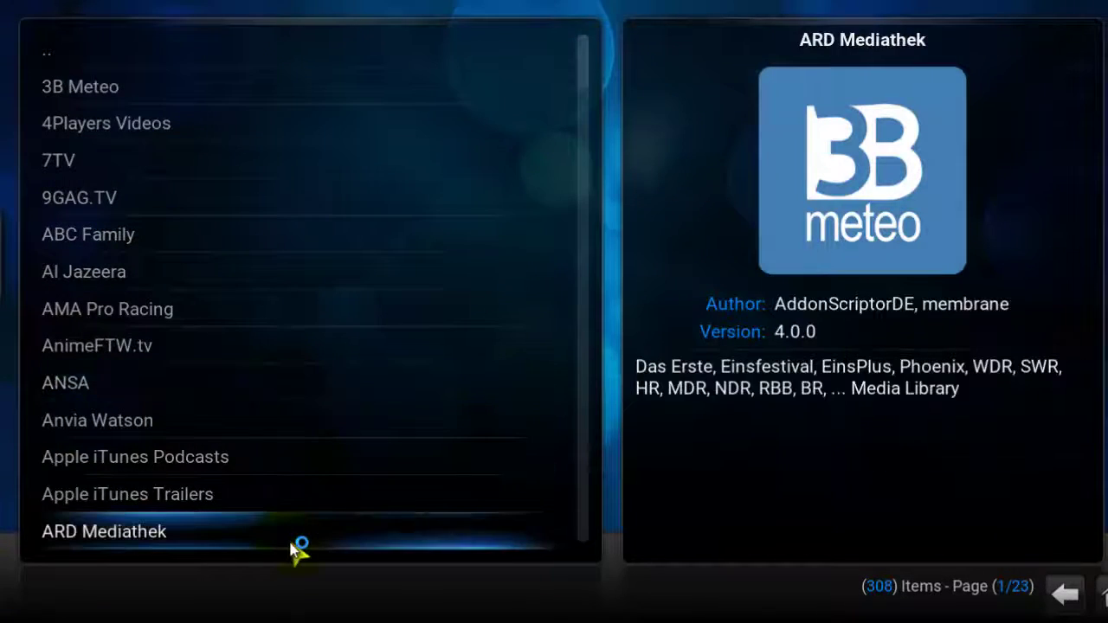
# - Browse the available video add-ons and view the information page of the Bravo add-on without installing it
pyautogui.scroll(-8, 297, 153)
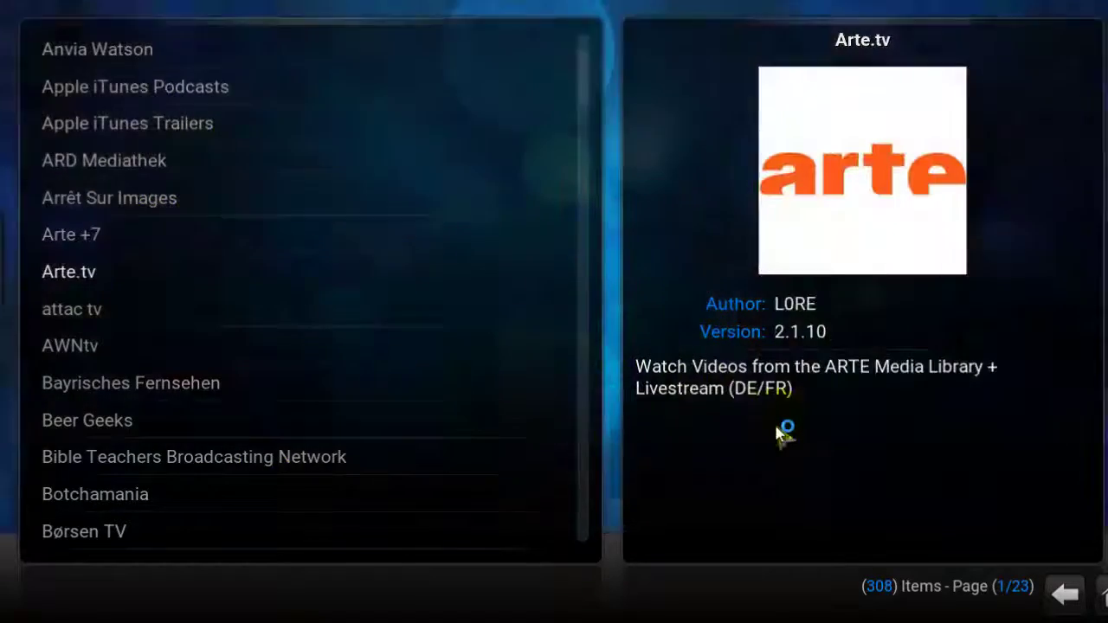
pyautogui.scroll(-5, 332, 387)
pyautogui.scroll(-2, 329, 387)
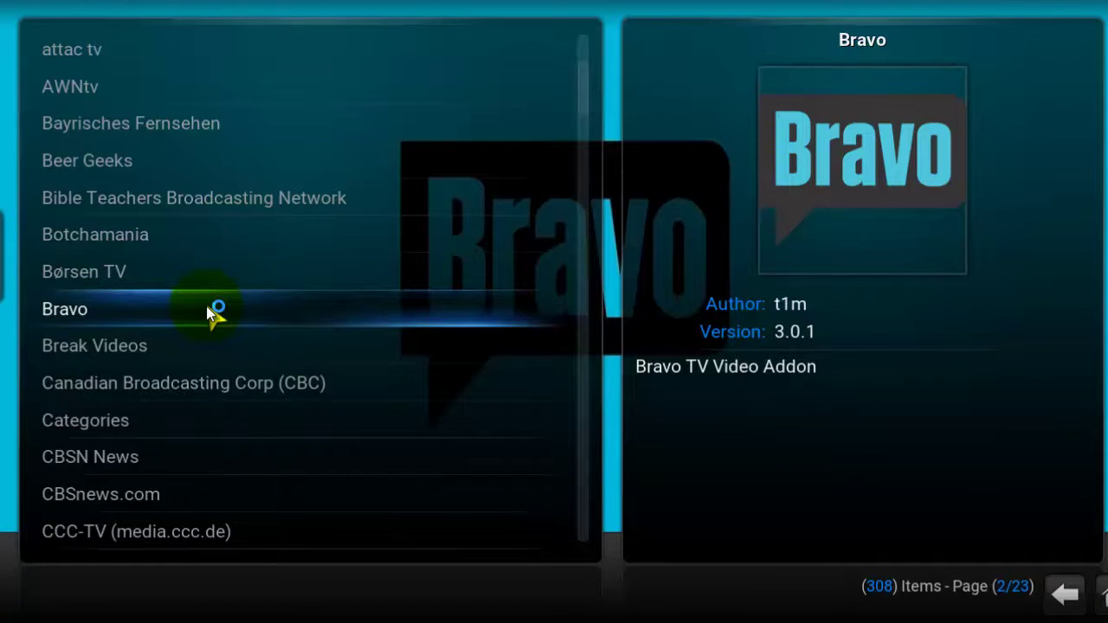
pyautogui.click(157, 304)
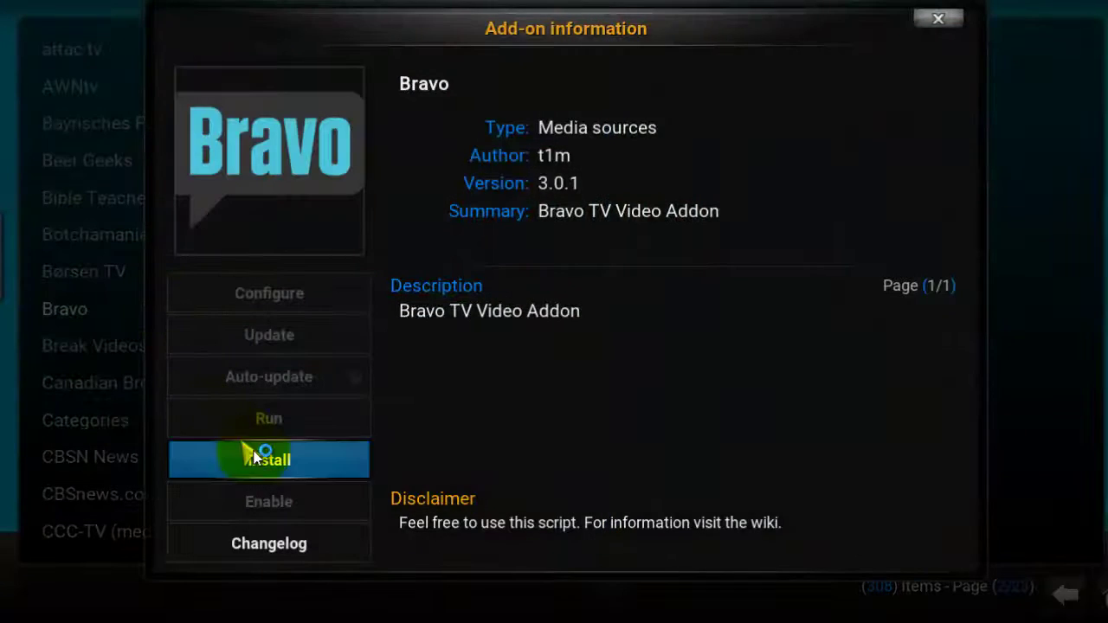
pyautogui.click(960, 22)
pyautogui.scroll(-10, 184, 415)
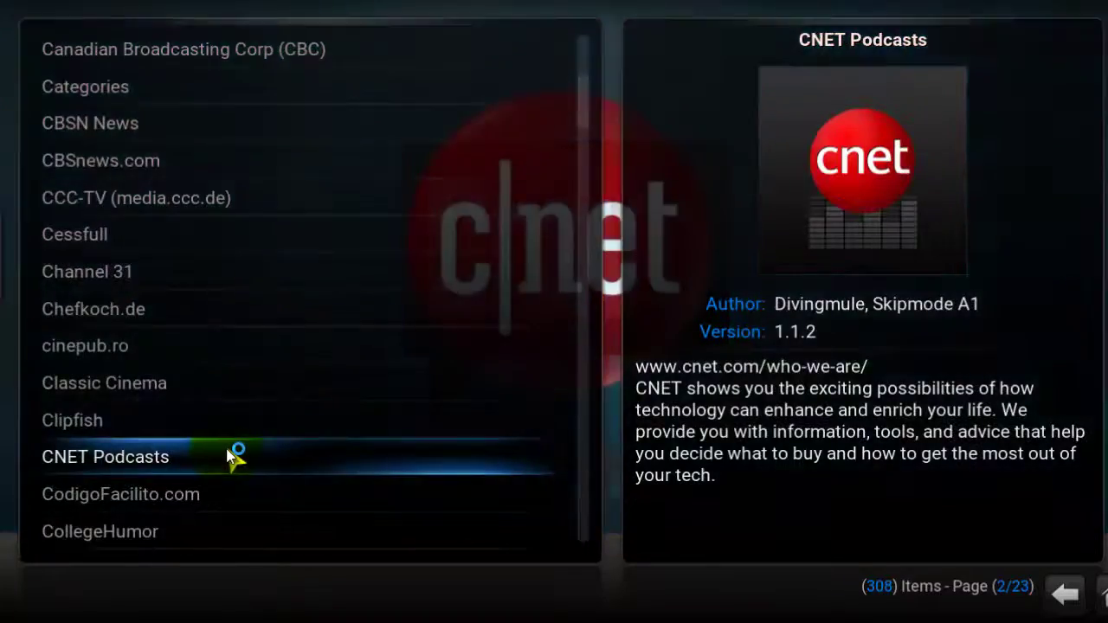
pyautogui.scroll(20, 279, 358)
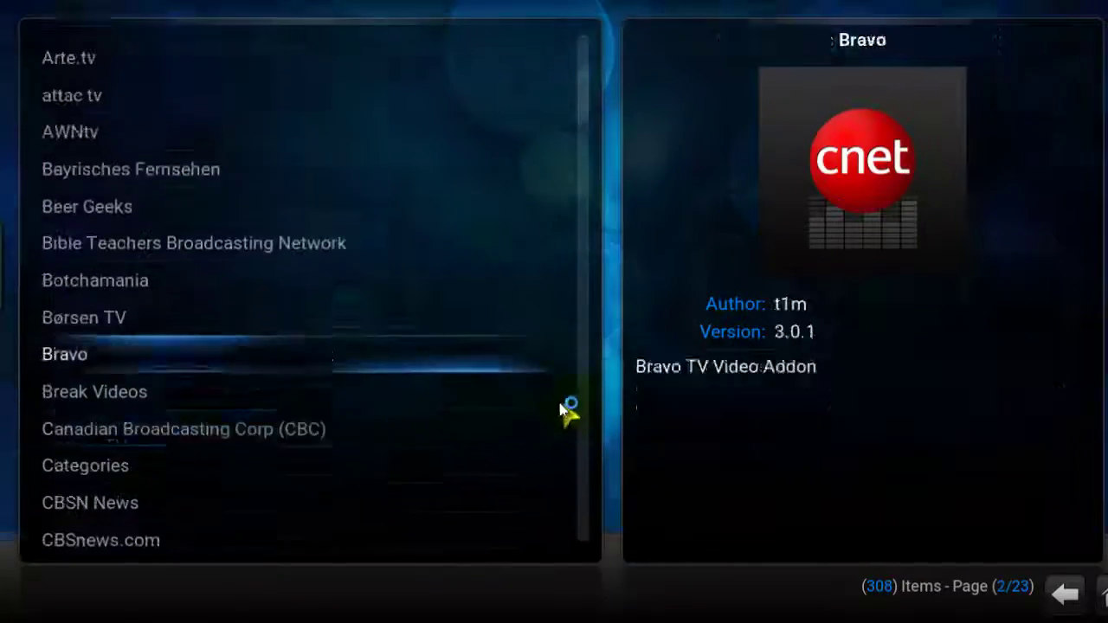
pyautogui.scroll(8, 495, 381)
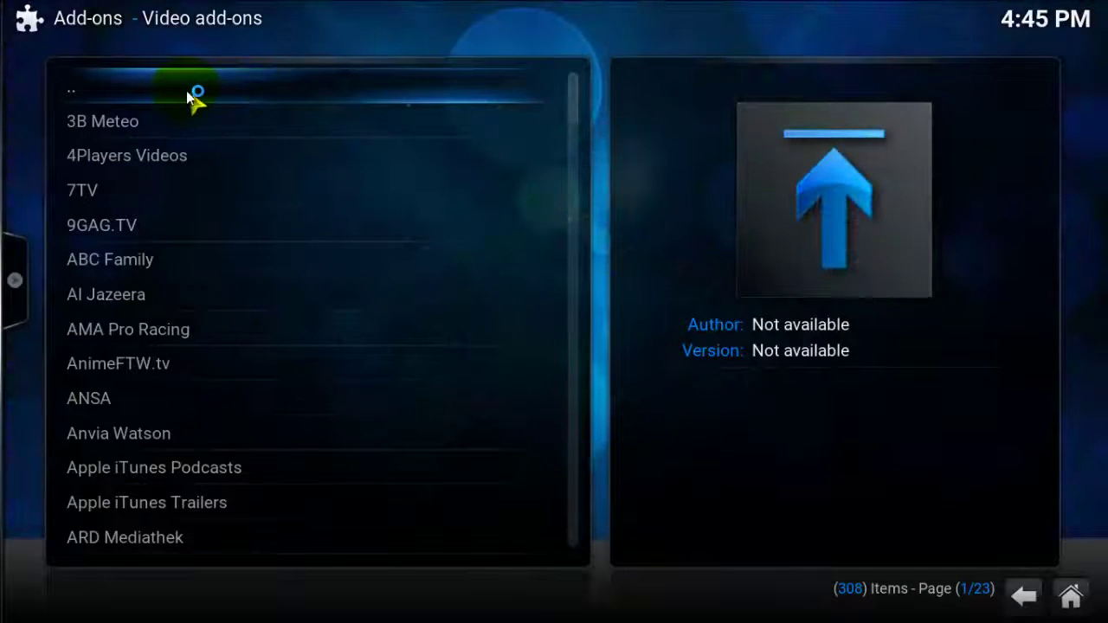
# - Leave the video add-ons list, return to the home screen and open the System section's file manager
pyautogui.click(182, 88)
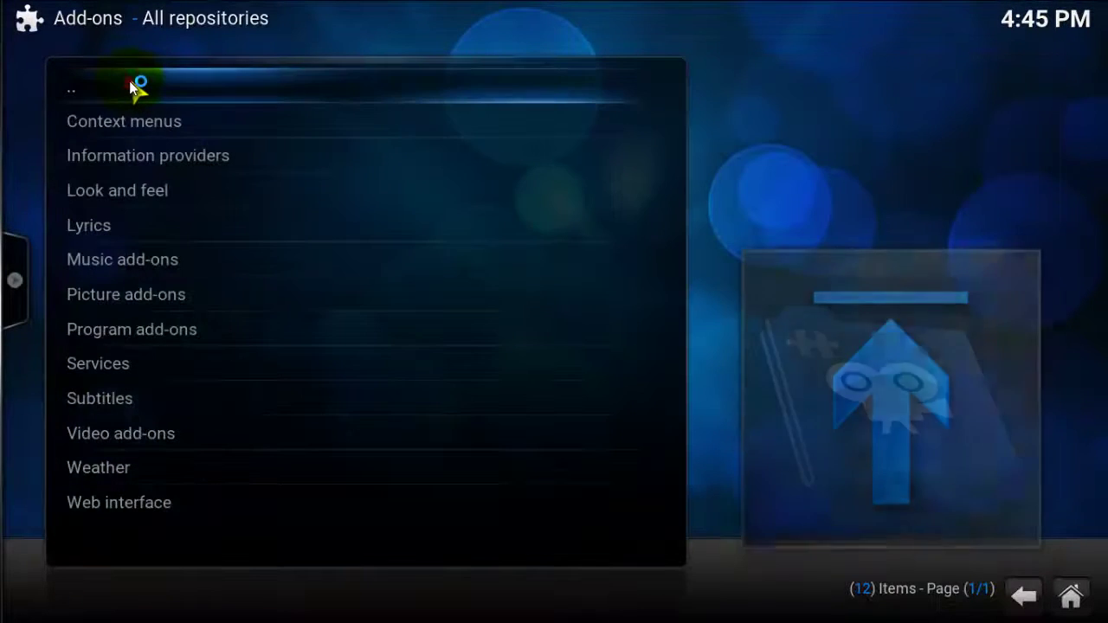
pyautogui.click(129, 80)
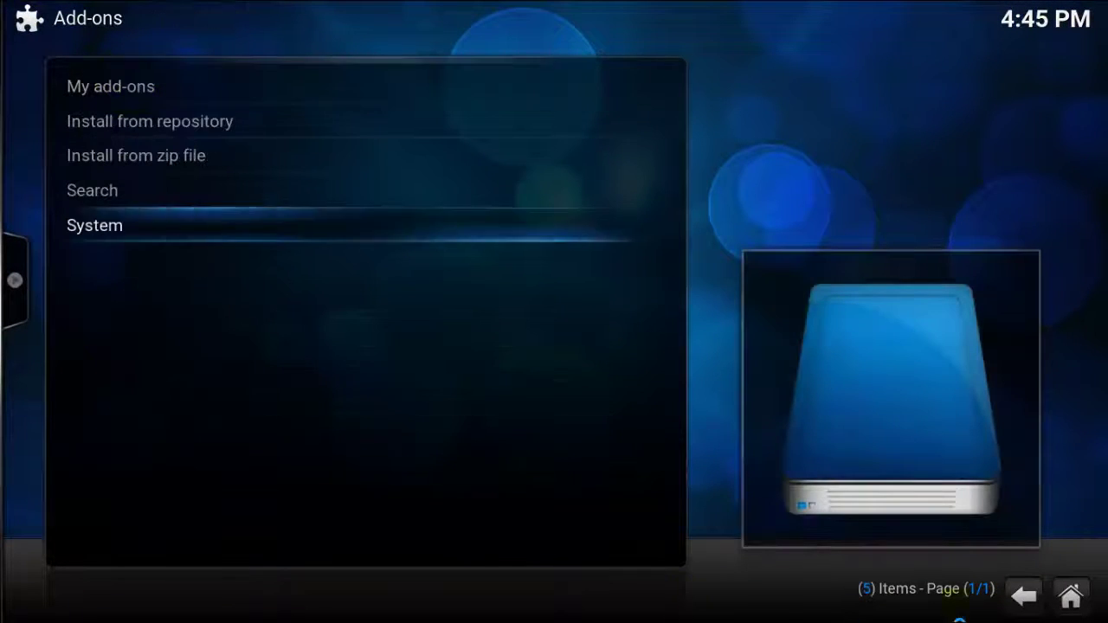
pyautogui.click(1071, 597)
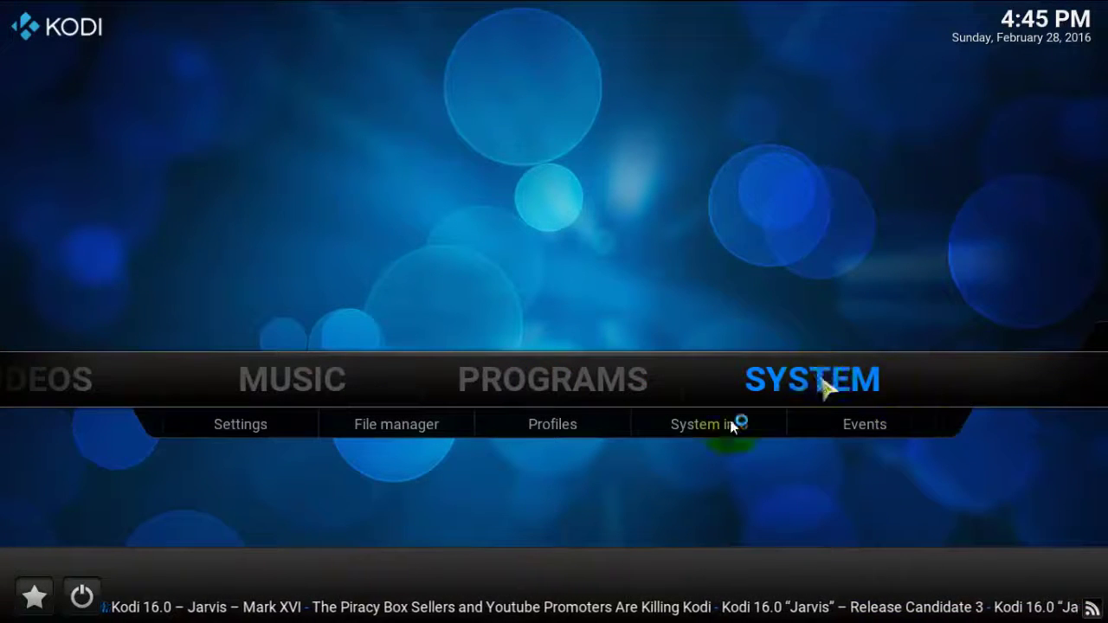
pyautogui.click(388, 422)
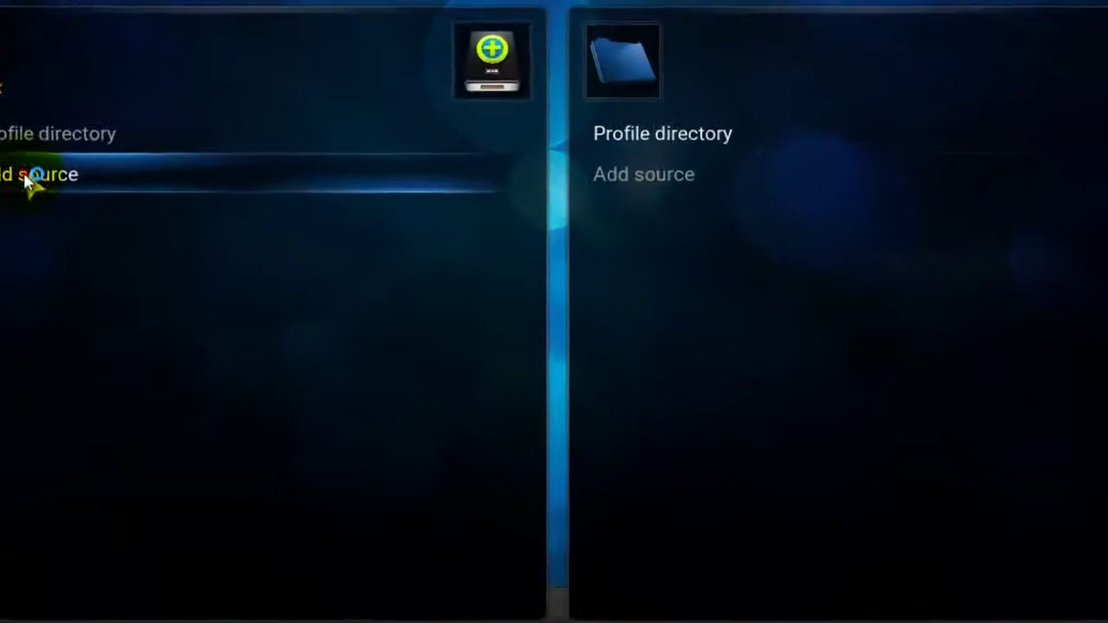
pyautogui.click(43, 186)
pyautogui.click(298, 179)
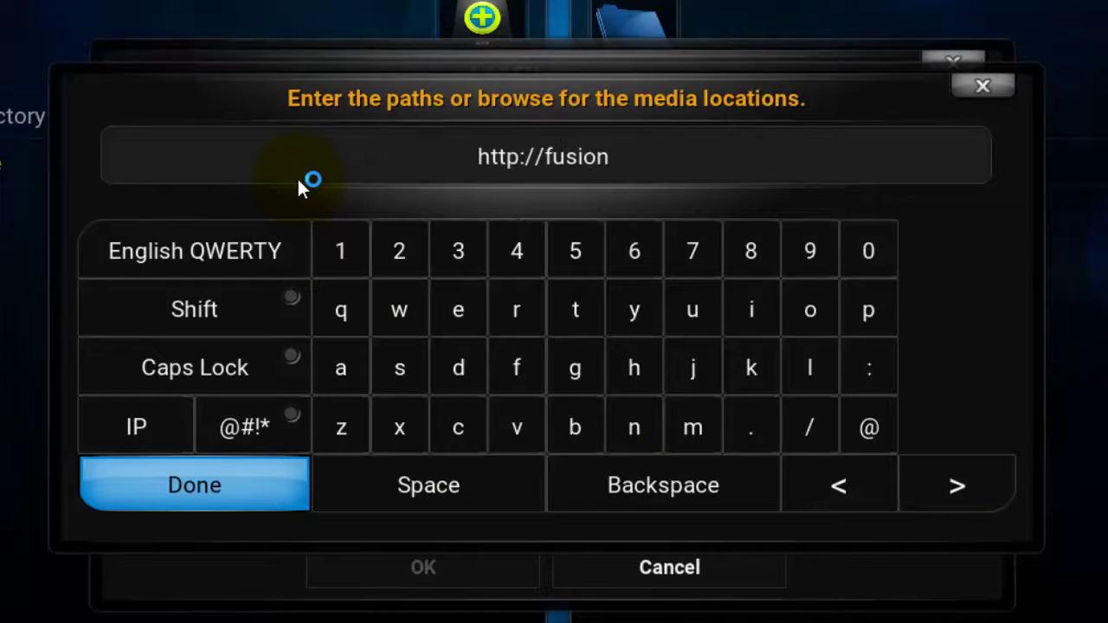
pyautogui.write('http://fusion.tvaddons')
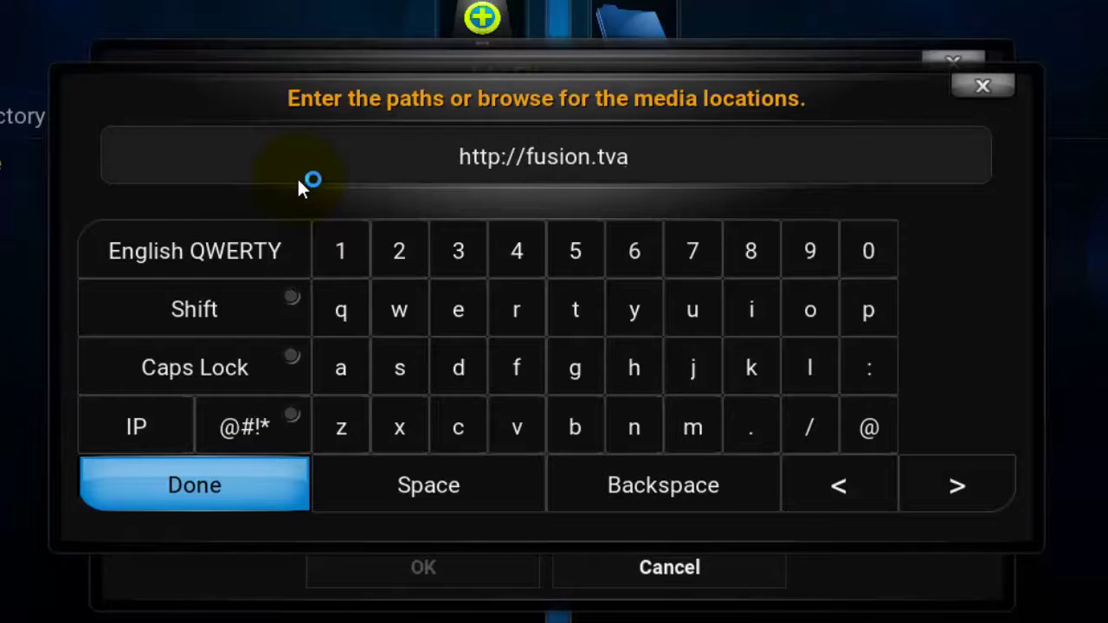
pyautogui.write('.ag')
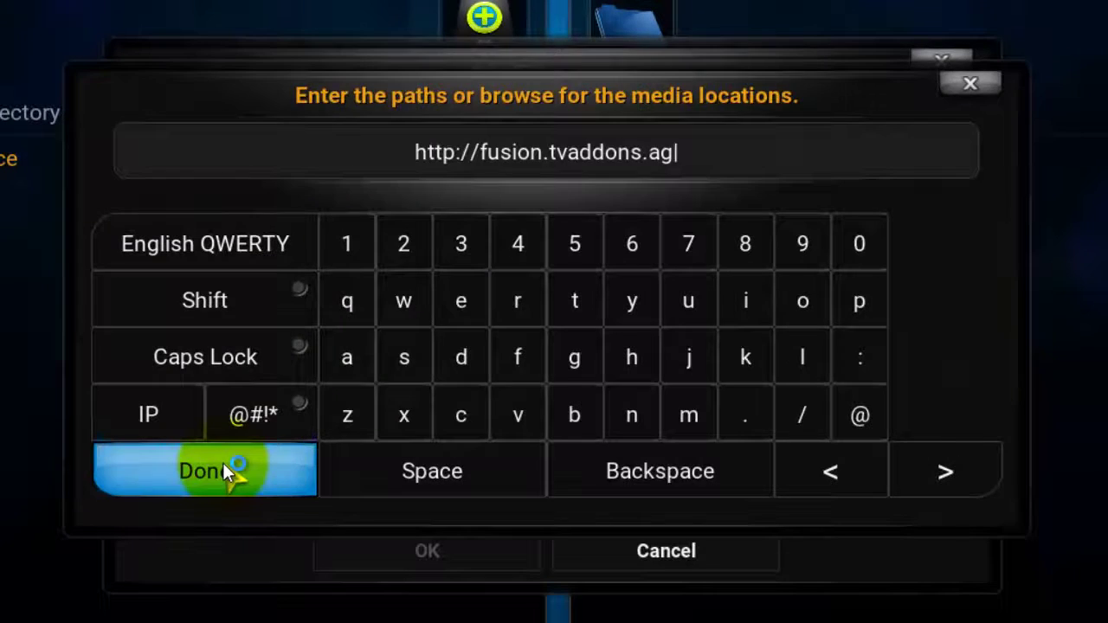
pyautogui.click(222, 463)
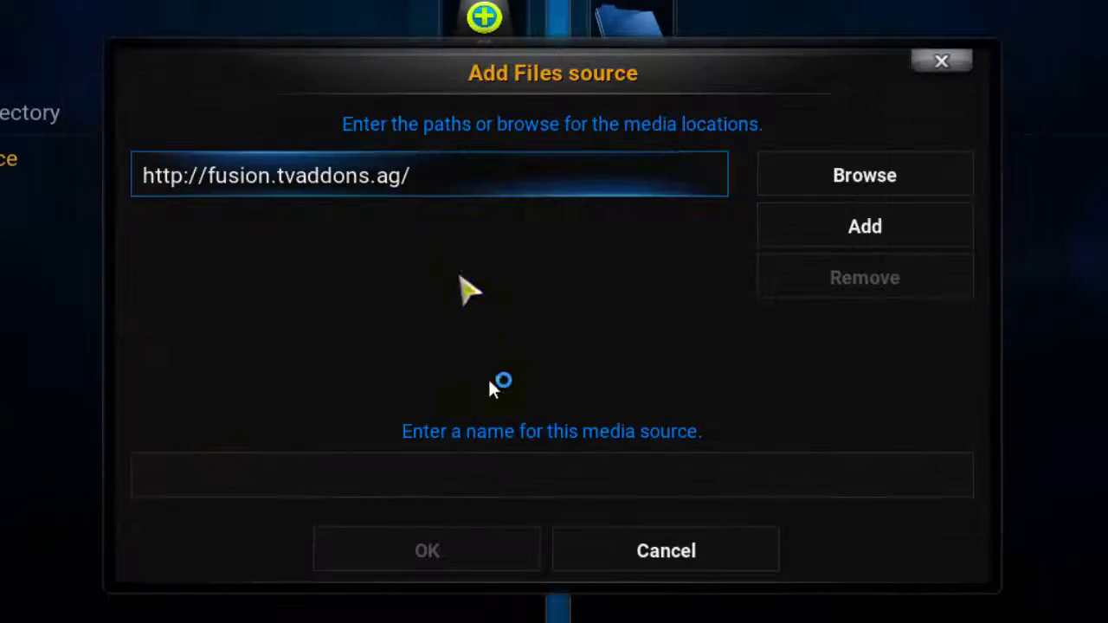
# - Name the new media source fusion and save it
pyautogui.click(517, 484)
pyautogui.write('fu')
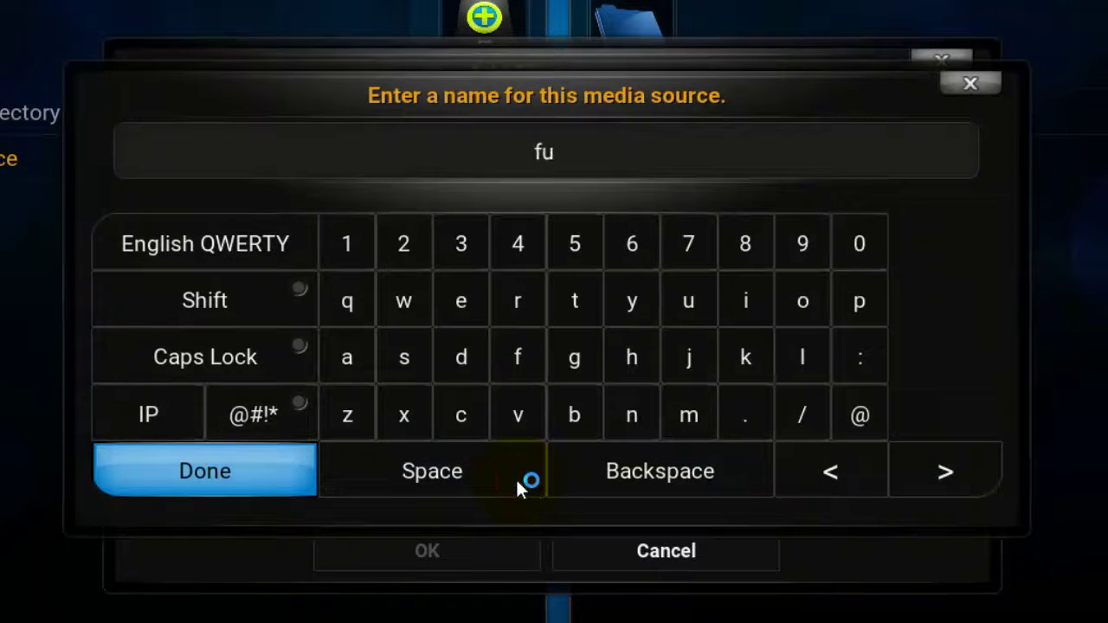
pyautogui.write('sion')
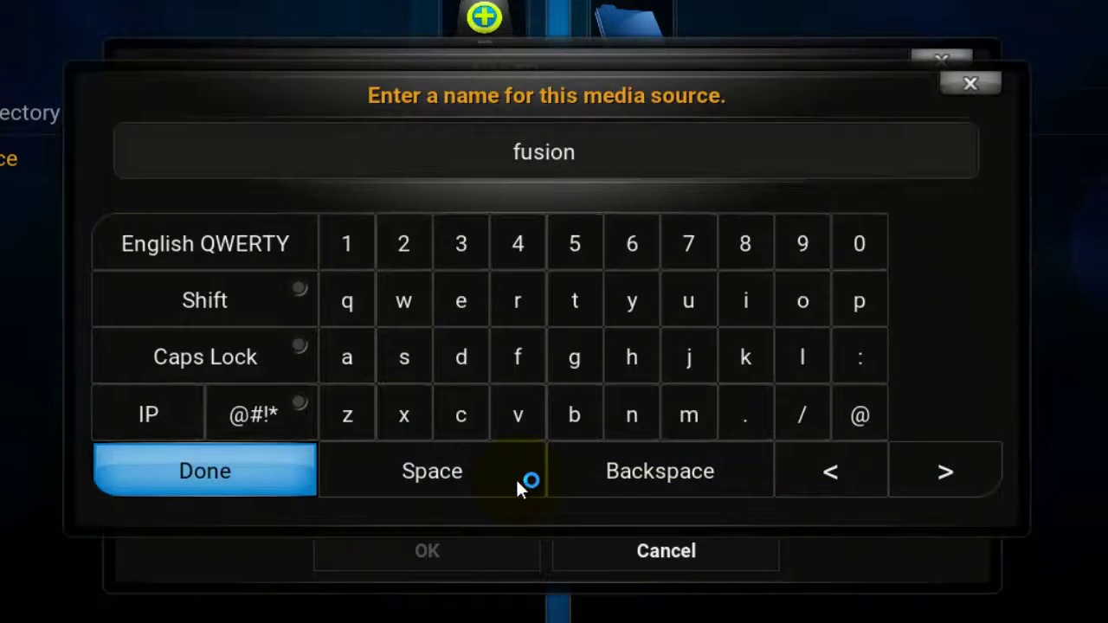
pyautogui.click(248, 464)
pyautogui.click(402, 545)
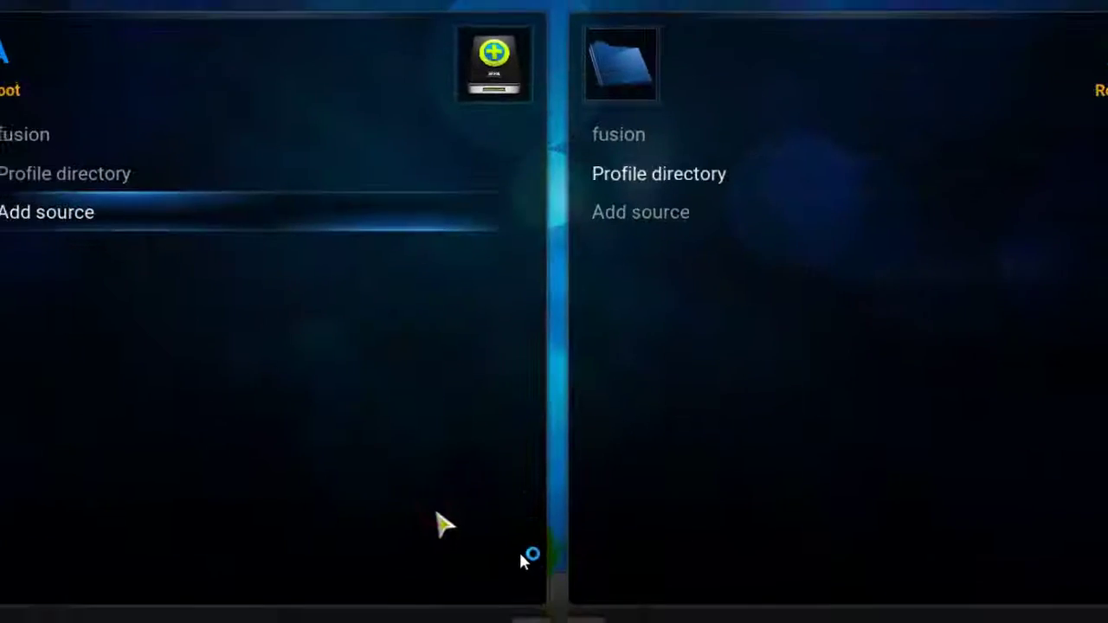
# - Return to the home screen and open the Add-ons section of the System settings
pyautogui.click(583, 608)
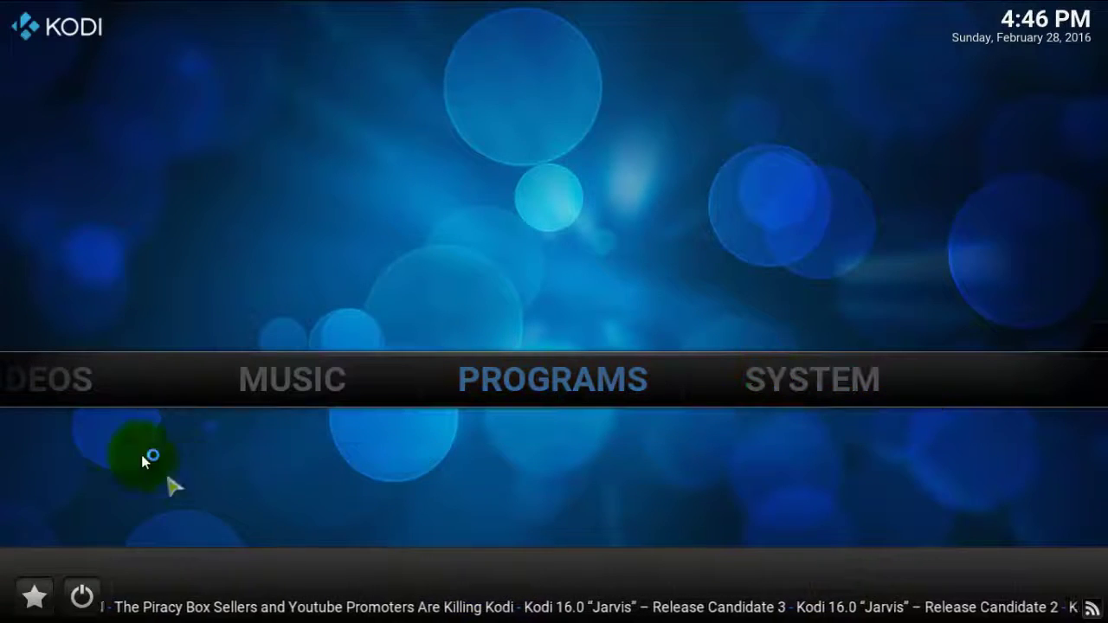
pyautogui.click(769, 375)
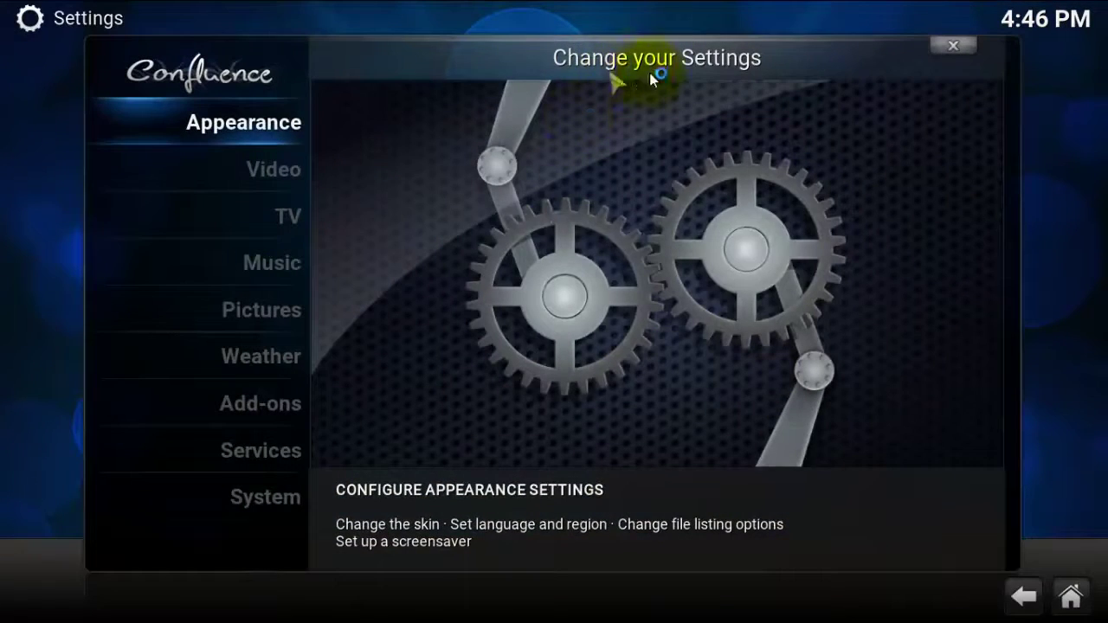
pyautogui.click(266, 401)
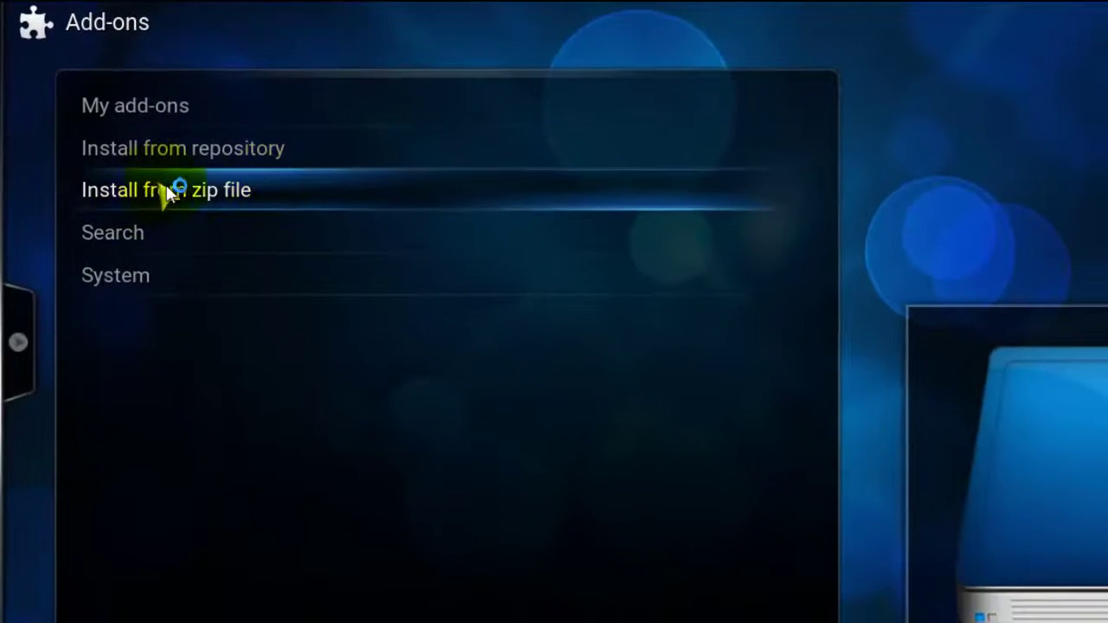
# - Install plugin.video.hubwizard-1.2.0.zip from the start-here folder of the fusion source
pyautogui.click(286, 191)
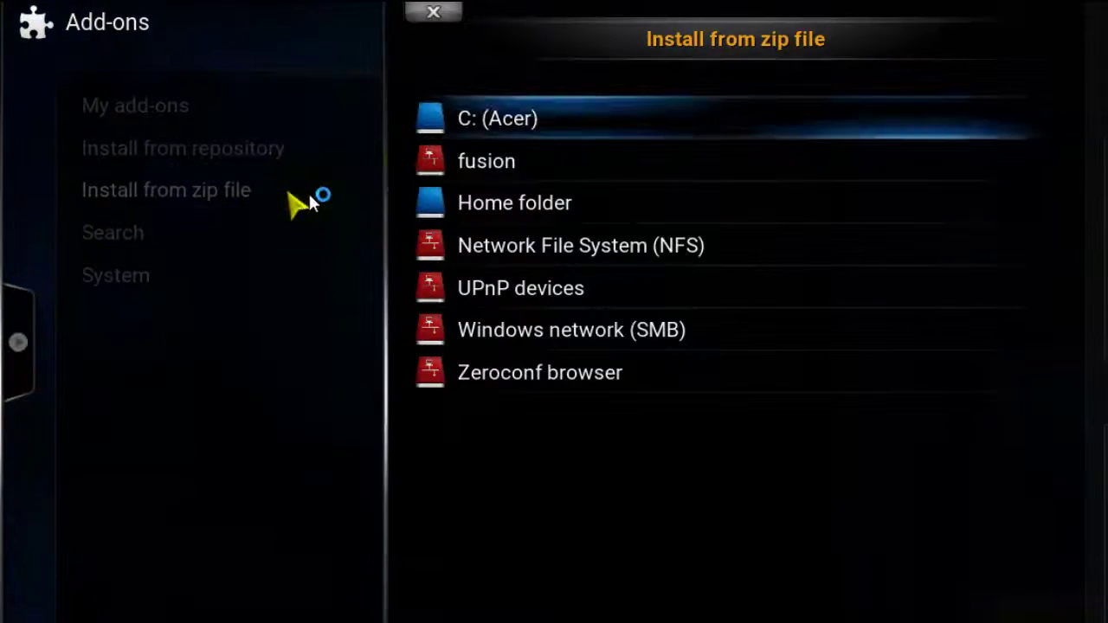
pyautogui.click(562, 163)
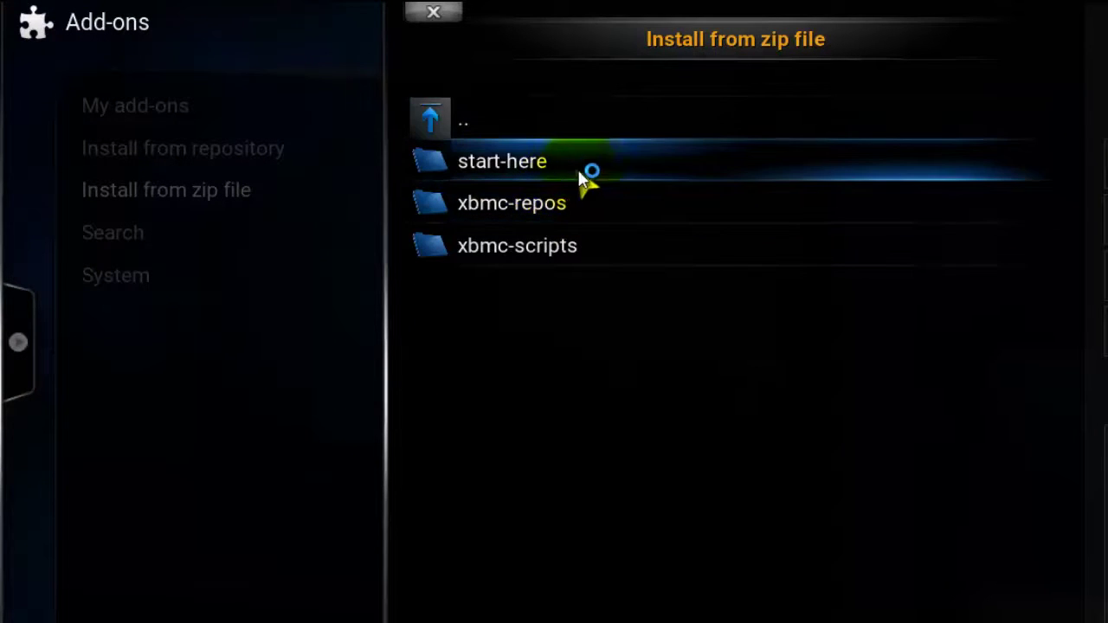
pyautogui.click(588, 169)
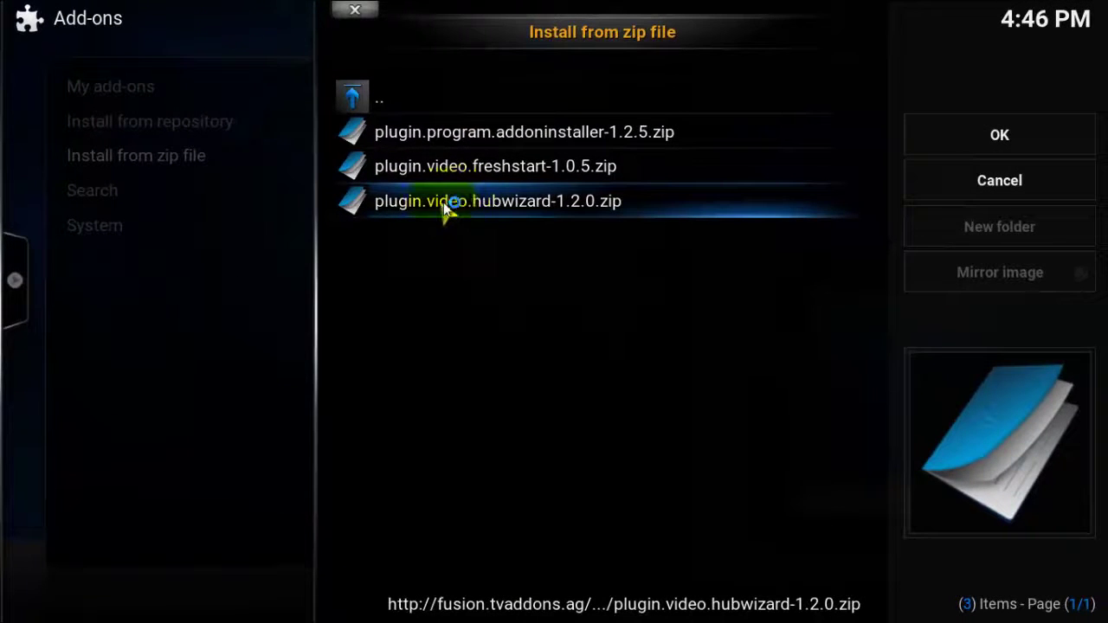
pyautogui.click(674, 212)
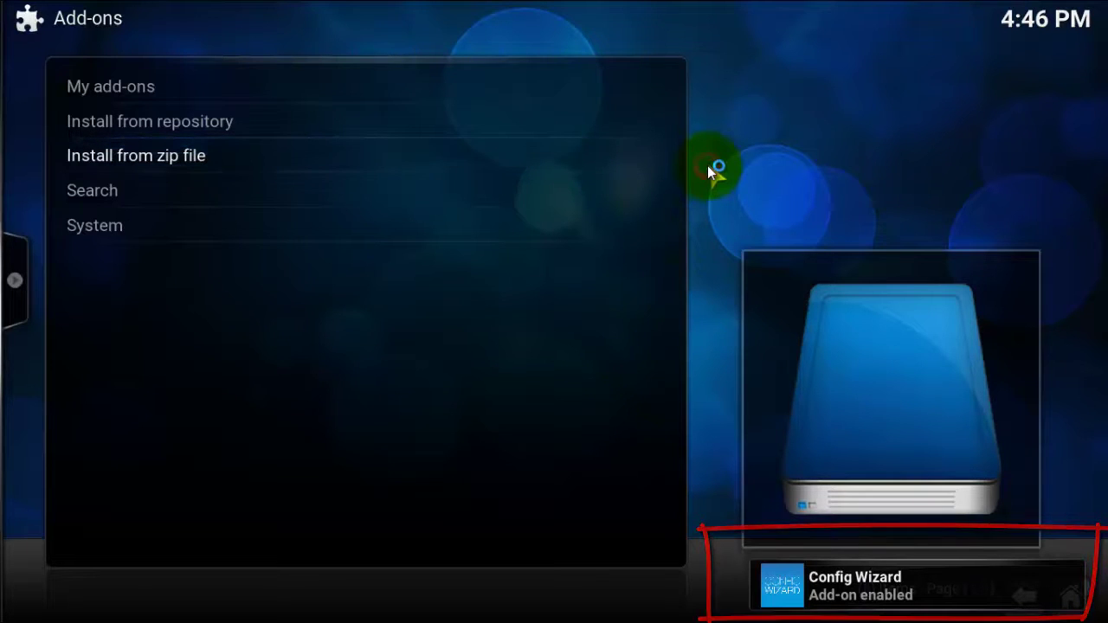
# - Return home, launch Config Wizard from the program add-ons and look through its device configurations
pyautogui.click(1067, 599)
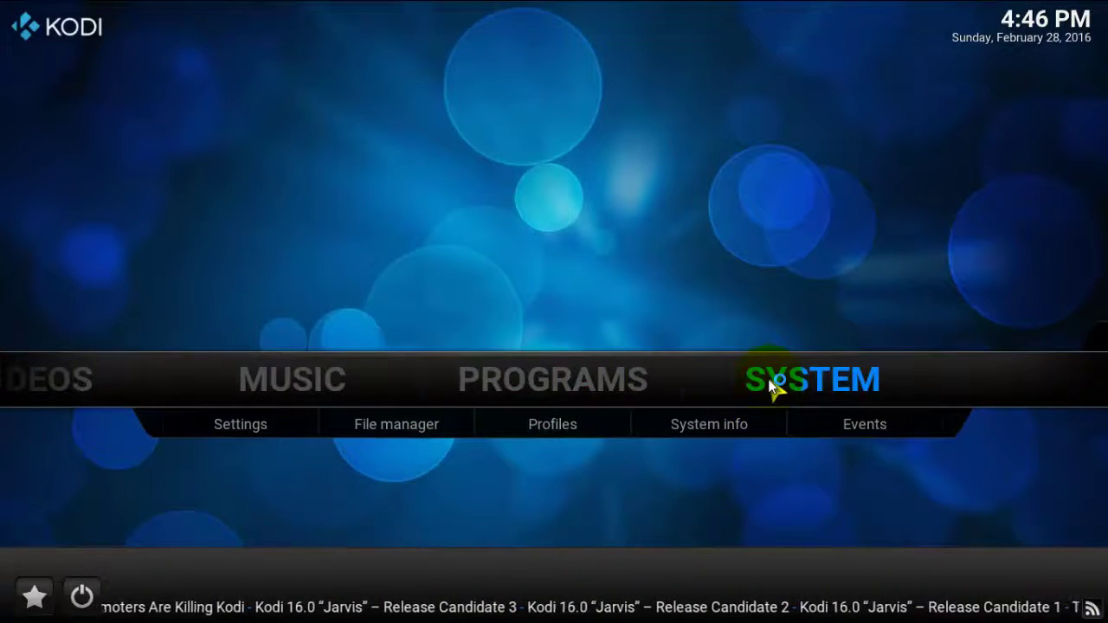
pyautogui.click(592, 365)
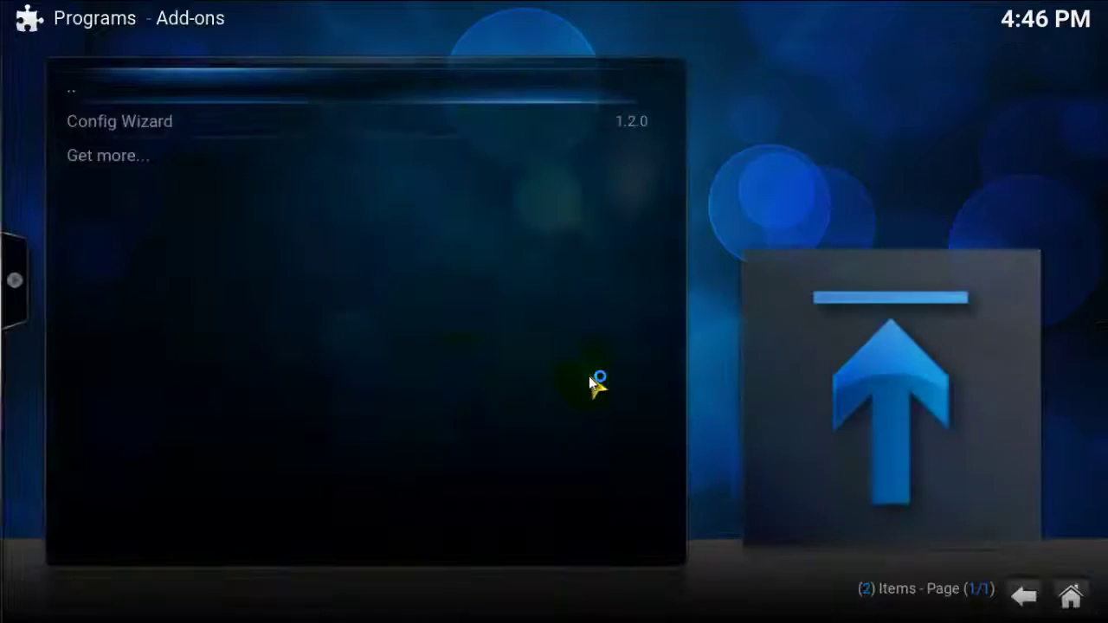
pyautogui.click(166, 125)
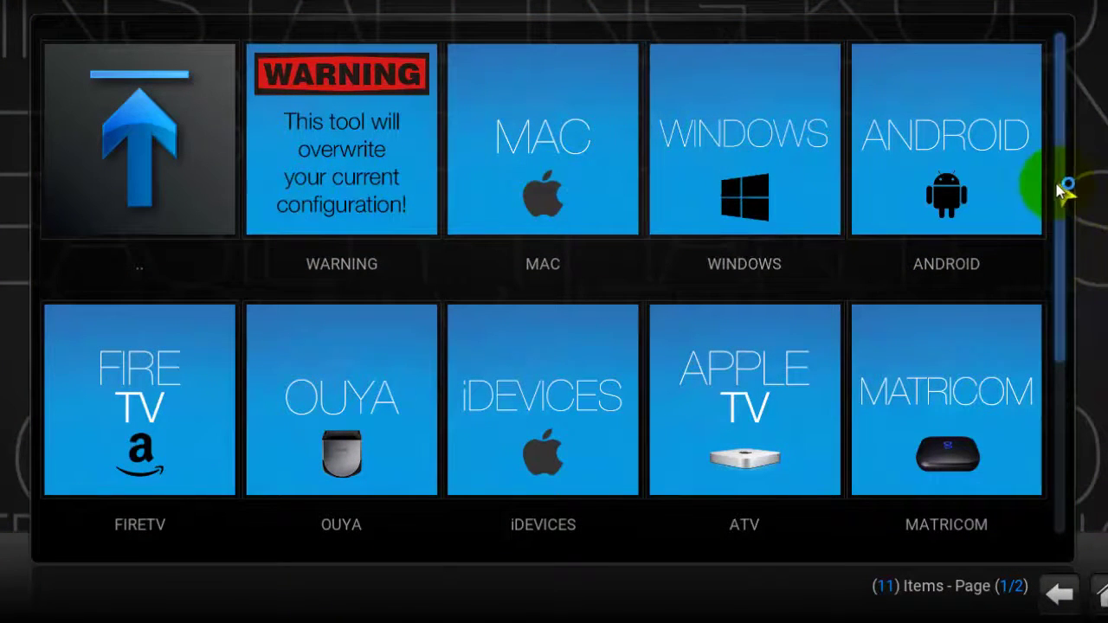
pyautogui.click(1059, 329)
pyautogui.click(800, 167)
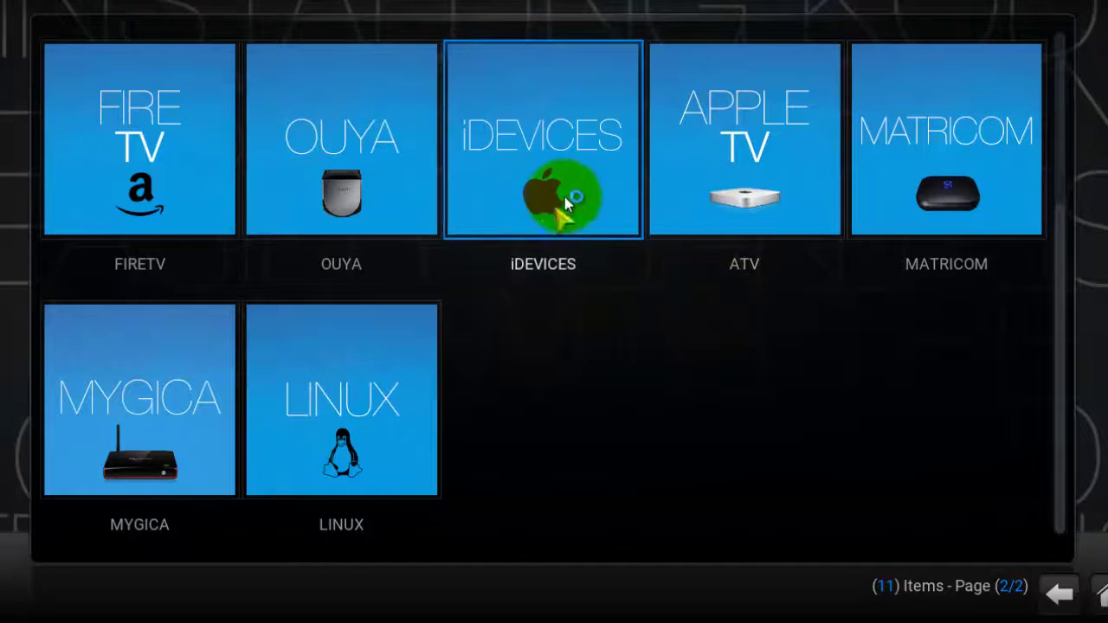
pyautogui.scroll(1, 667, 449)
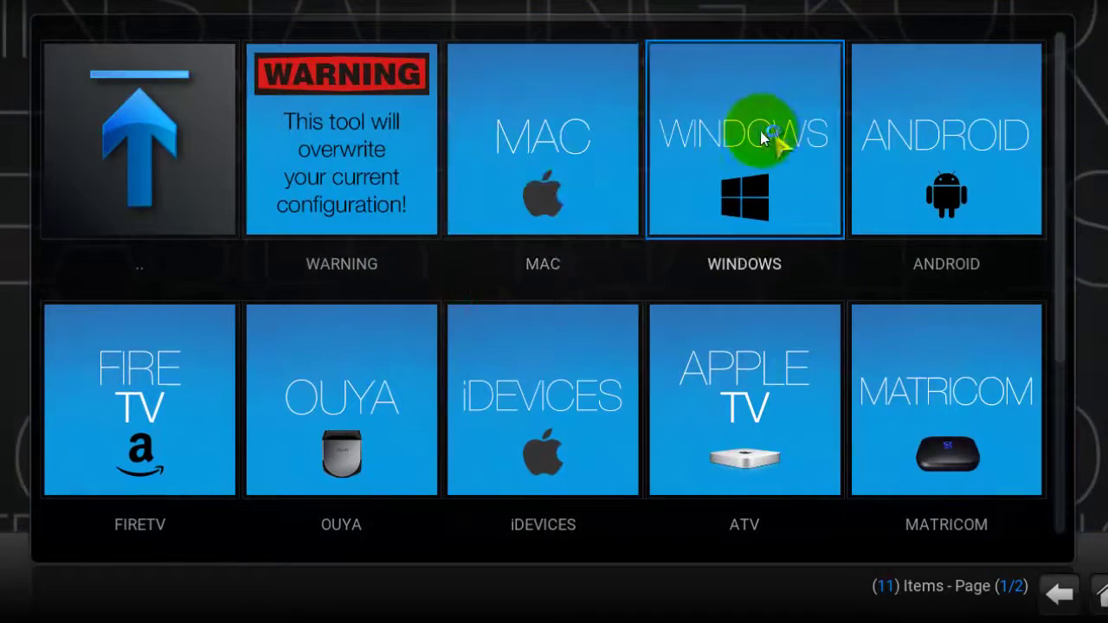
# - Install the WINDOWS configuration, accepting the TVADDONS.AG add-on customization, and close the completion dialog
pyautogui.click(763, 131)
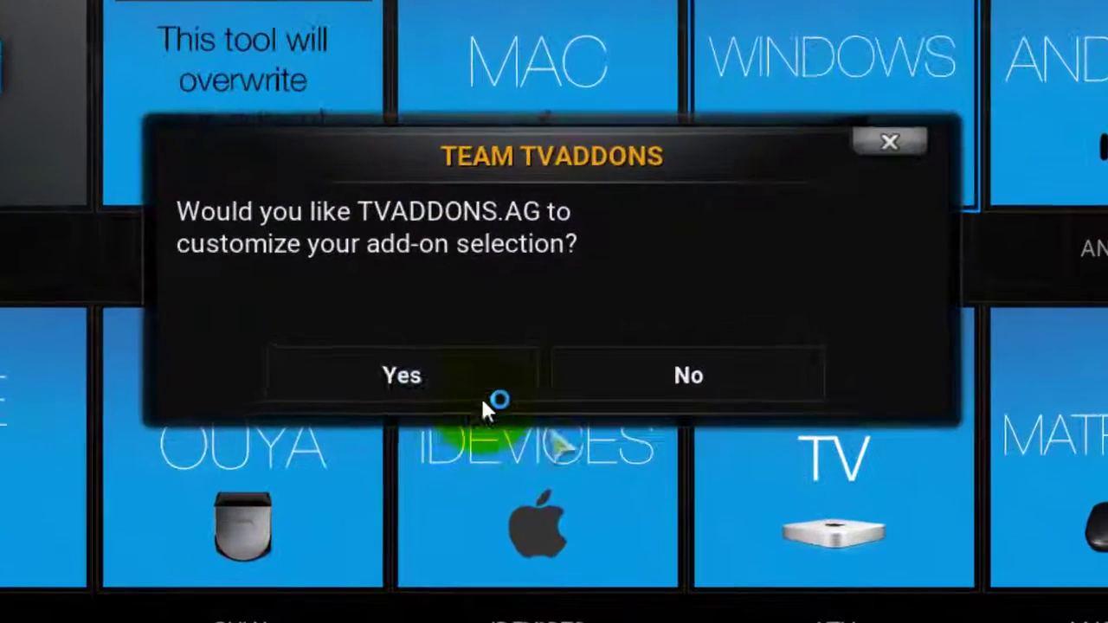
pyautogui.click(407, 366)
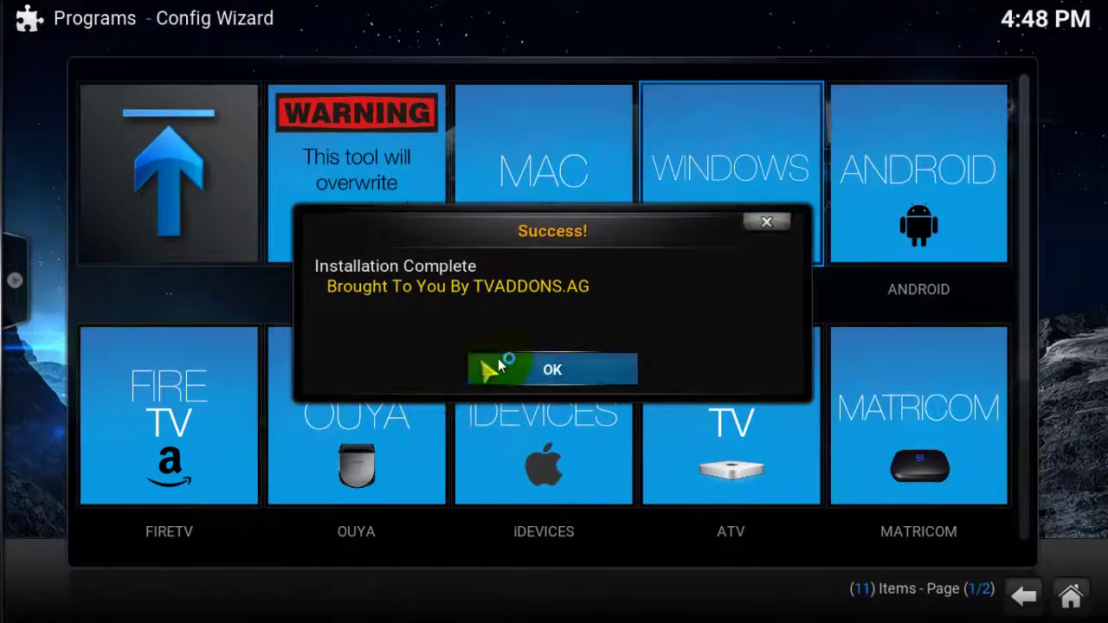
pyautogui.click(525, 360)
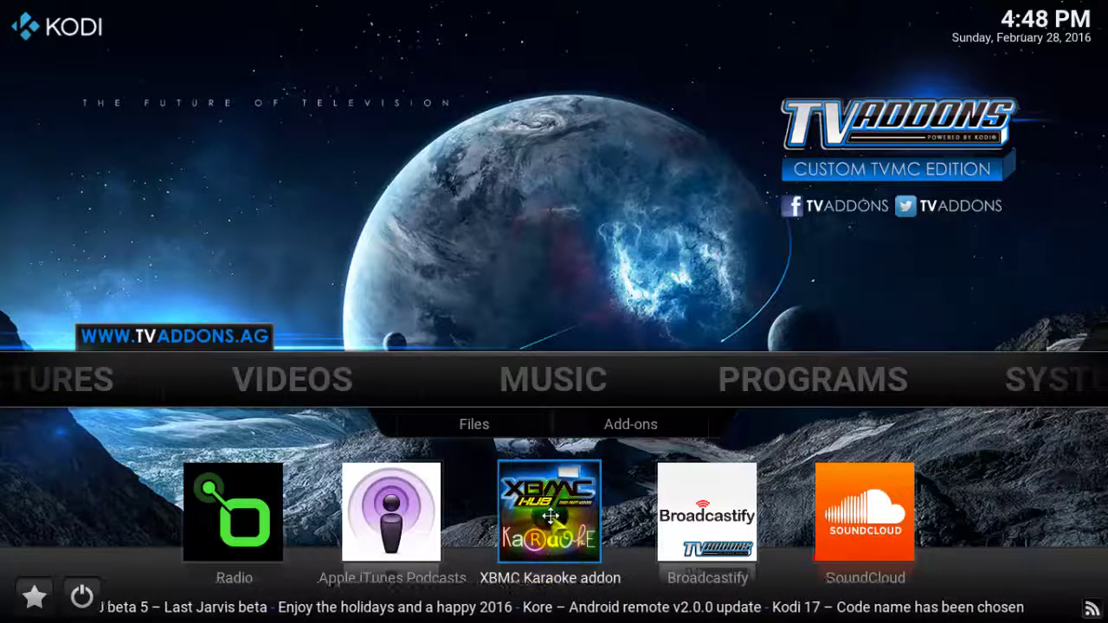
# - Examine the add-on shortcuts offered under Music, Videos and Programs on the customized home screen
pyautogui.click(744, 502)
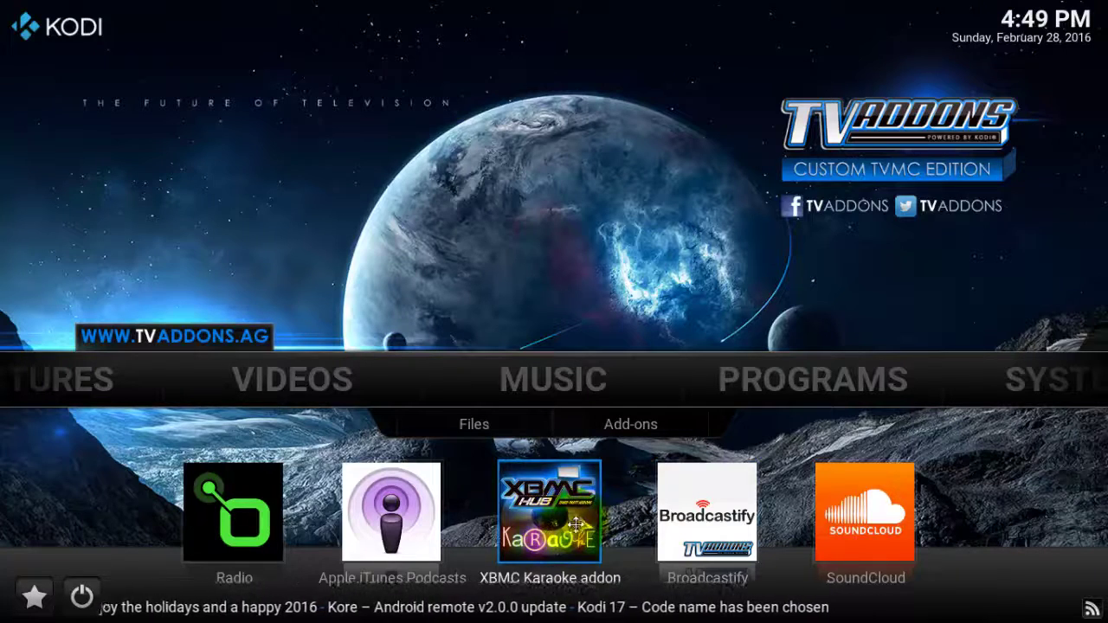
pyautogui.click(516, 386)
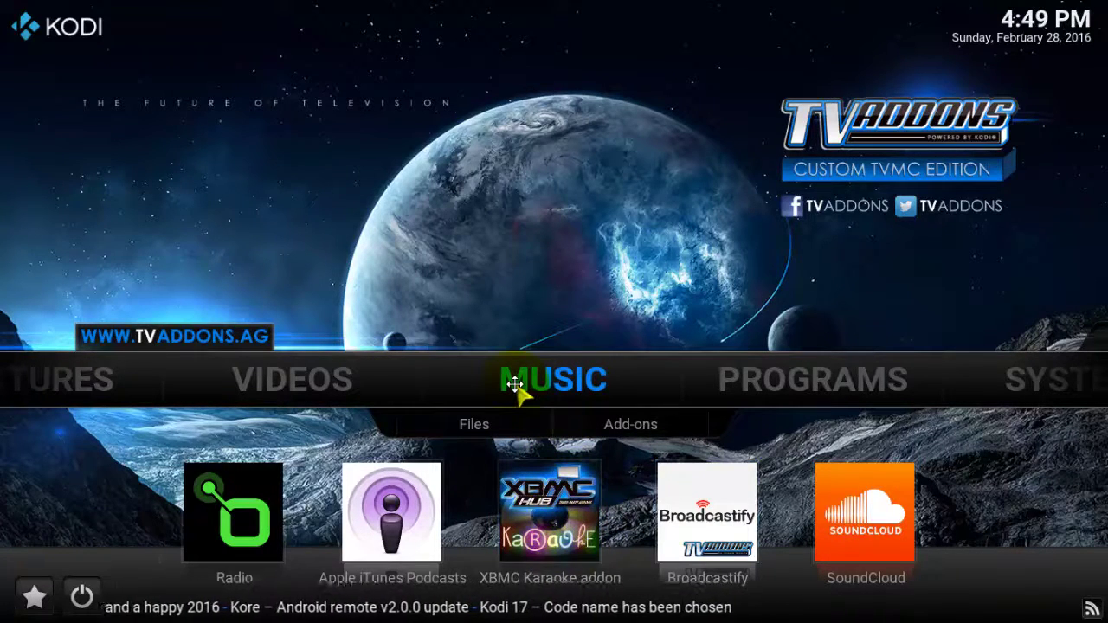
pyautogui.click(329, 381)
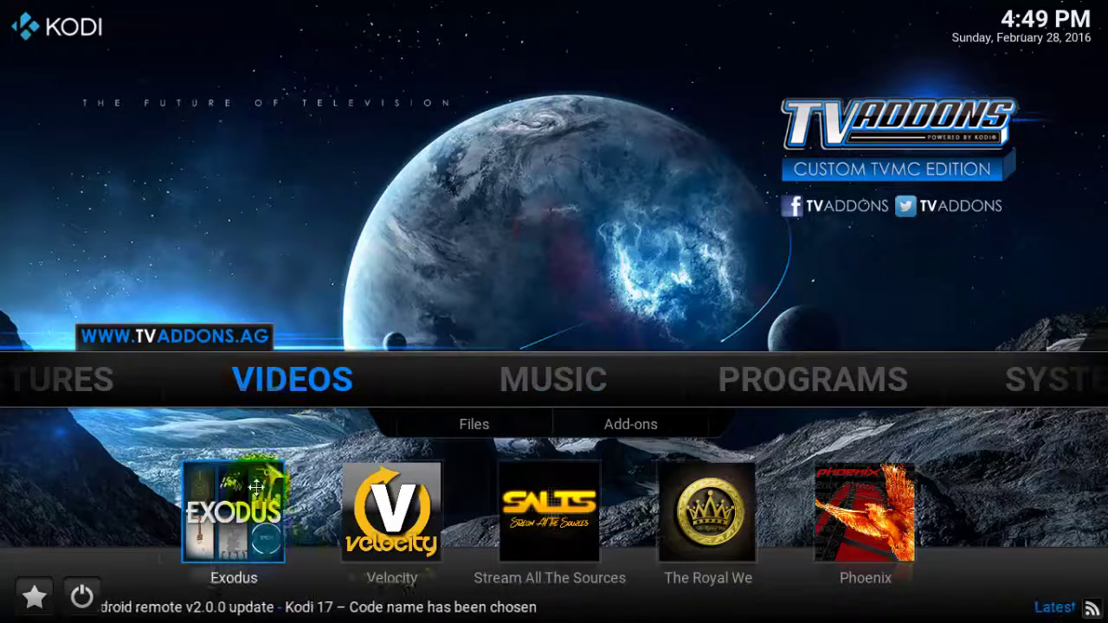
pyautogui.click(594, 511)
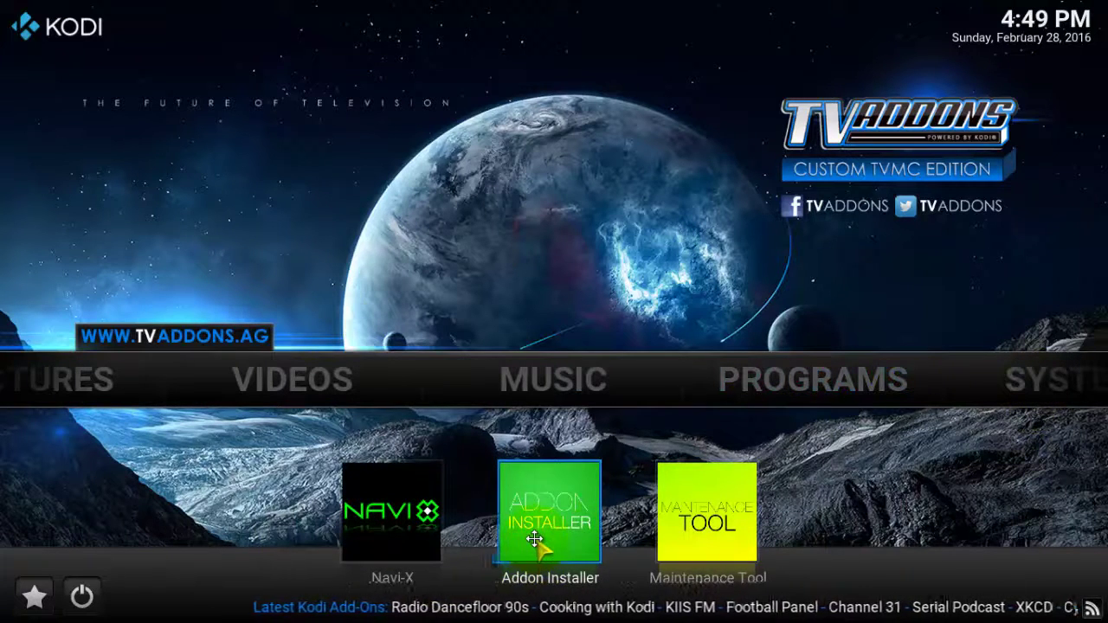
pyautogui.click(362, 246)
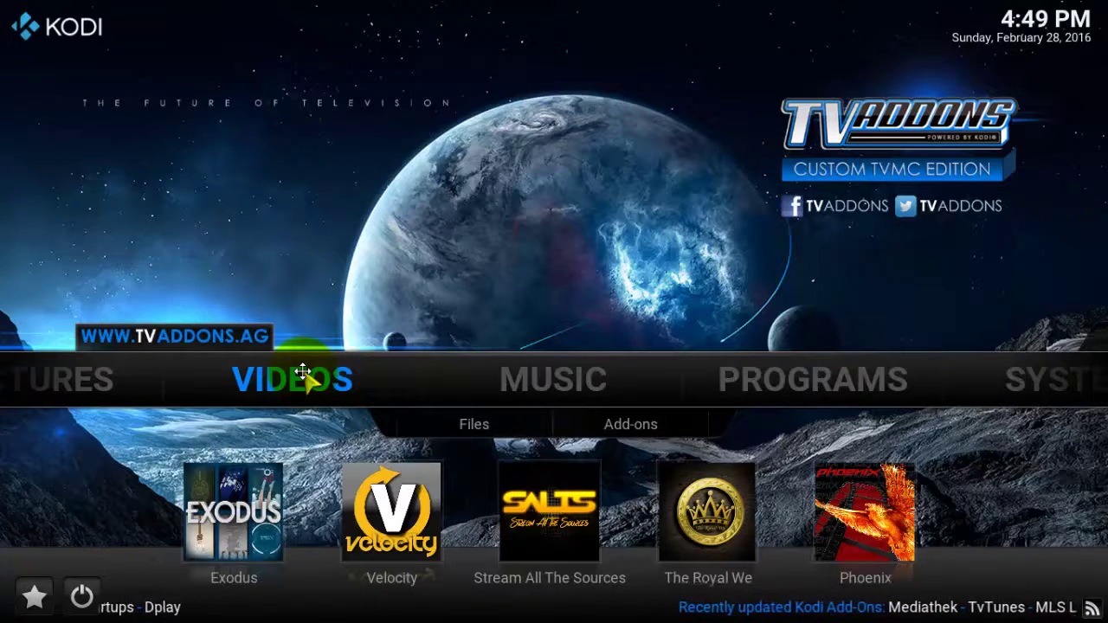
pyautogui.click(309, 449)
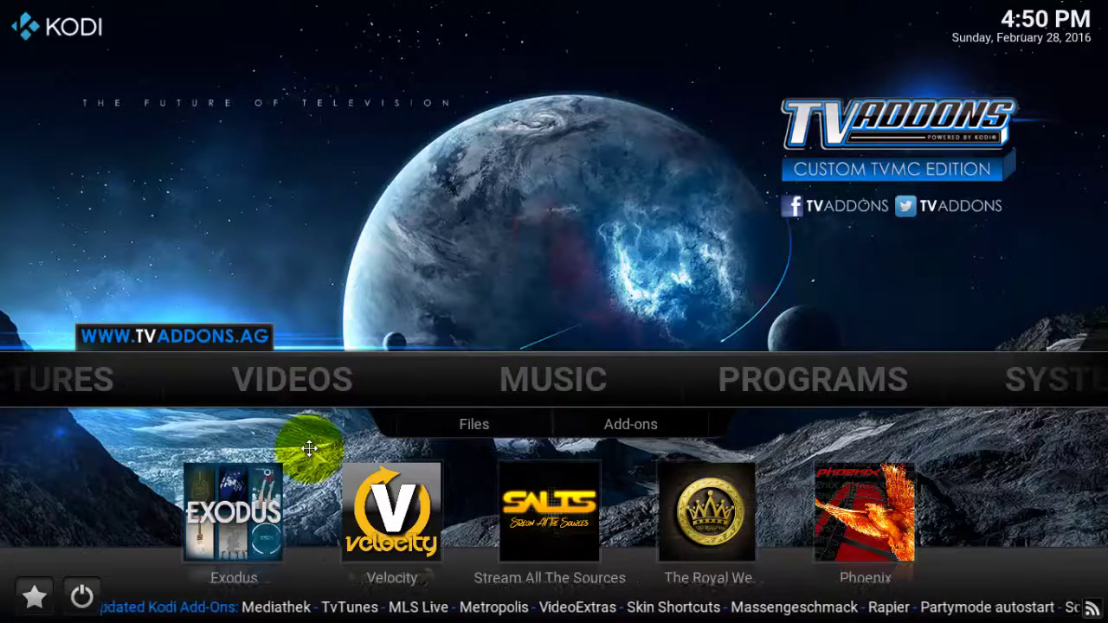
# - Exit Kodi through its power options, restart it and dismiss the Kodi 16 Jarvis upgrade notice
pyautogui.click(34, 598)
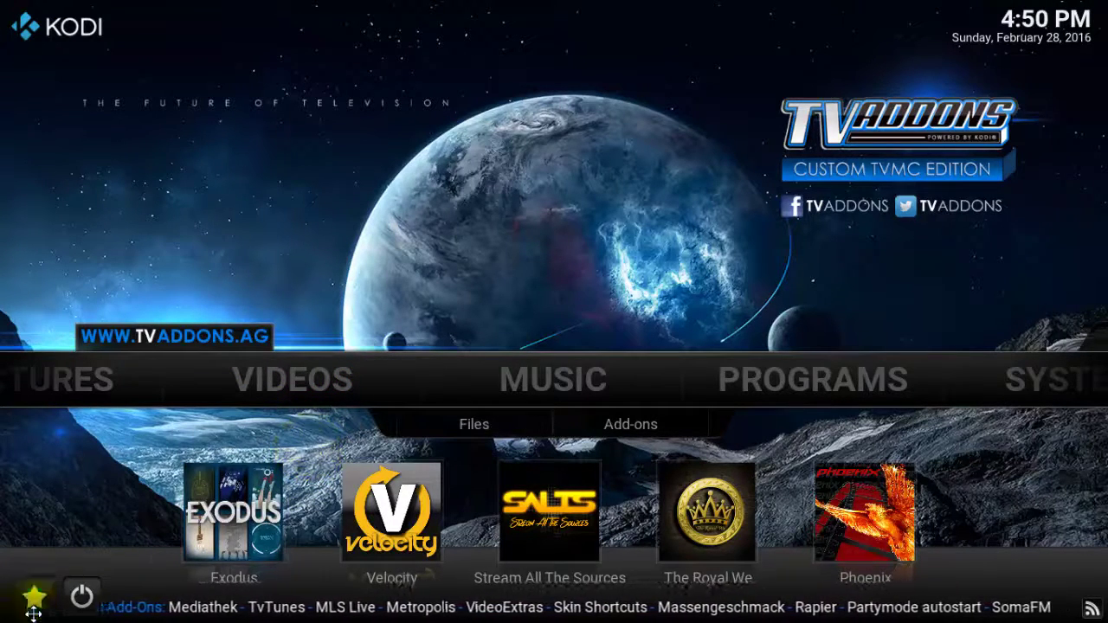
pyautogui.click(81, 596)
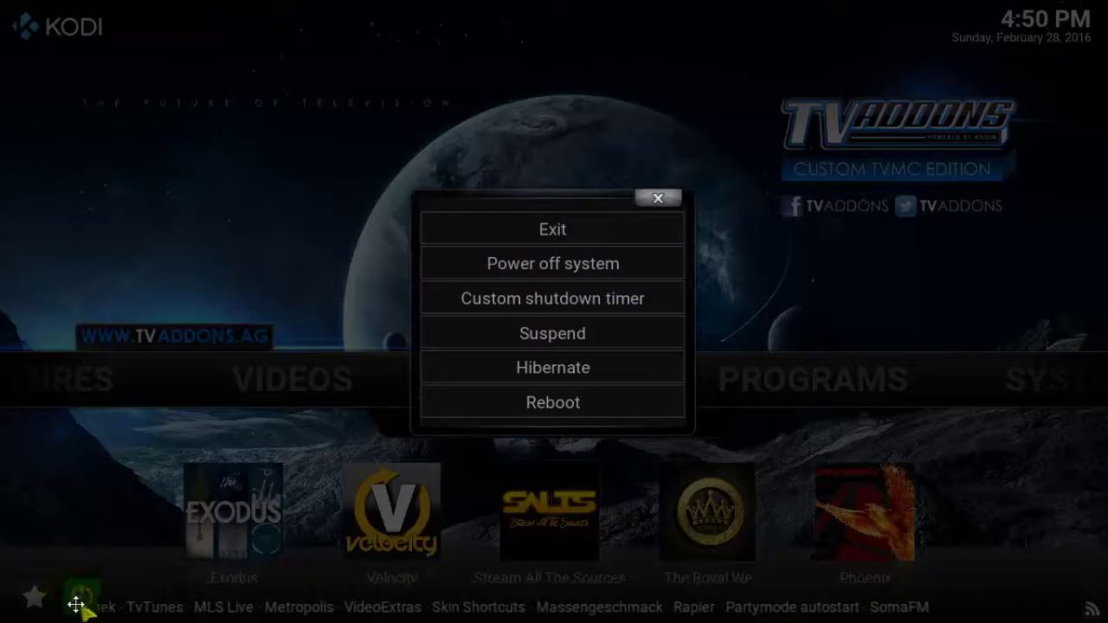
pyautogui.click(500, 232)
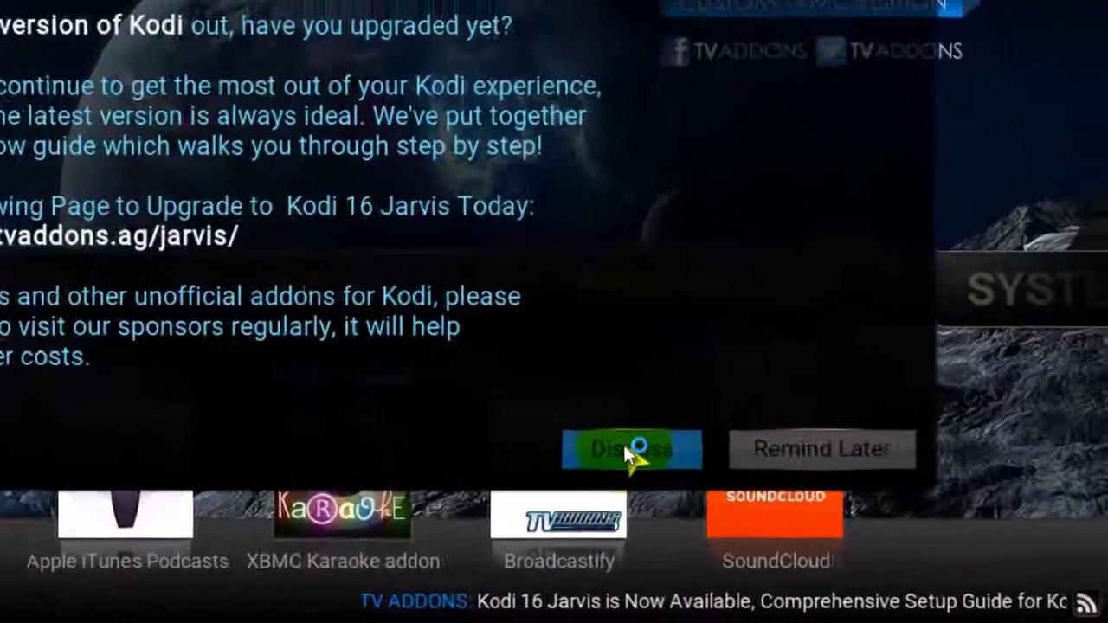
pyautogui.click(628, 449)
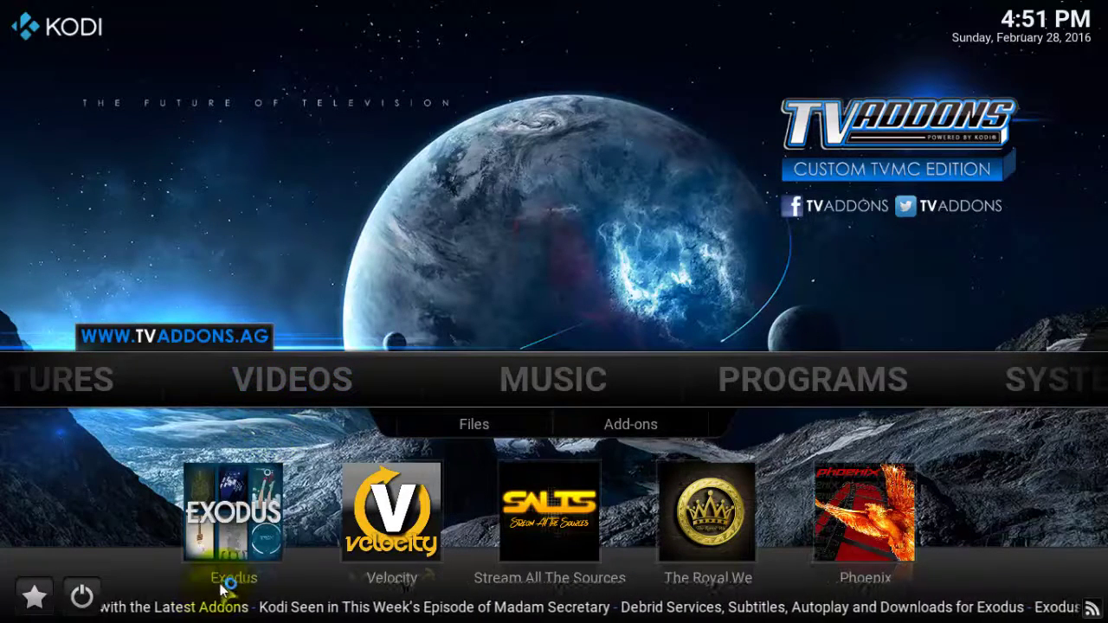
# - Open the Exodus video add-on, close its changelog and browse the Box Office movies through to the last page
pyautogui.click(232, 522)
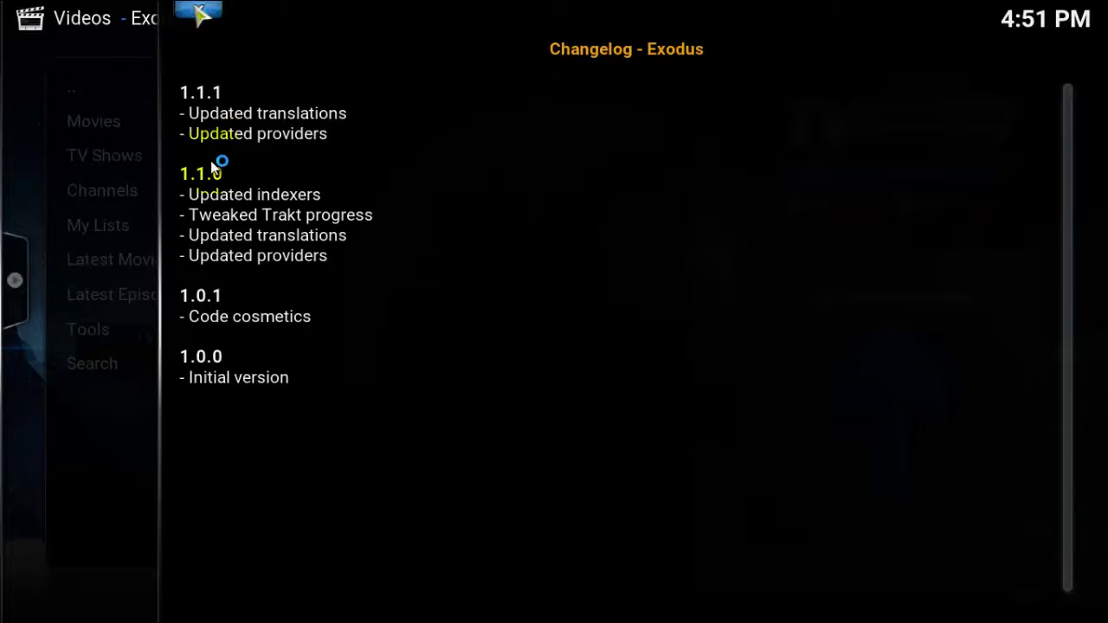
pyautogui.click(209, 9)
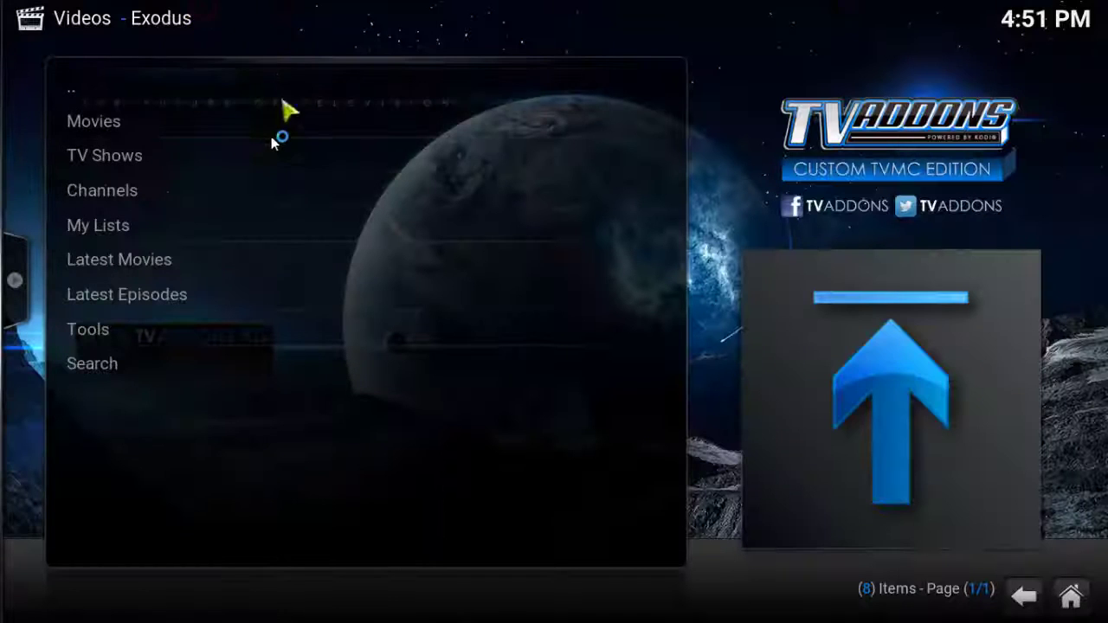
pyautogui.click(165, 122)
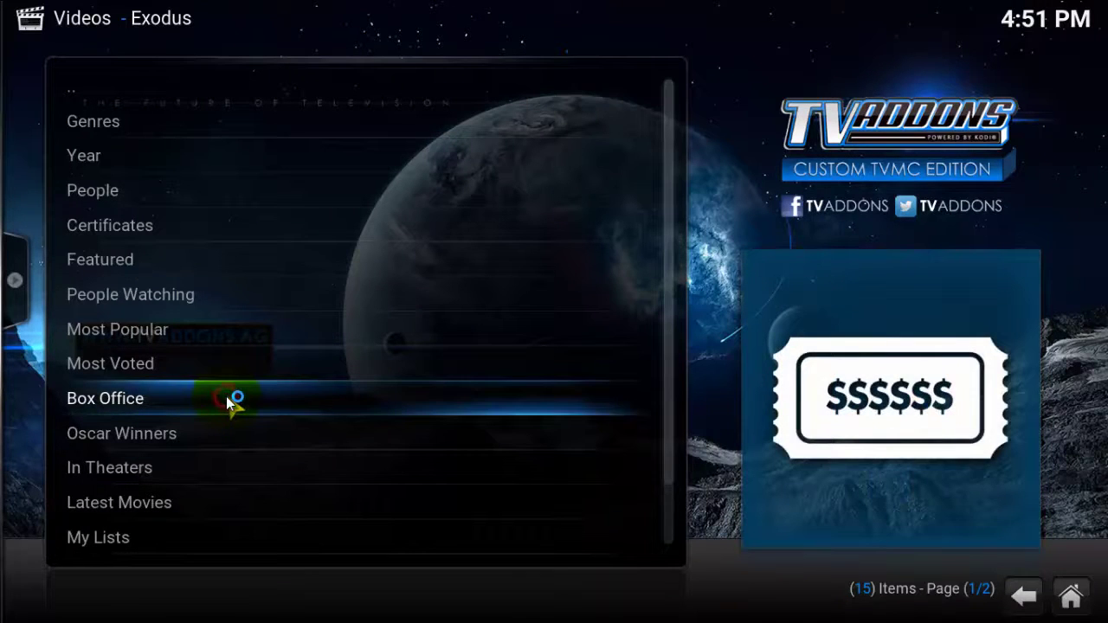
pyautogui.click(226, 397)
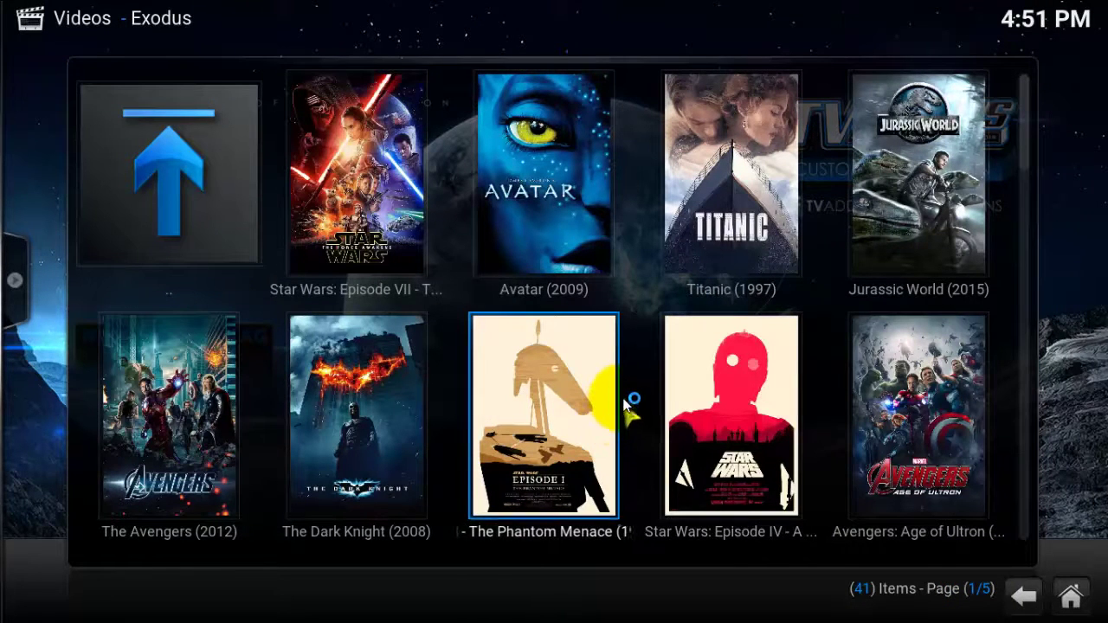
pyautogui.scroll(-1, 624, 400)
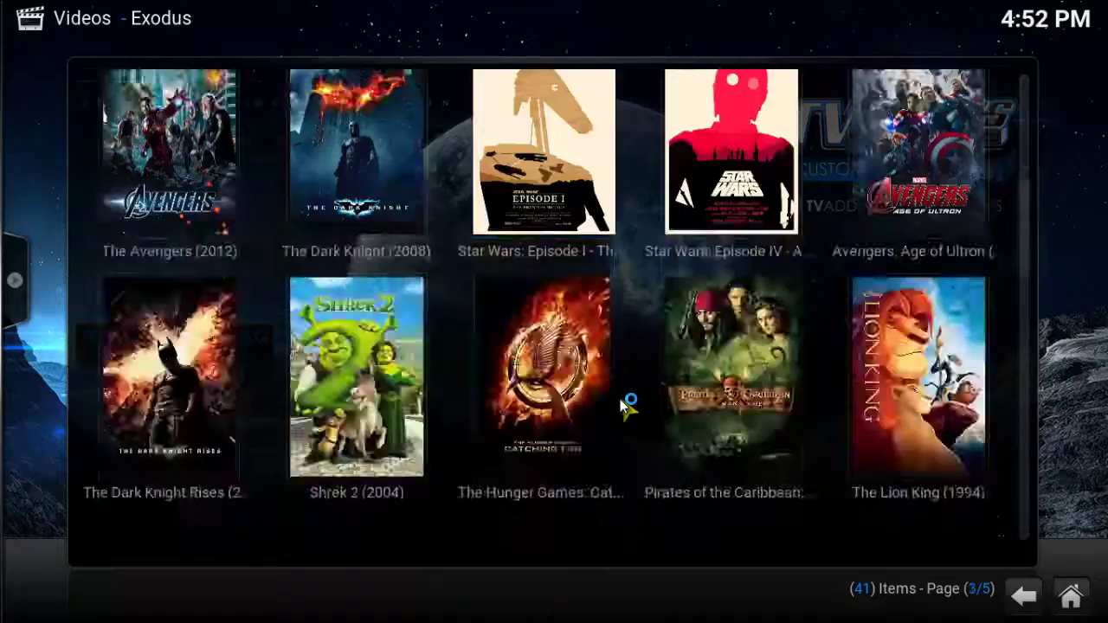
pyautogui.scroll(-3, 624, 400)
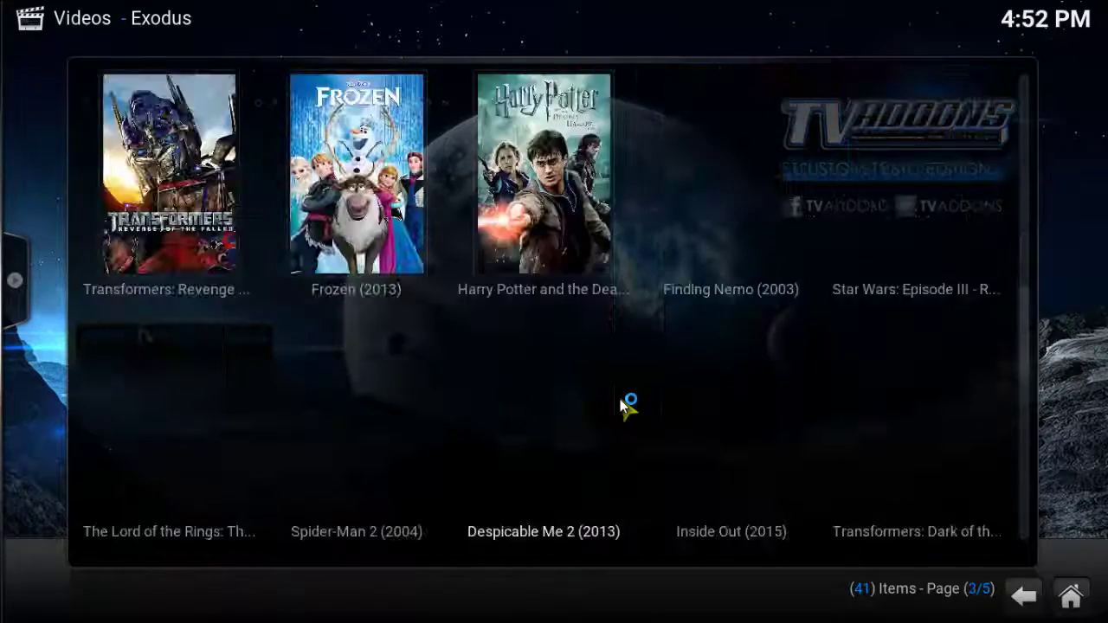
pyautogui.scroll(-3, 624, 400)
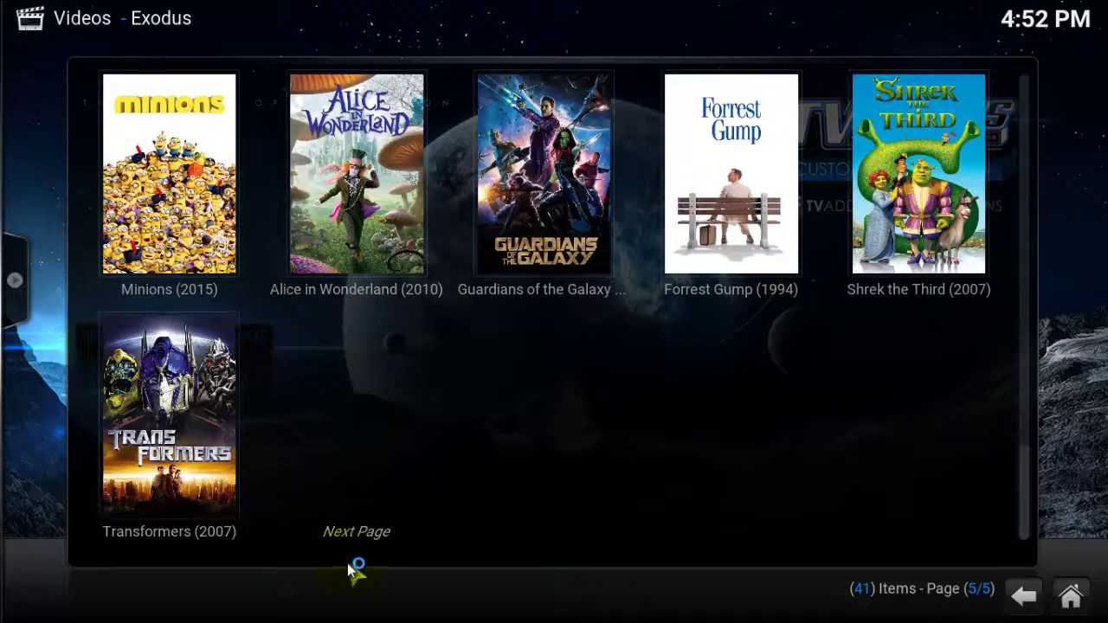
# - Find Shrek 2 (2004) among the Box Office movies, play it and stop the playback
pyautogui.scroll(8, 372, 519)
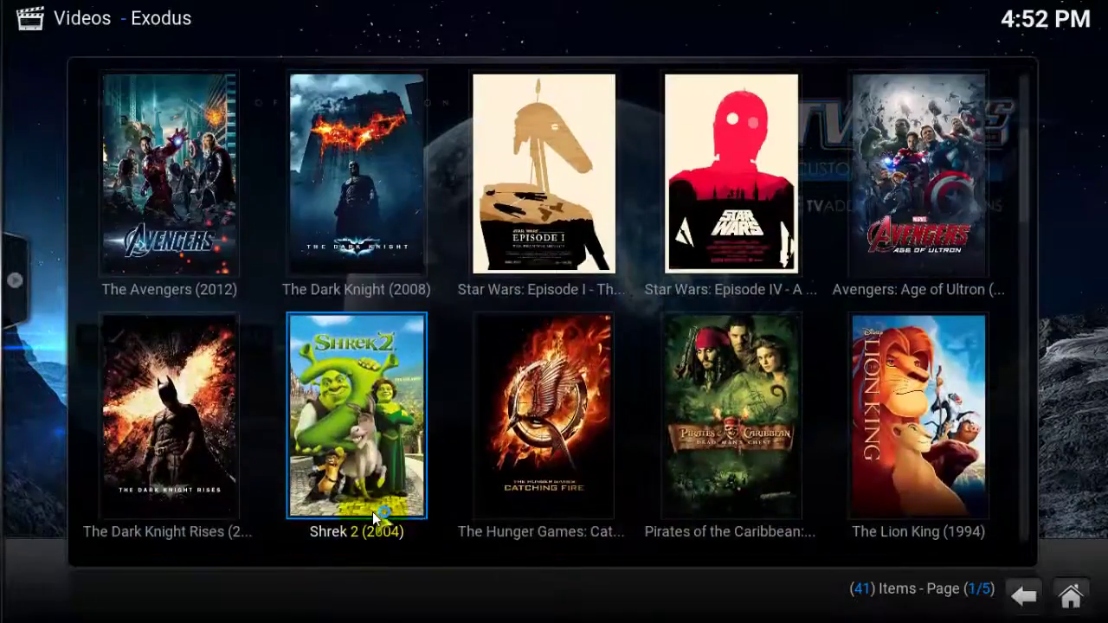
pyautogui.scroll(-3, 441, 438)
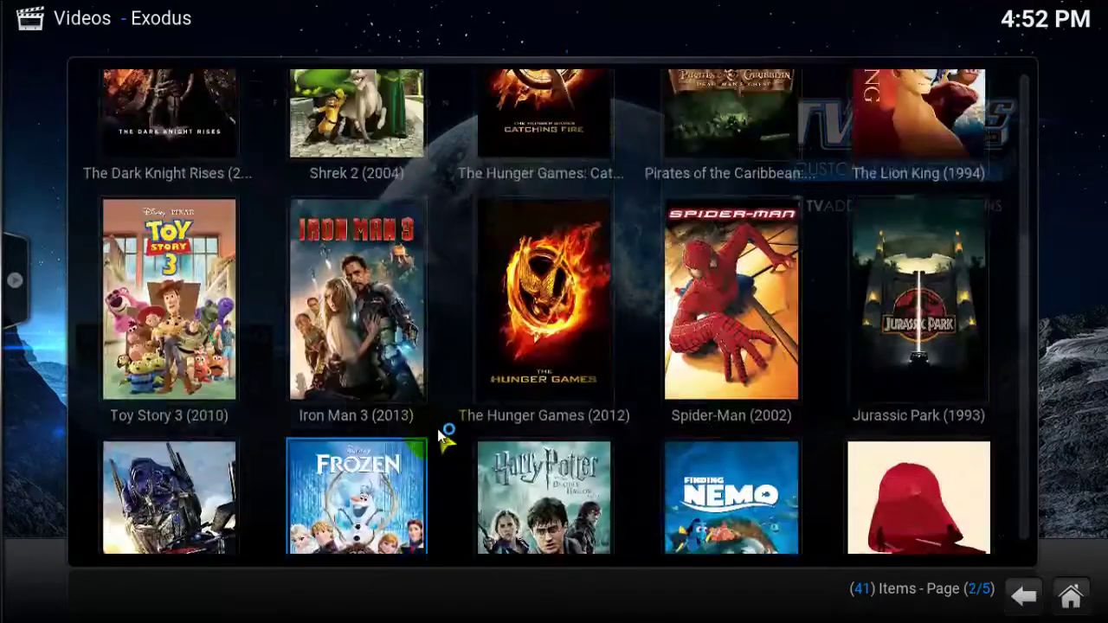
pyautogui.scroll(1, 441, 437)
pyautogui.scroll(1, 438, 448)
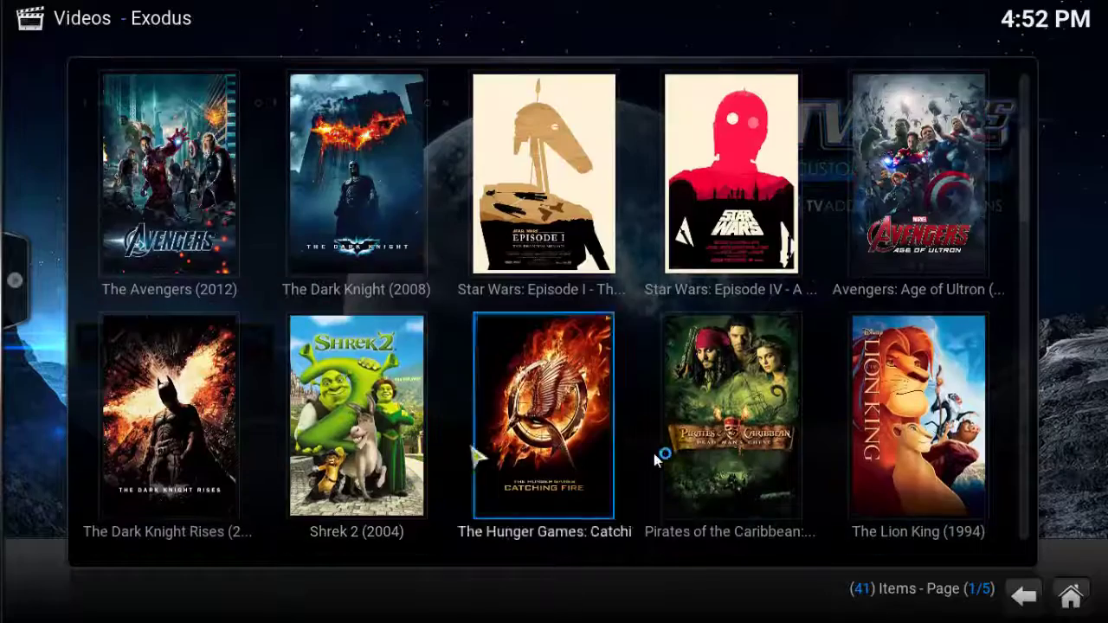
pyautogui.click(367, 427)
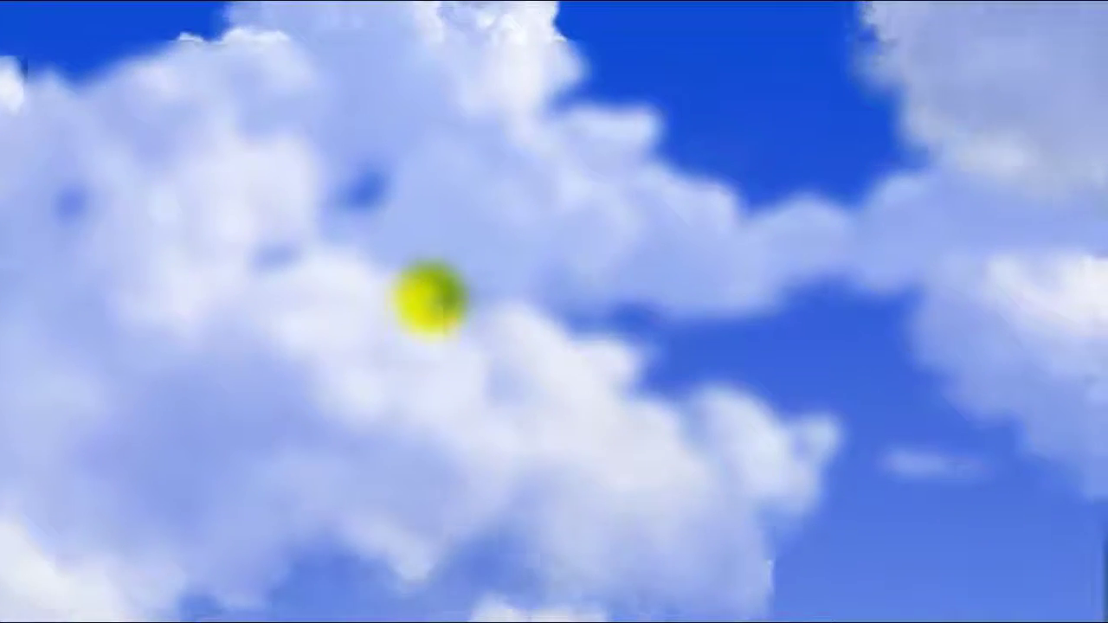
pyautogui.moveTo(299, 433)
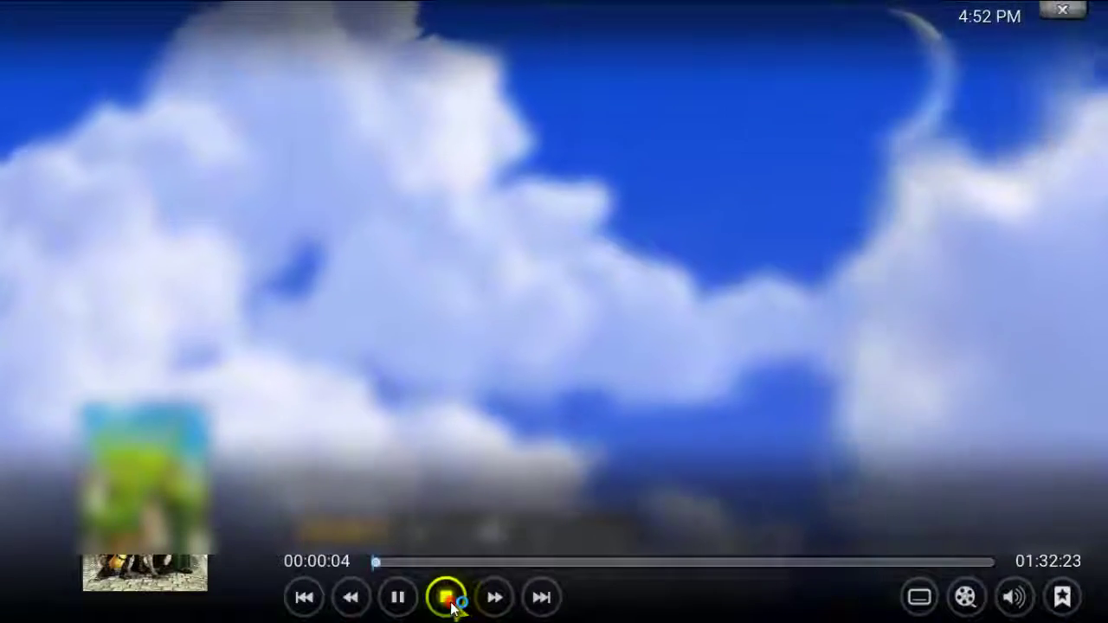
pyautogui.click(447, 598)
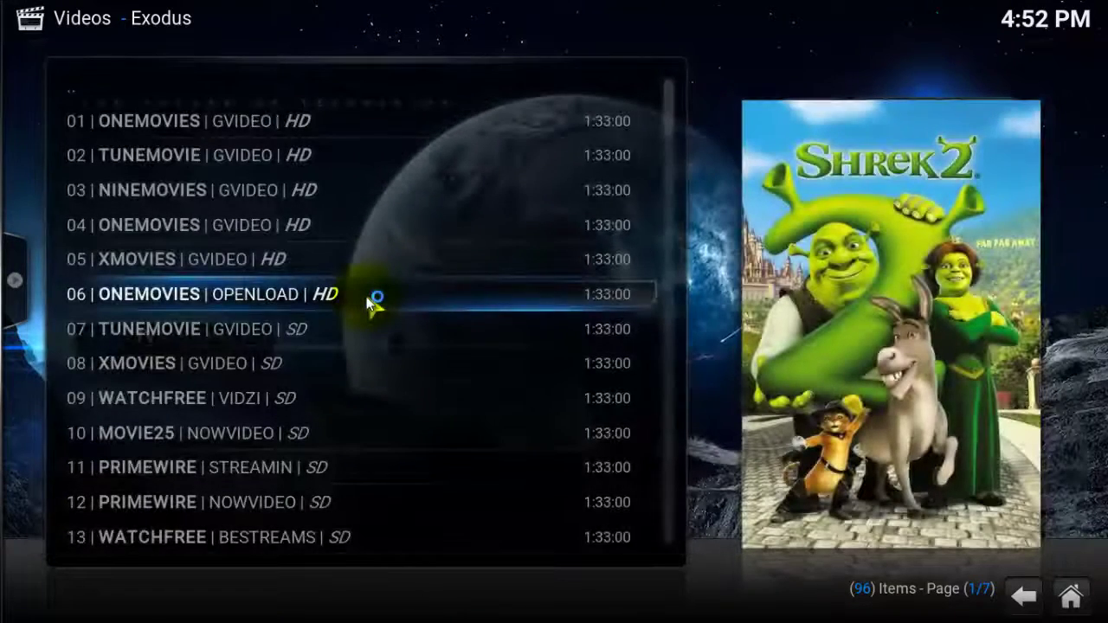
# - Return to the Box Office movies and switch them from Thumbnail view to the list view showing artwork, year, genre and plot
pyautogui.click(1014, 594)
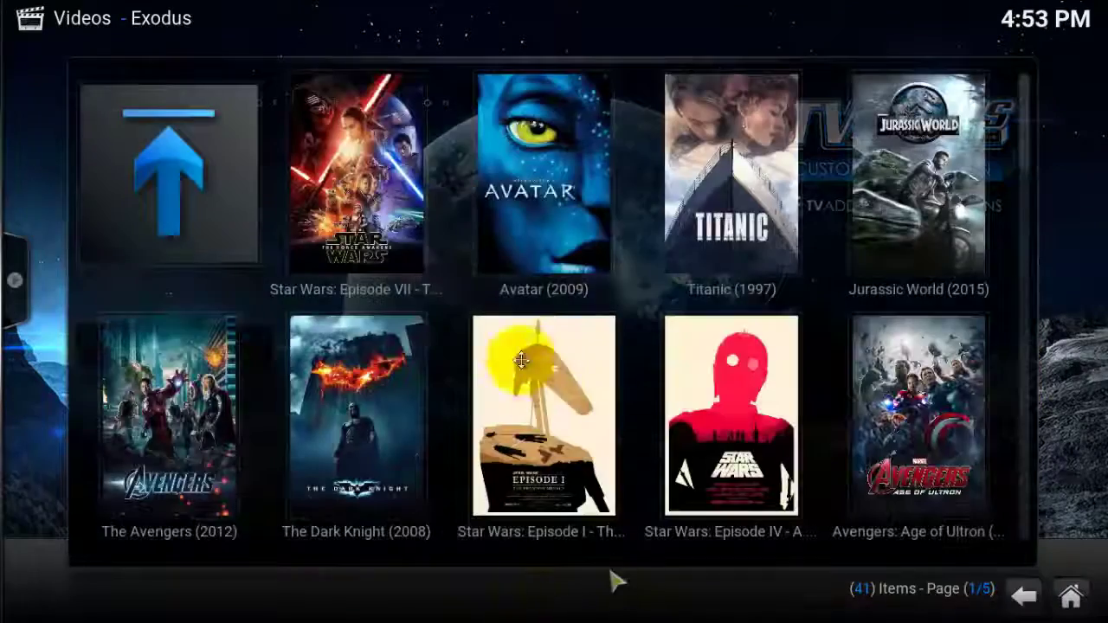
pyautogui.scroll(-2, 441, 139)
pyautogui.scroll(2, 433, 183)
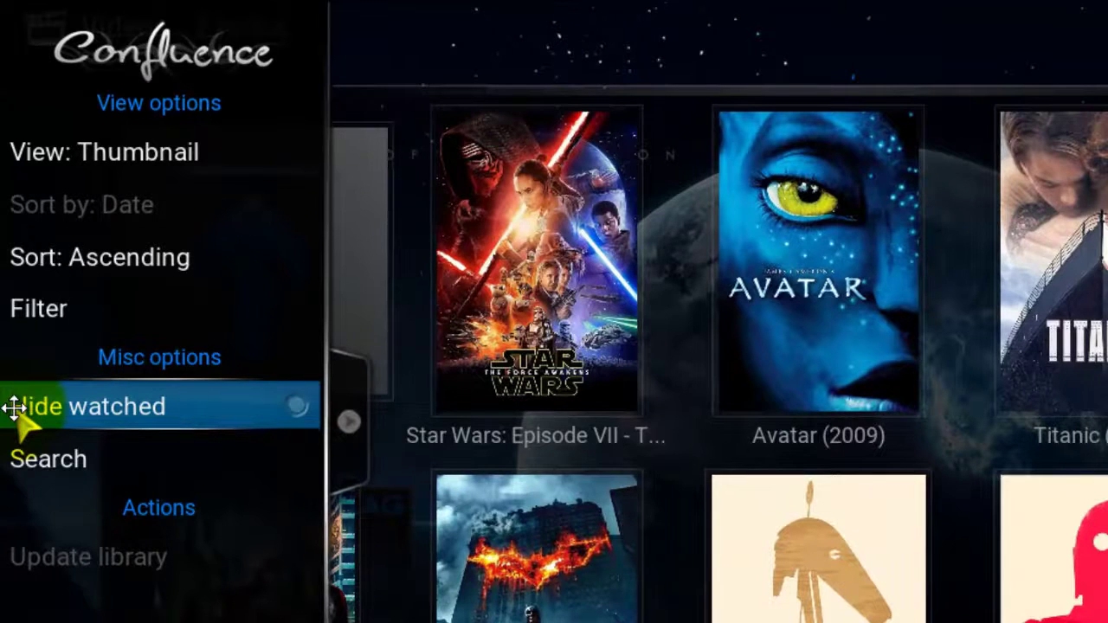
pyautogui.click(113, 151)
pyautogui.click(112, 152)
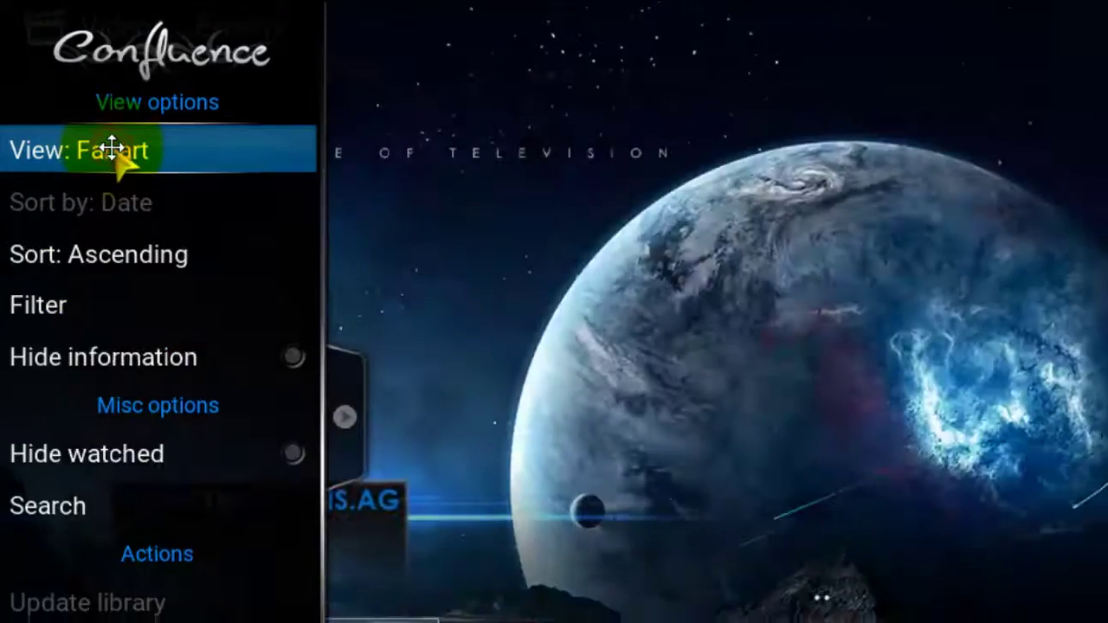
pyautogui.click(113, 149)
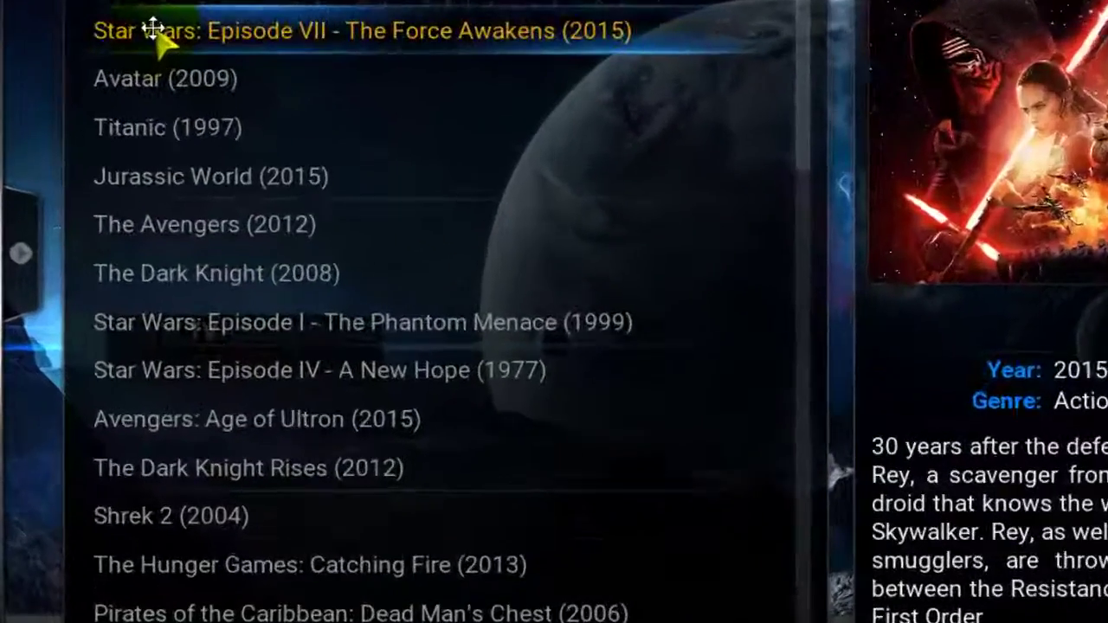
# - Examine the context options for Star Wars: Episode VII - The Force Awakens, close them and go back out to the home screen
pyautogui.rightClick(110, 121)
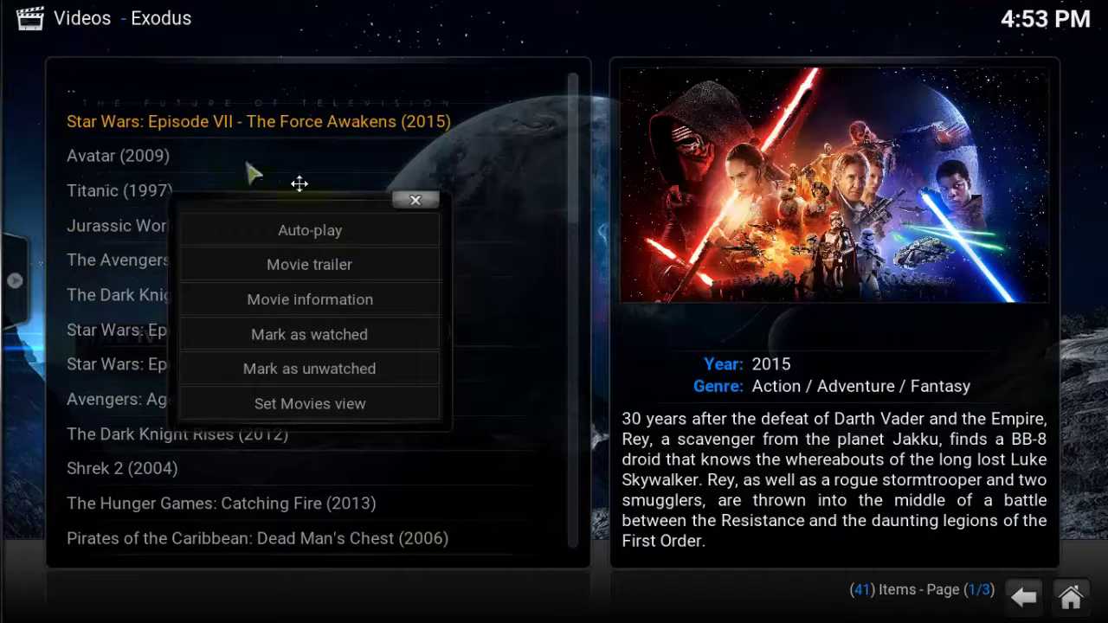
pyautogui.click(419, 201)
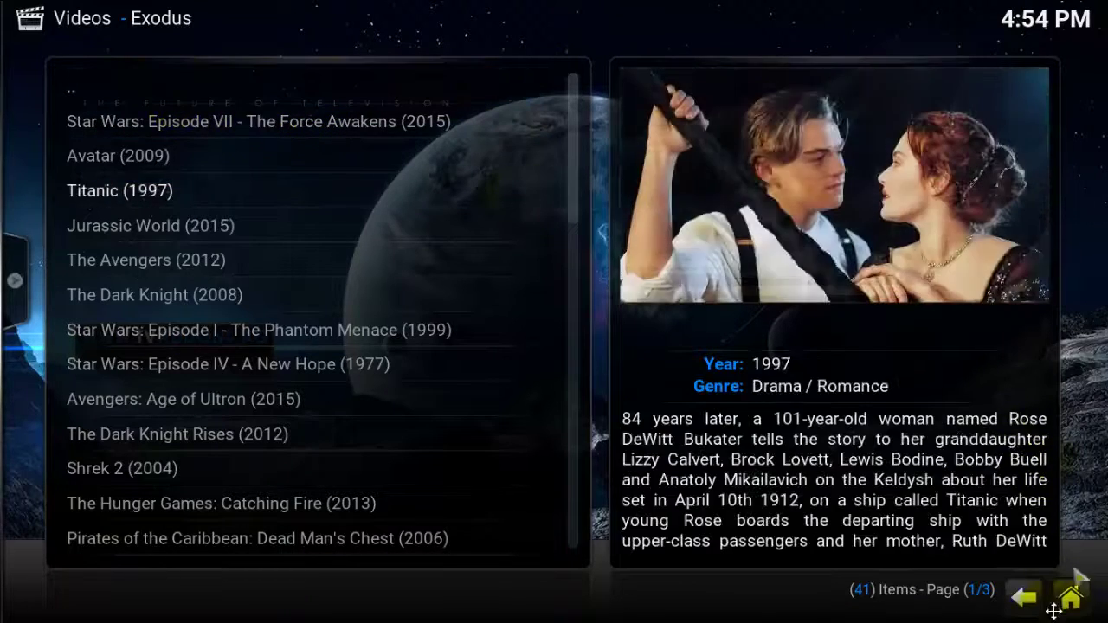
pyautogui.click(1022, 600)
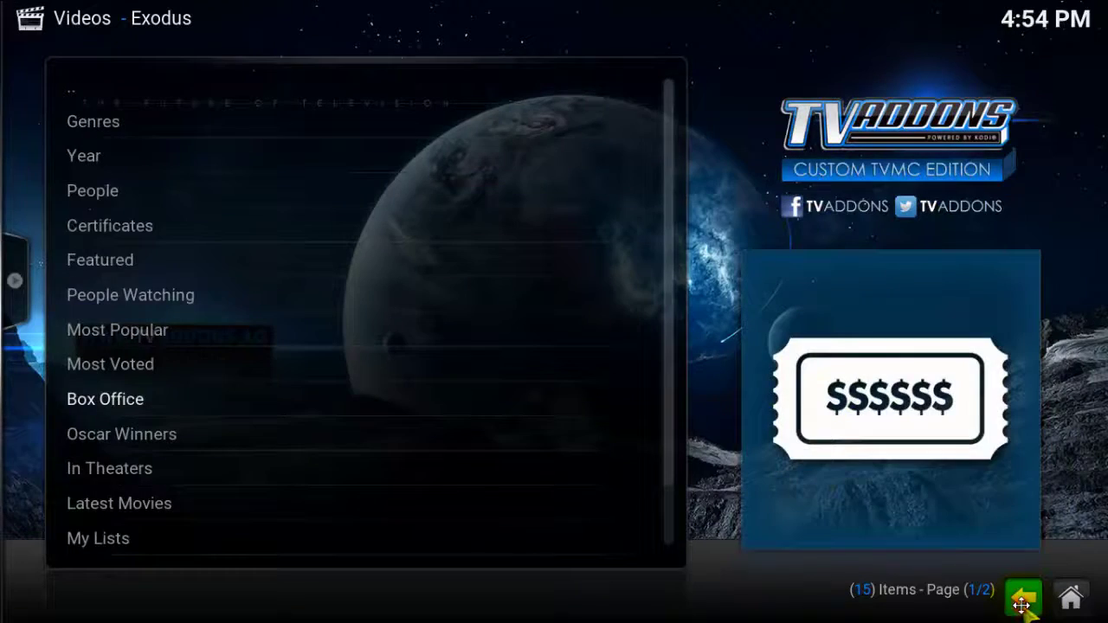
pyautogui.click(1022, 599)
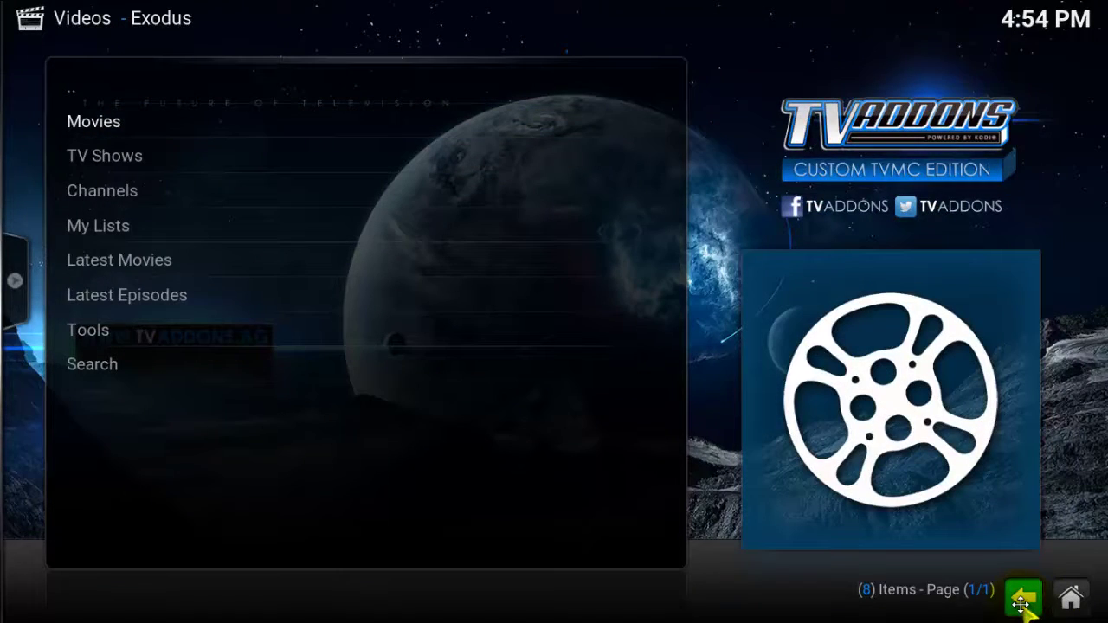
pyautogui.click(1022, 599)
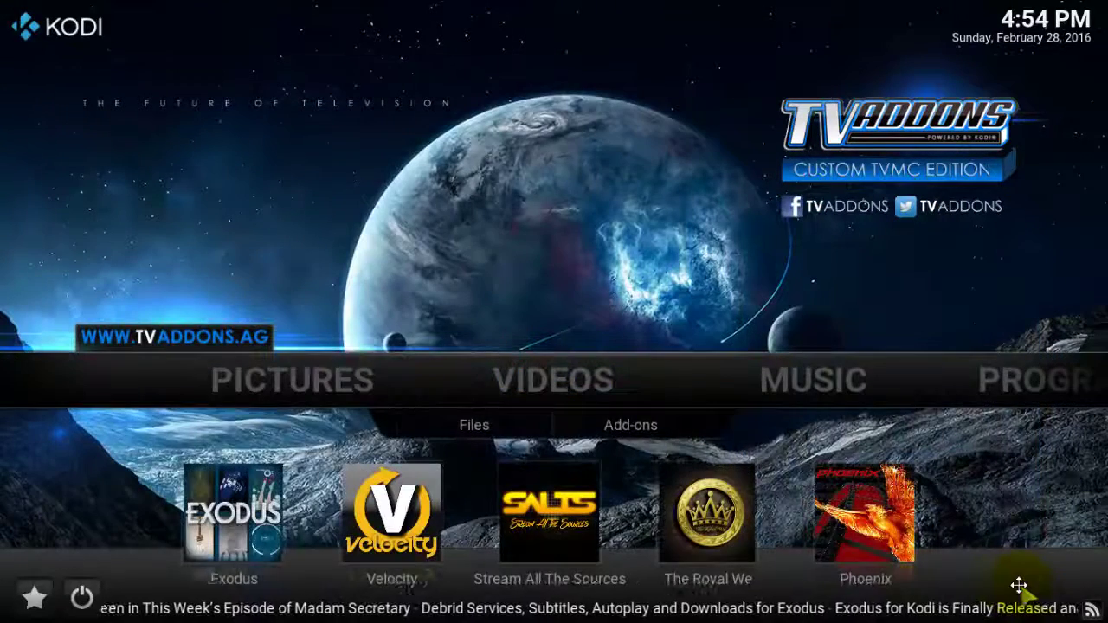
# - Open the Phoenix video add-on and go through Her Place and My Girls to the Cameron Diaz movies
pyautogui.click(903, 517)
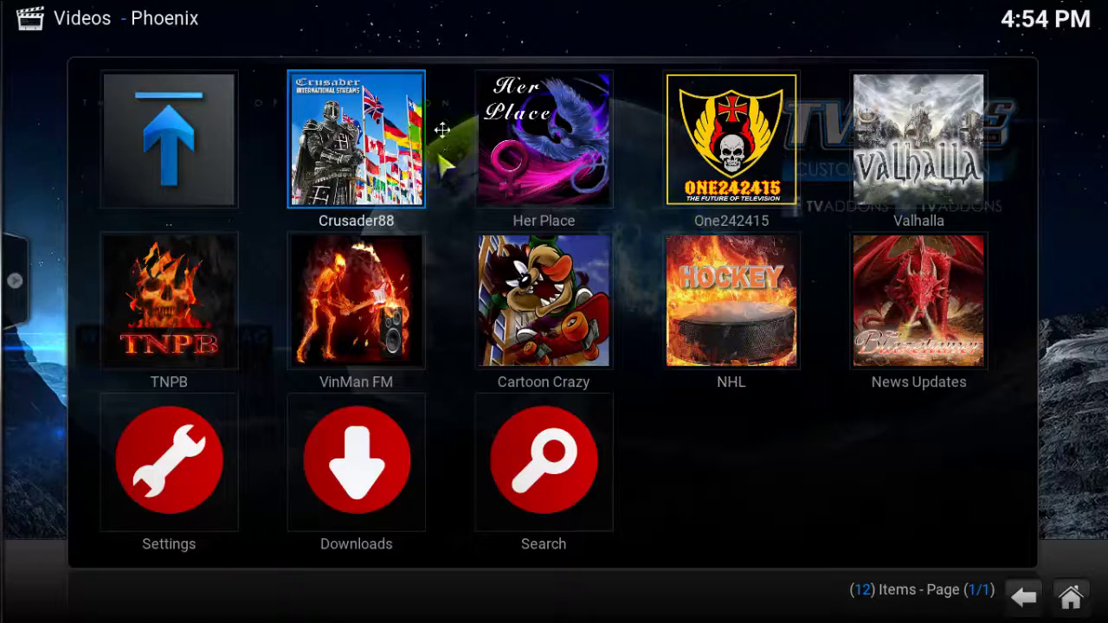
pyautogui.click(544, 106)
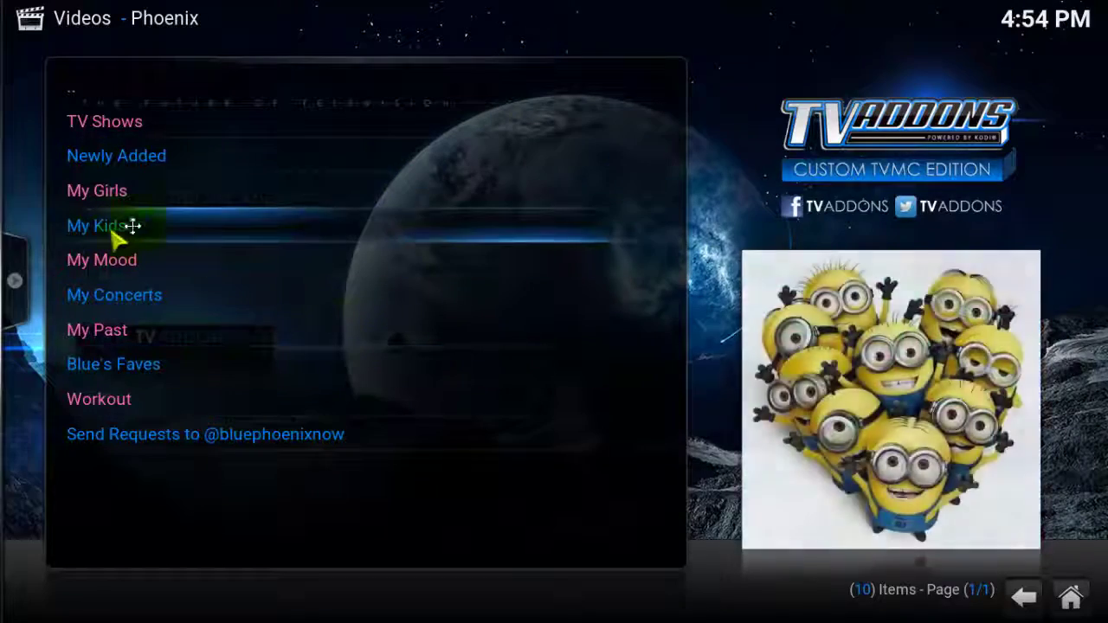
pyautogui.click(174, 192)
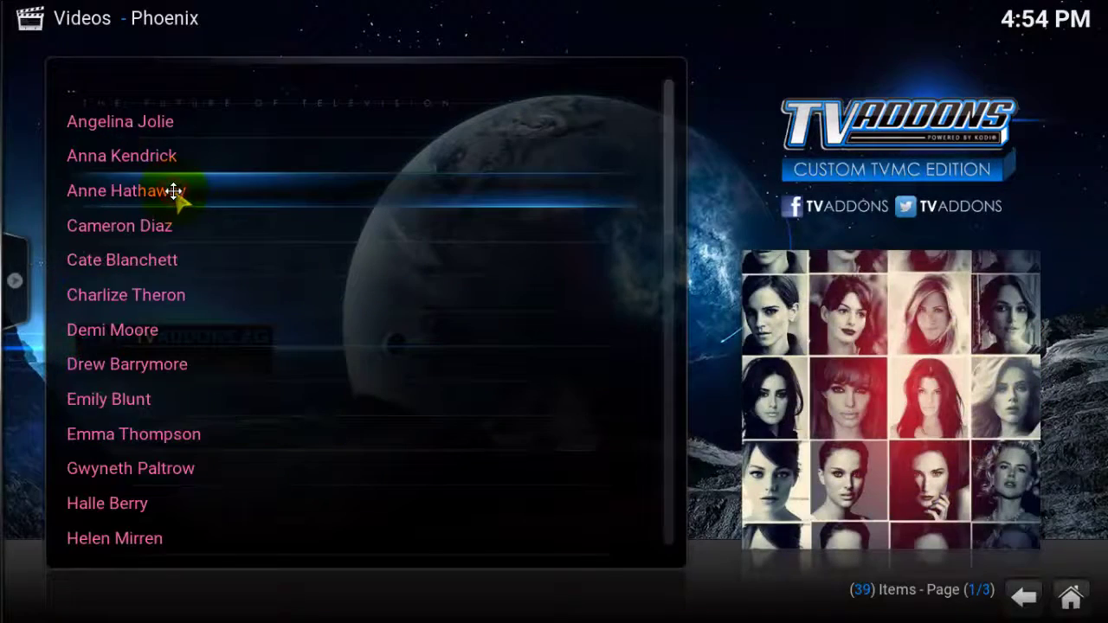
pyautogui.scroll(-5, 217, 208)
pyautogui.scroll(-10, 217, 208)
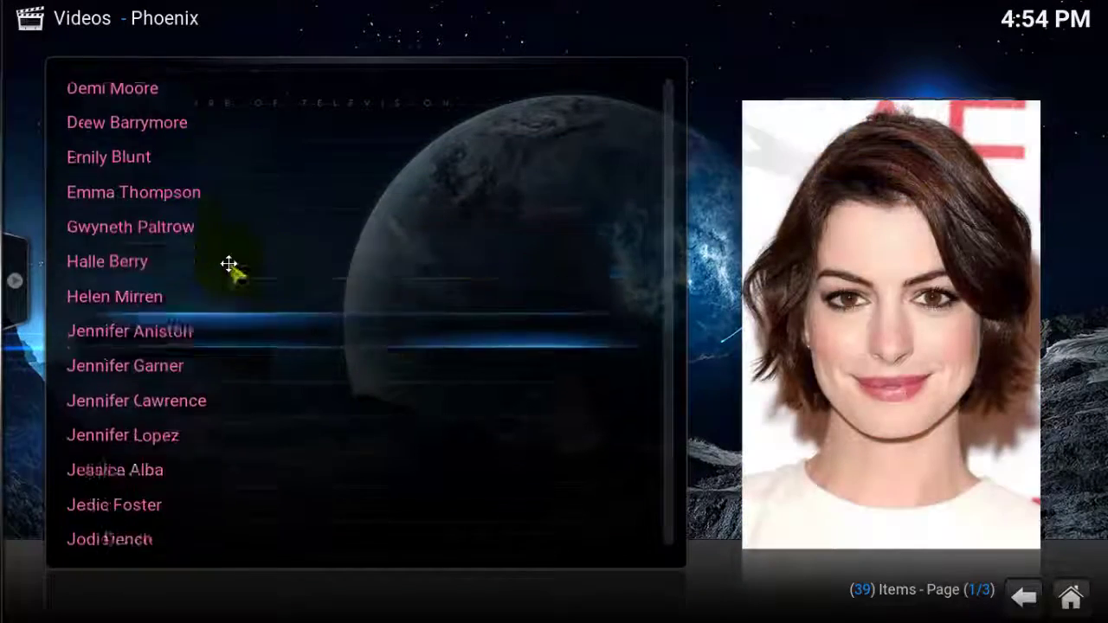
pyautogui.scroll(14, 227, 314)
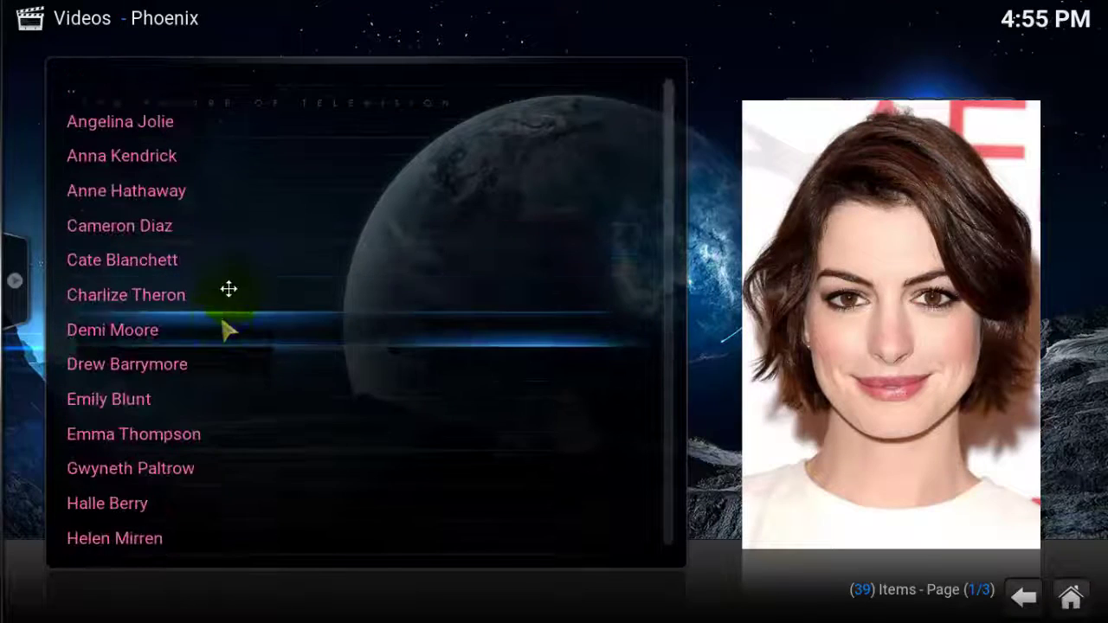
pyautogui.click(198, 226)
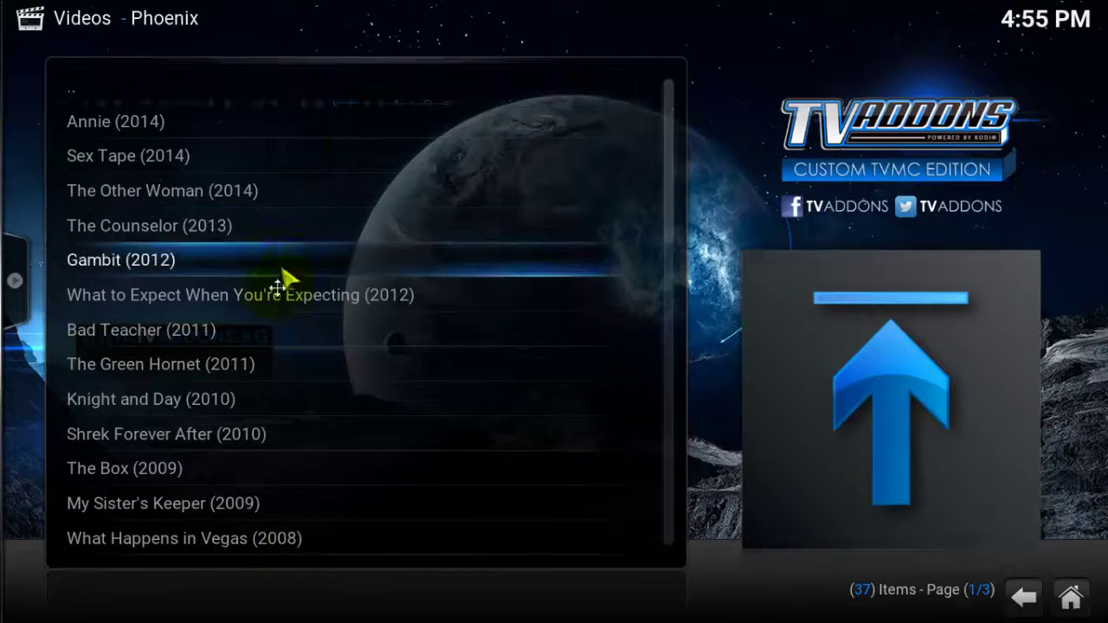
# - Switch the Cameron Diaz movie listing from List view to Thumbnail view
pyautogui.moveTo(26, 282)
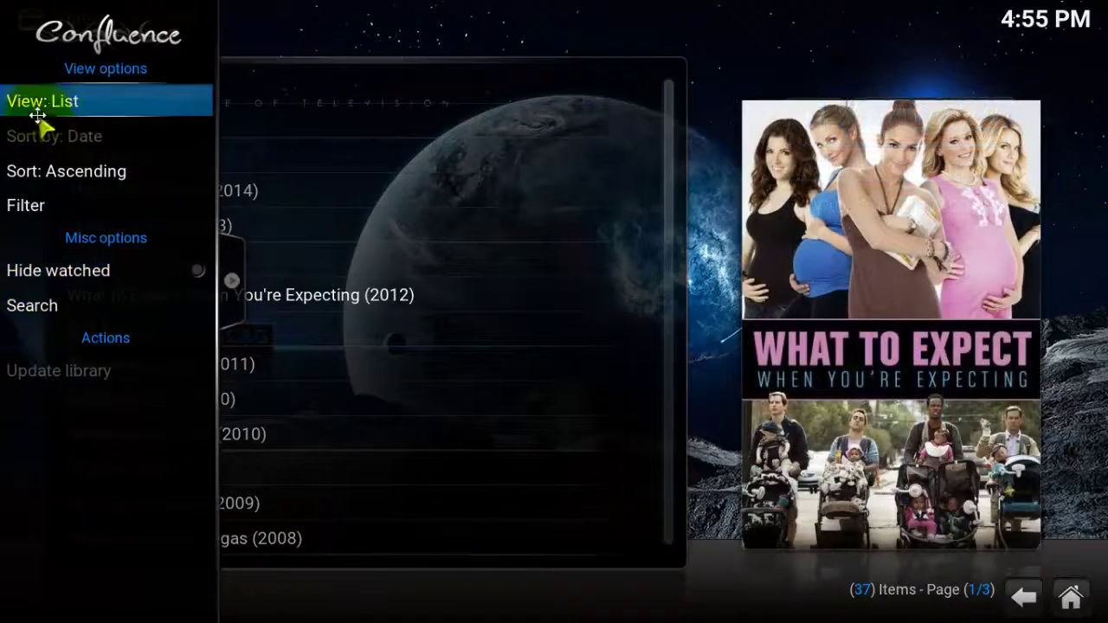
pyautogui.click(128, 103)
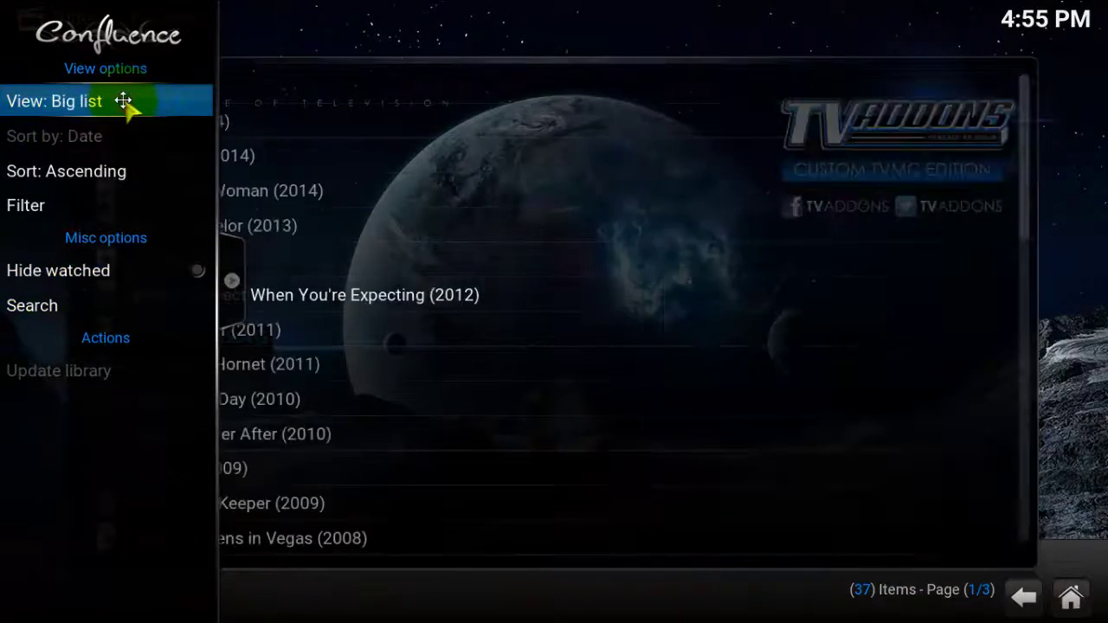
pyautogui.click(128, 102)
# - Find Shrek 2 (2004) among the Cameron Diaz movies, play Link 1 and stop the playback
pyautogui.scroll(-3, 735, 260)
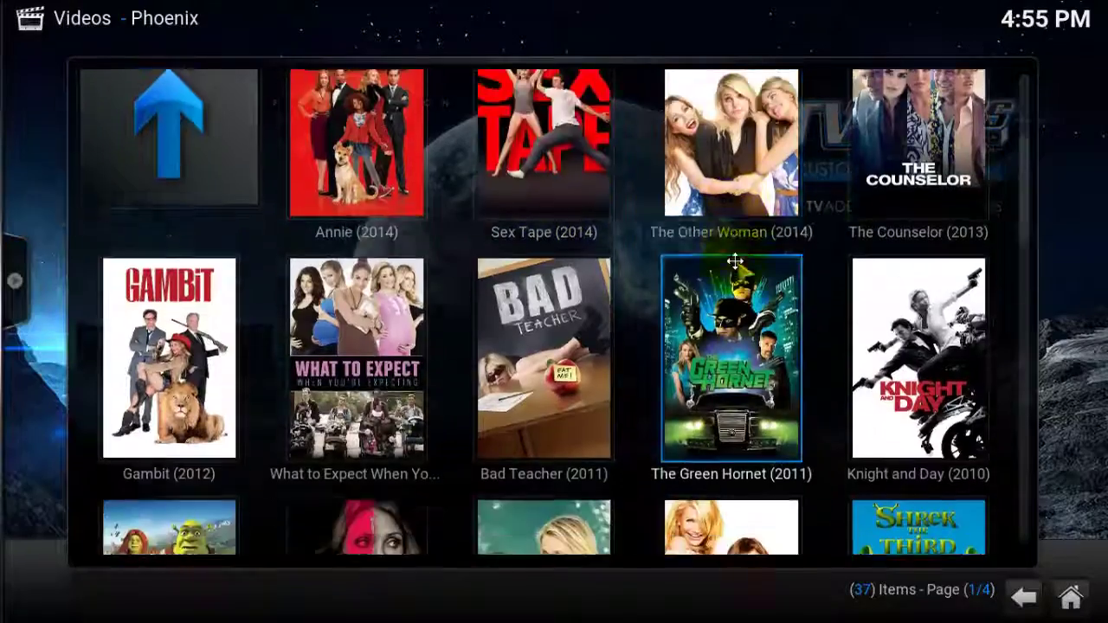
pyautogui.scroll(-10, 655, 315)
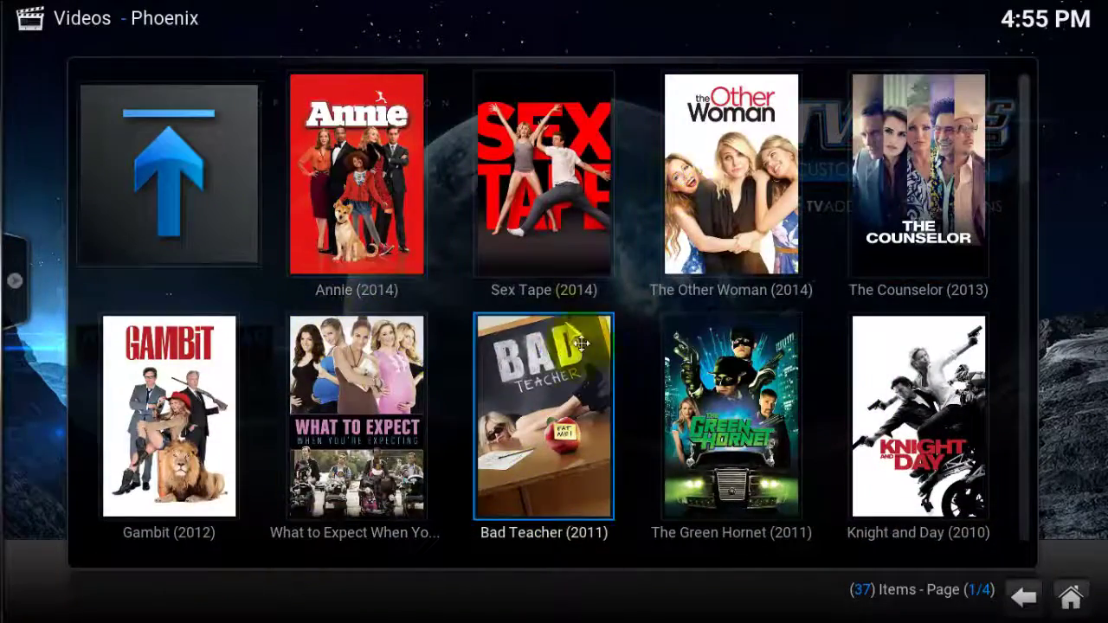
pyautogui.scroll(-2, 629, 401)
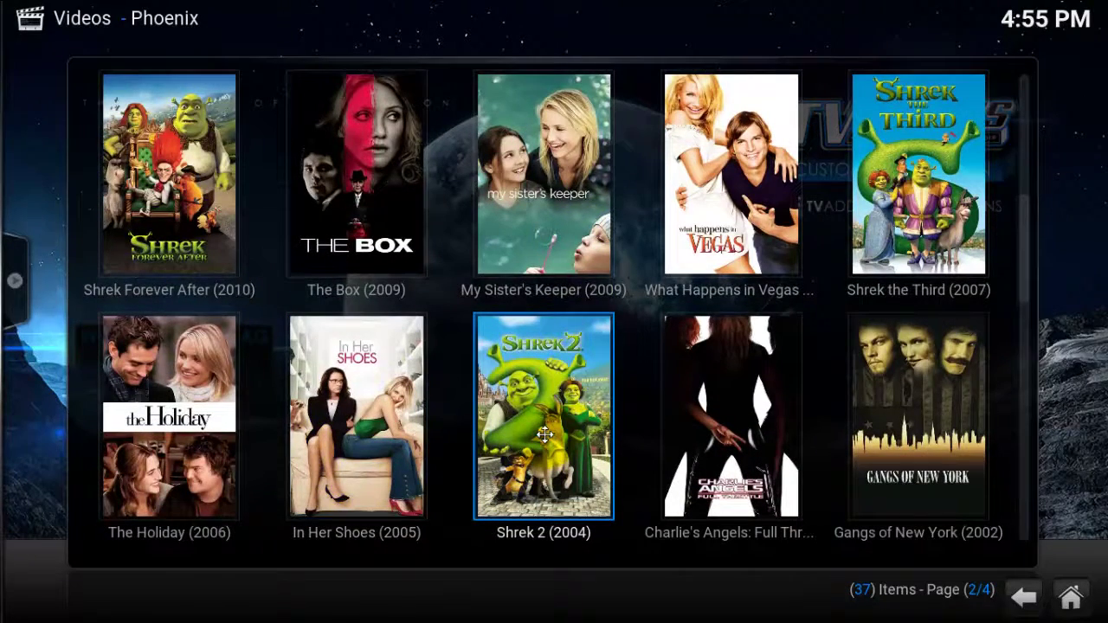
pyautogui.click(545, 435)
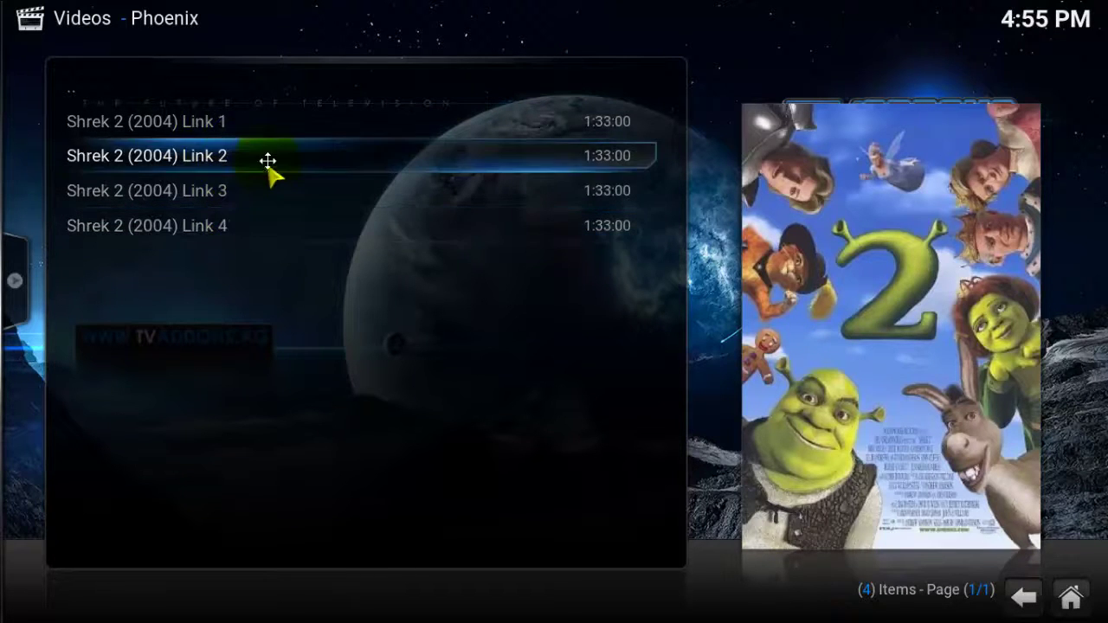
pyautogui.click(267, 126)
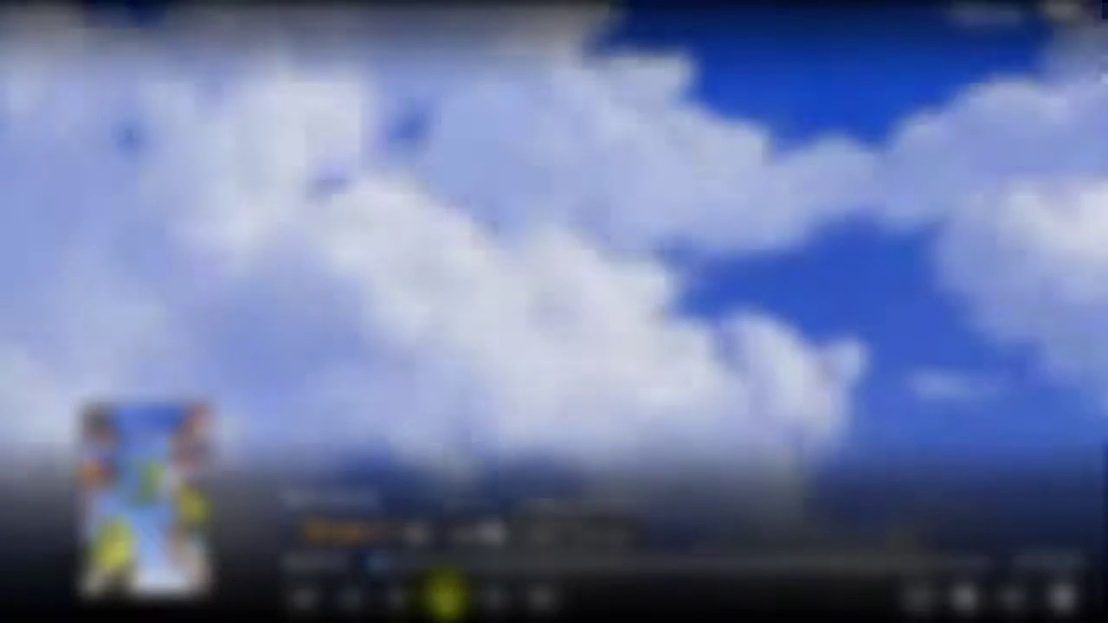
pyautogui.click(447, 599)
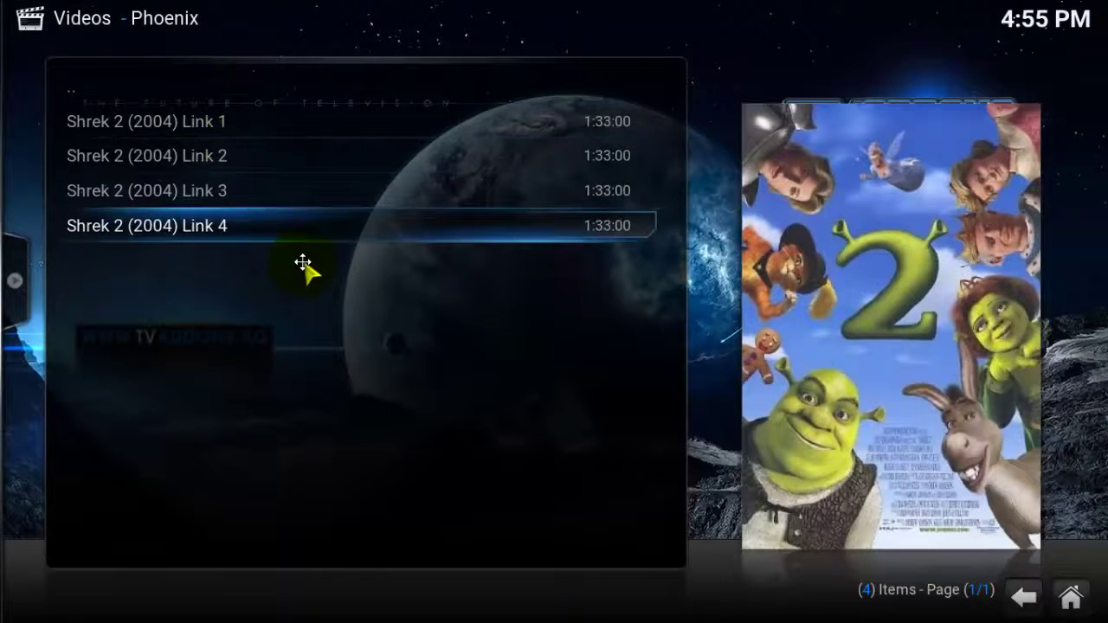
# - Return to the main Phoenix listing, open One242415 and browse its movie and TV categories
pyautogui.click(104, 97)
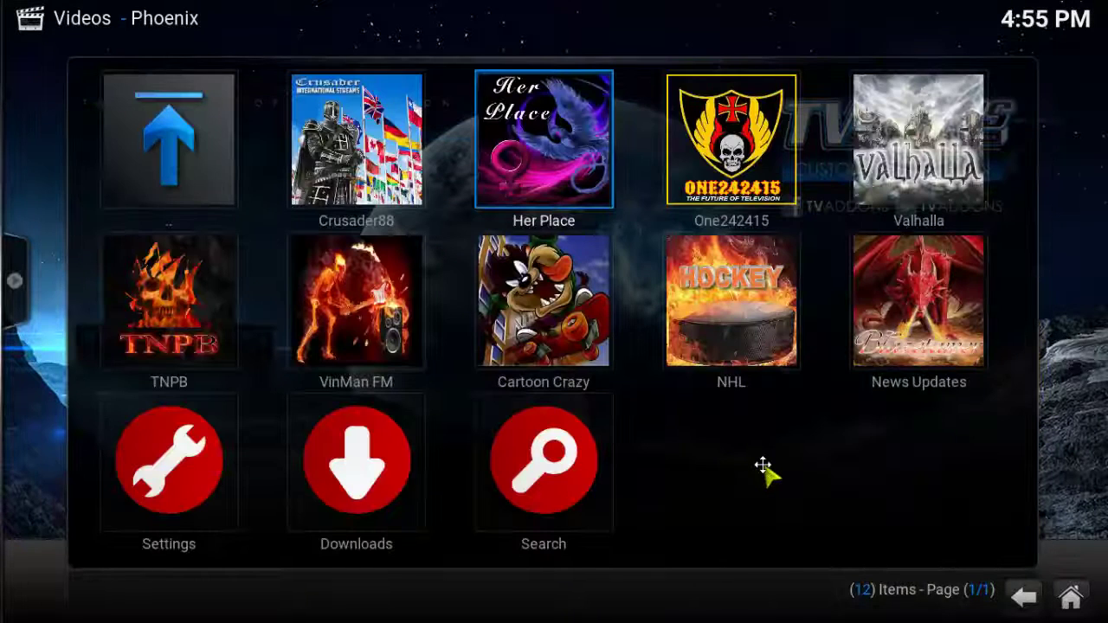
pyautogui.click(699, 128)
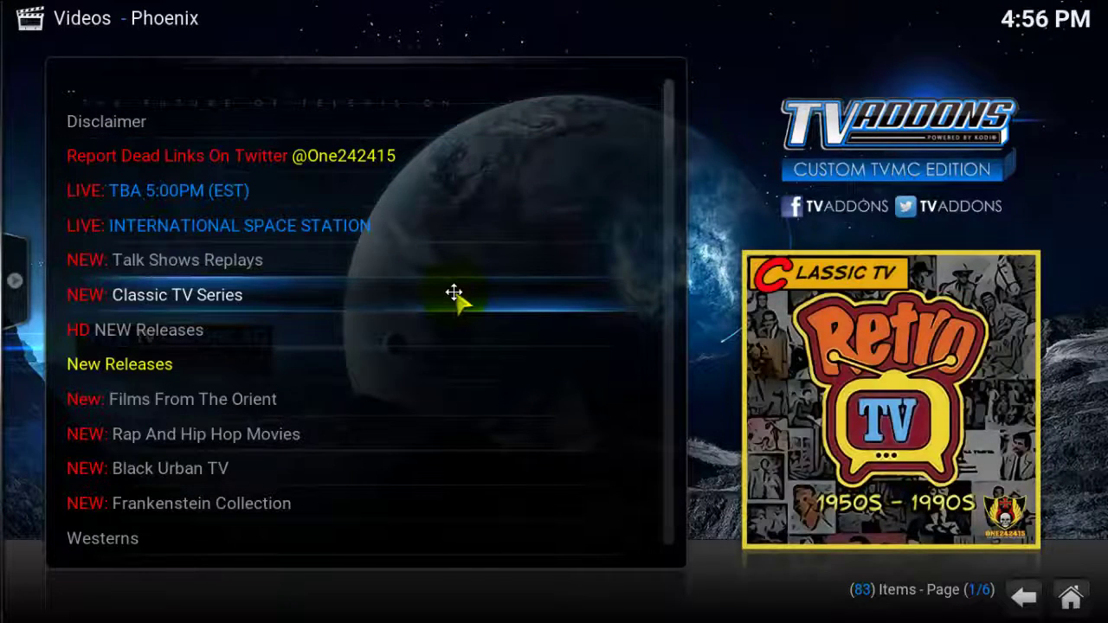
pyautogui.scroll(-6, 438, 282)
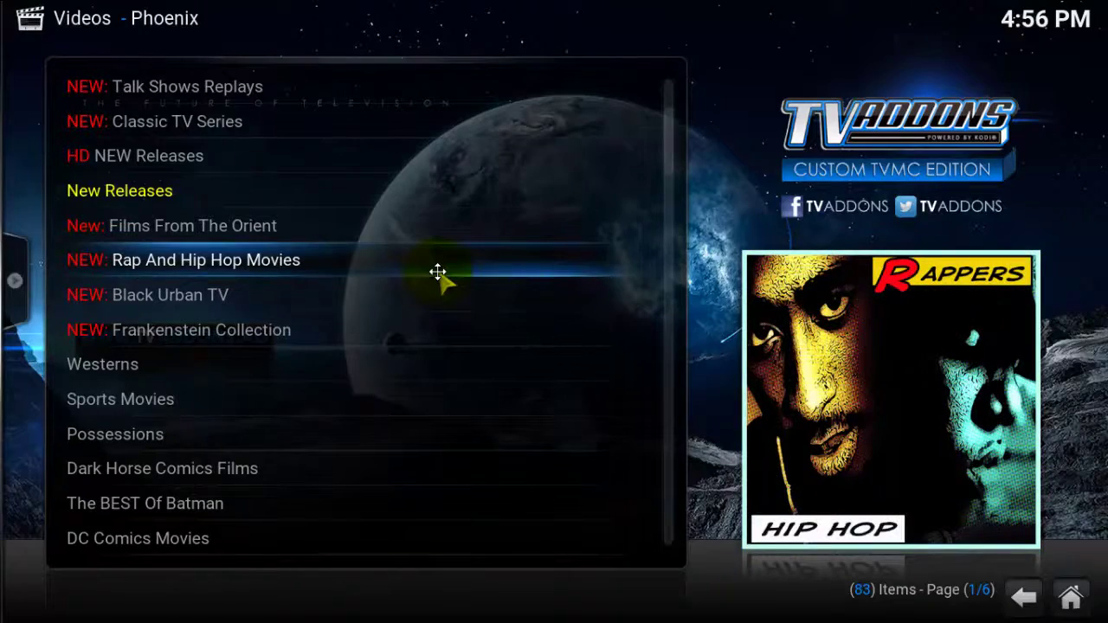
pyautogui.scroll(-2, 433, 264)
pyautogui.scroll(4, 445, 252)
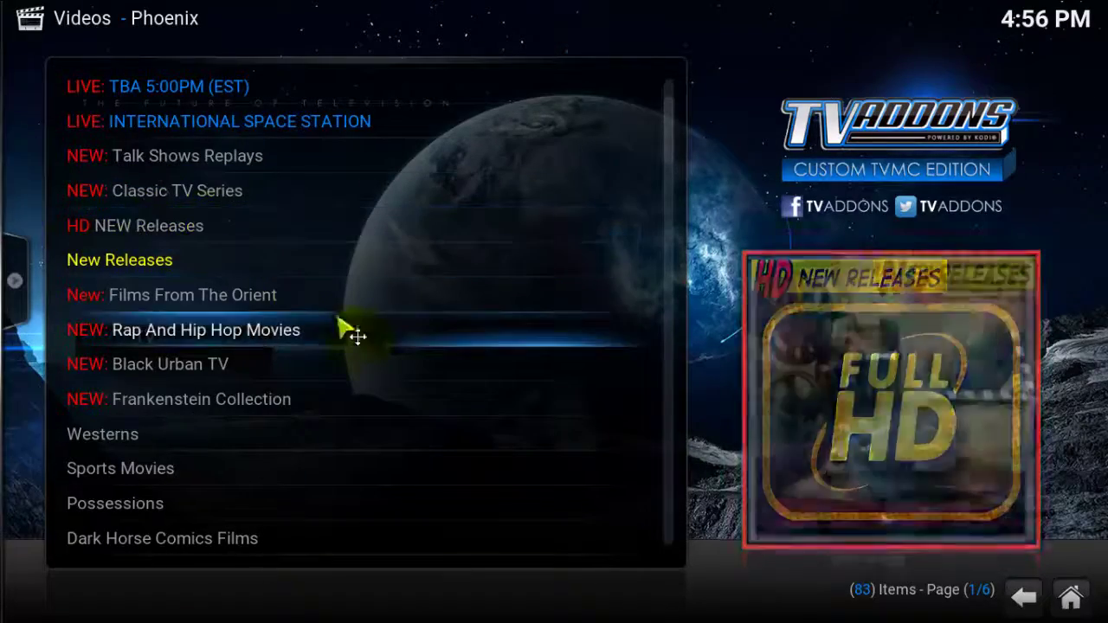
pyautogui.scroll(-4, 359, 346)
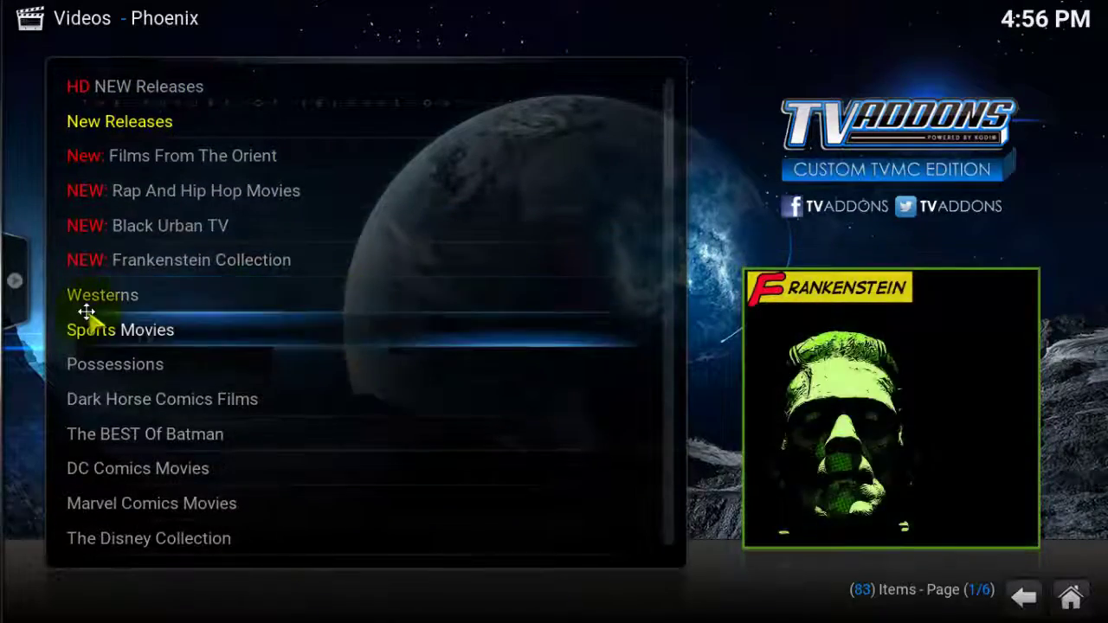
pyautogui.scroll(-3, 470, 356)
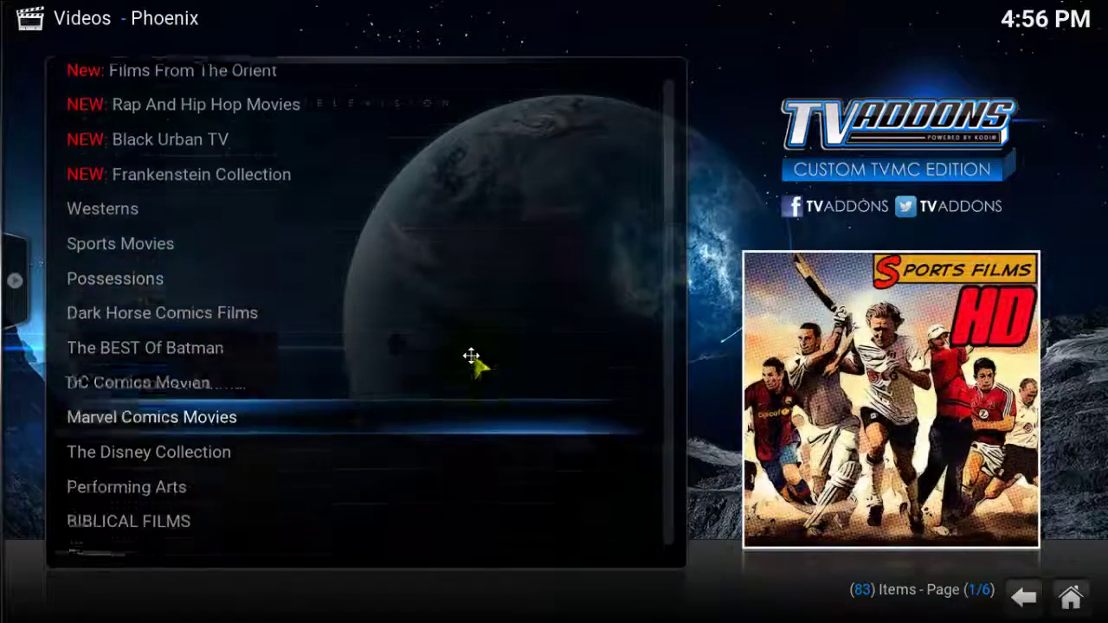
# - Find and open the IMAX category in One242415, play Jerusalem (2013) and stop the playback
pyautogui.scroll(-6, 470, 356)
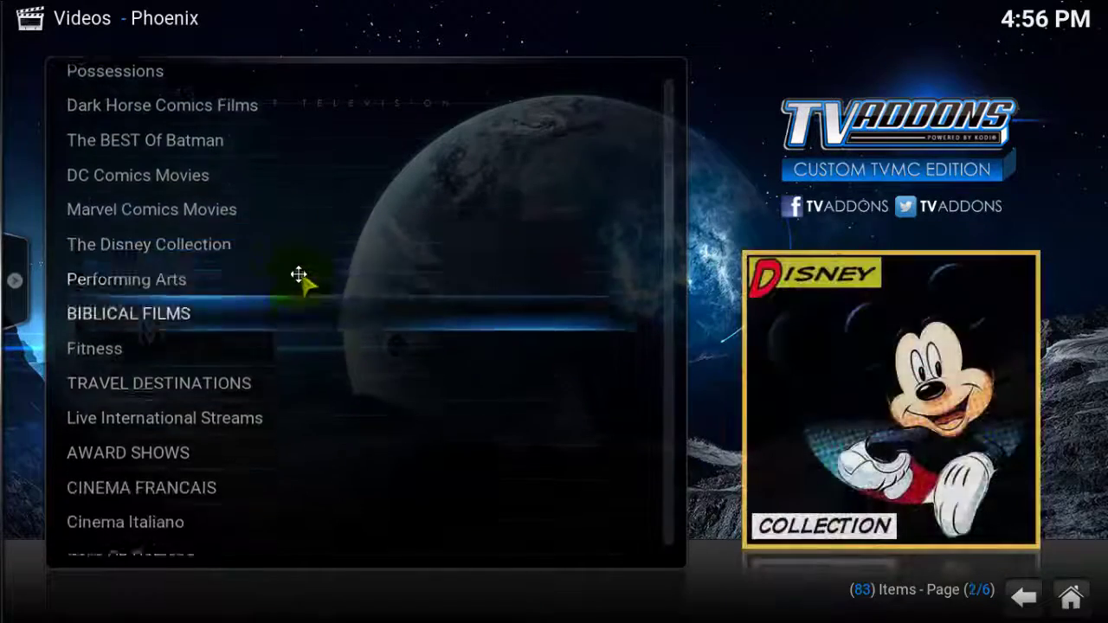
pyautogui.scroll(-9, 298, 275)
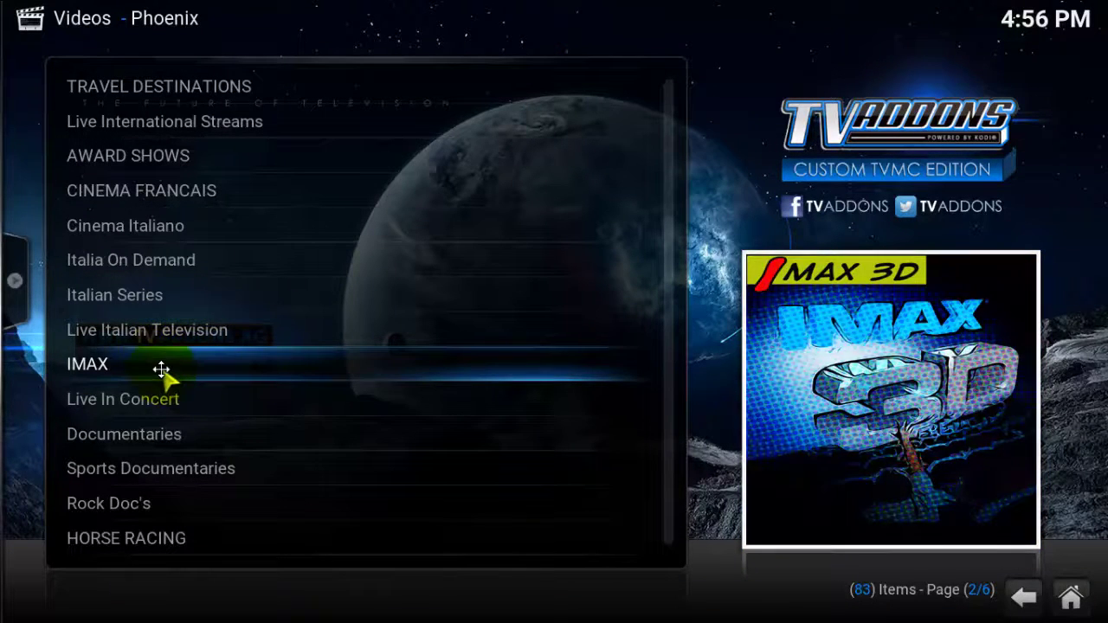
pyautogui.click(161, 370)
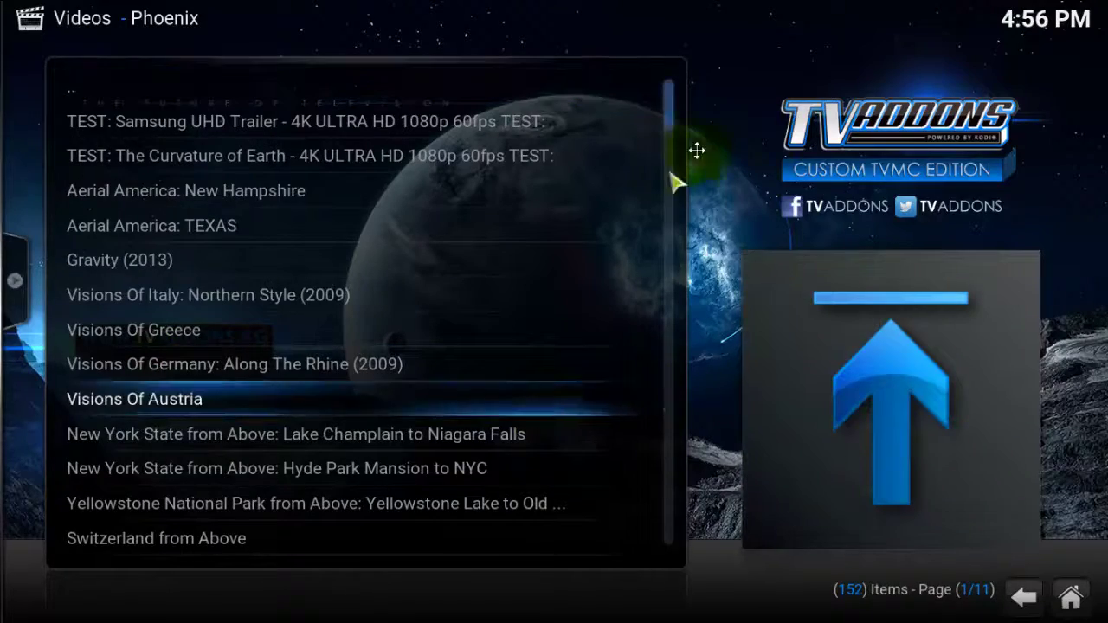
pyautogui.moveTo(671, 111); pyautogui.dragTo(681, 396)
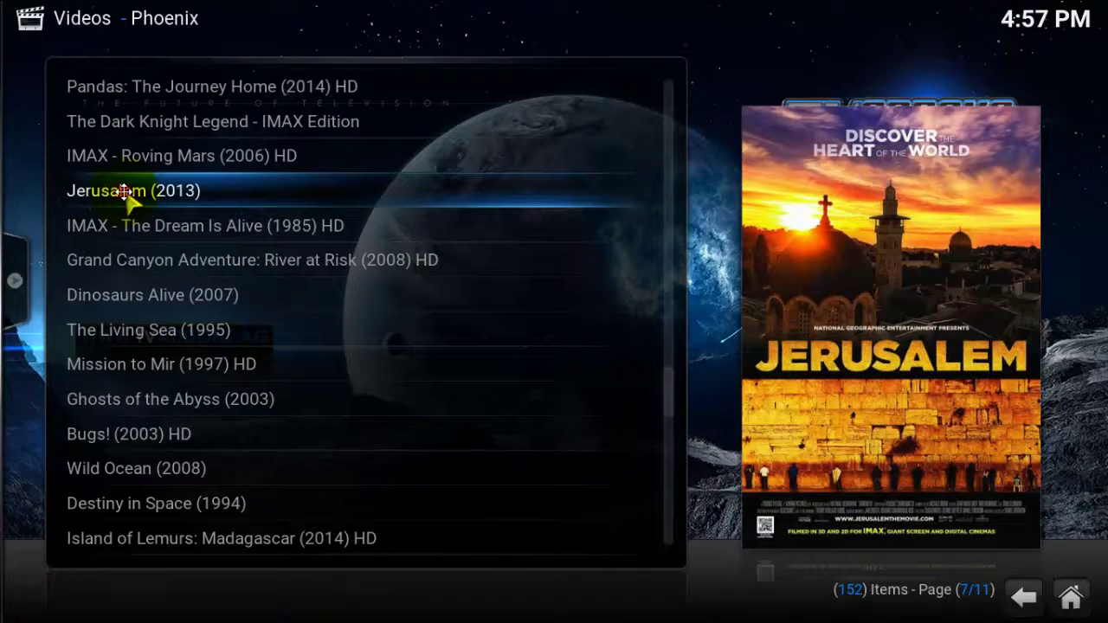
pyautogui.click(124, 192)
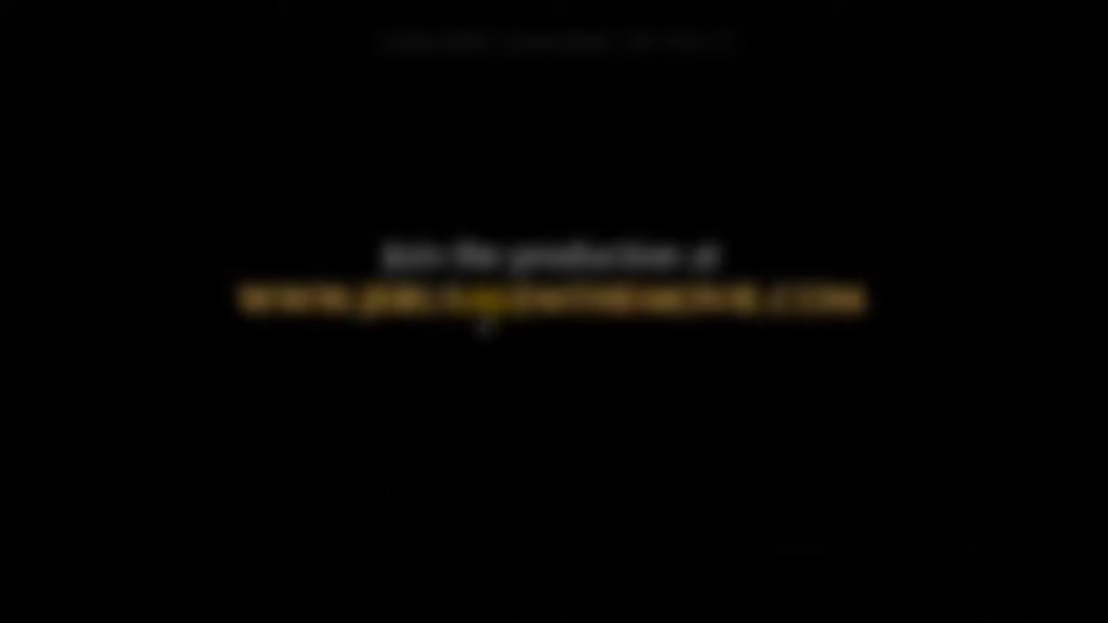
pyautogui.click(444, 591)
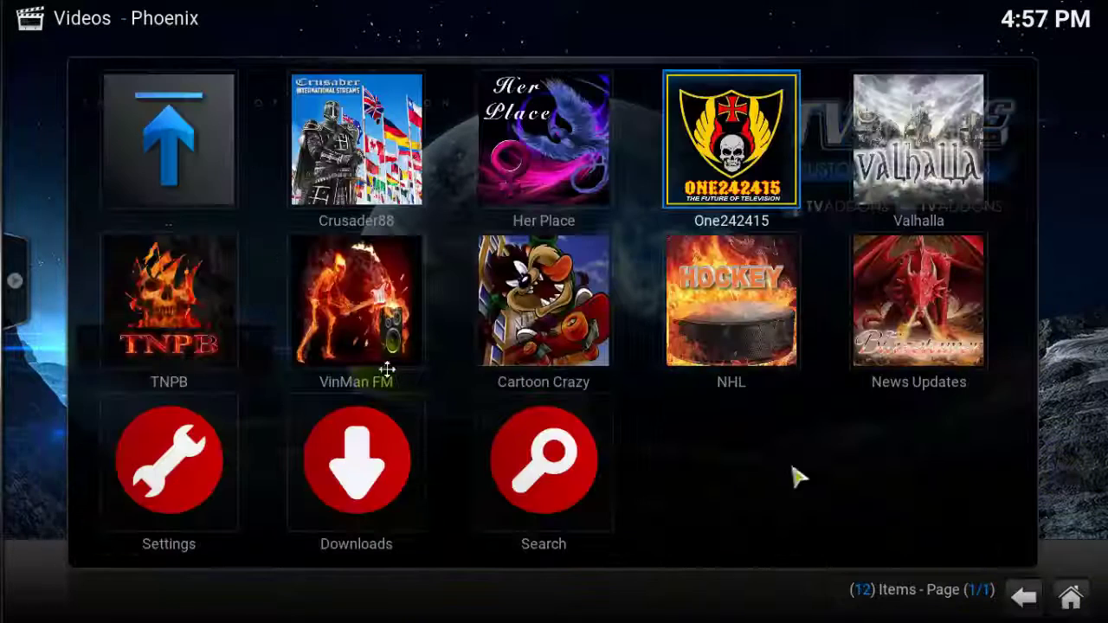
# - Open TNPB from the main Phoenix listing, look into its Documentaries category and return to the TNPB categories
pyautogui.click(139, 252)
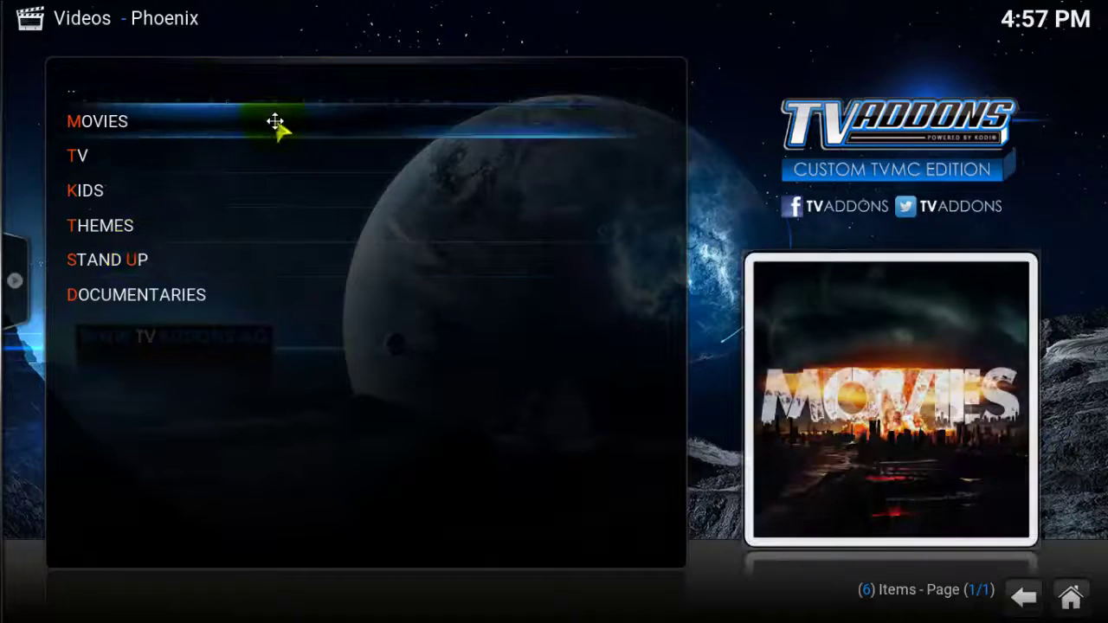
pyautogui.click(268, 297)
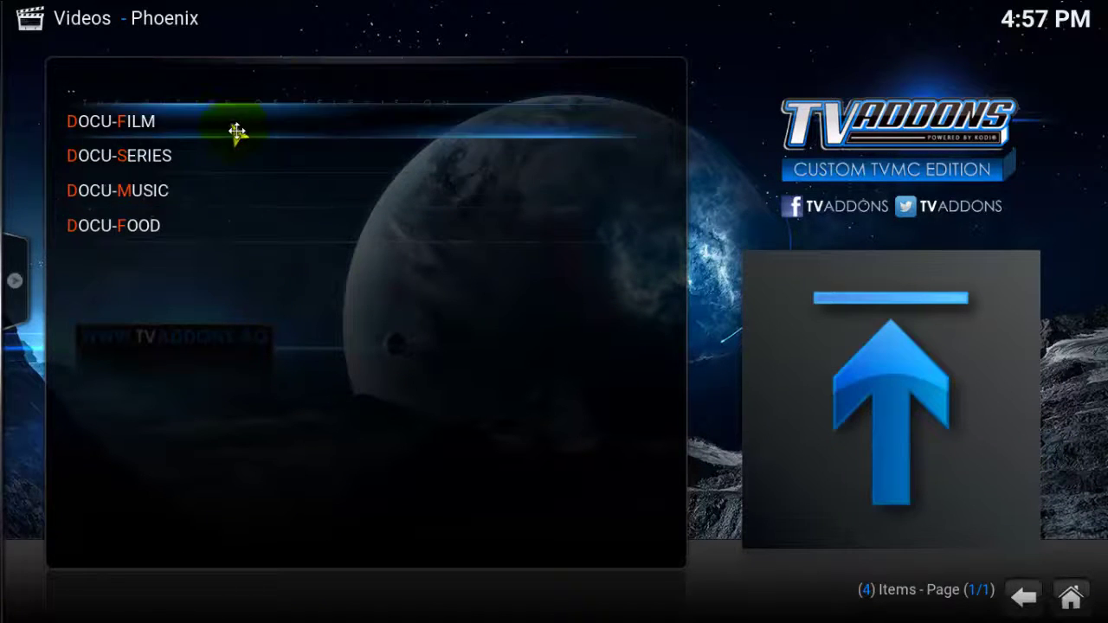
pyautogui.click(71, 90)
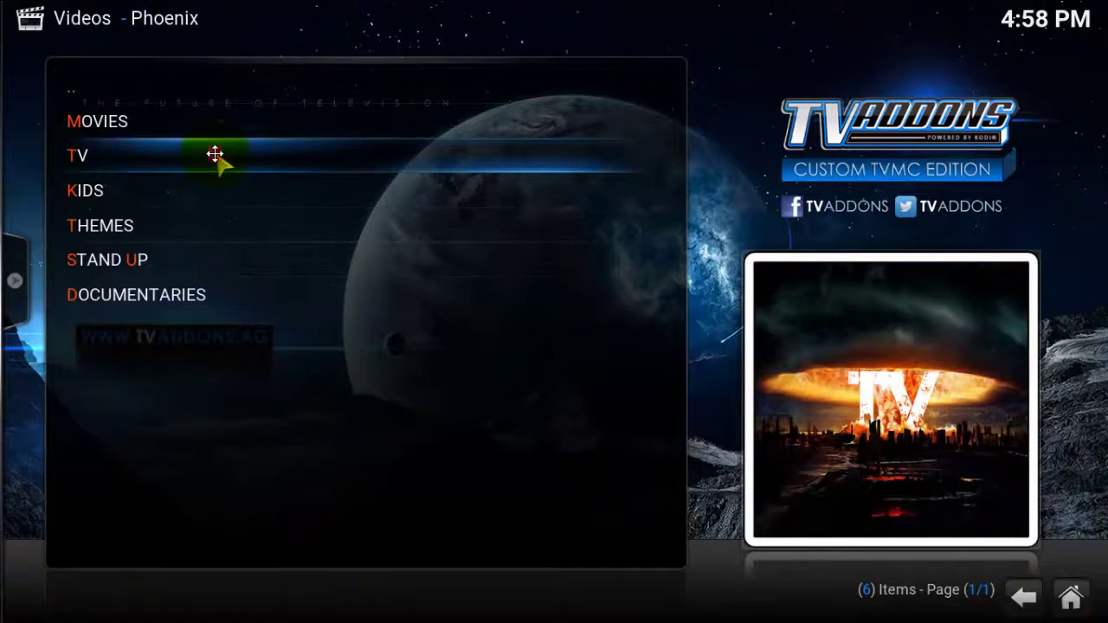
# - Browse the Best of British shows in TNPB's TV category and open Season 2 of Harry Enfield and Chums
pyautogui.click(215, 154)
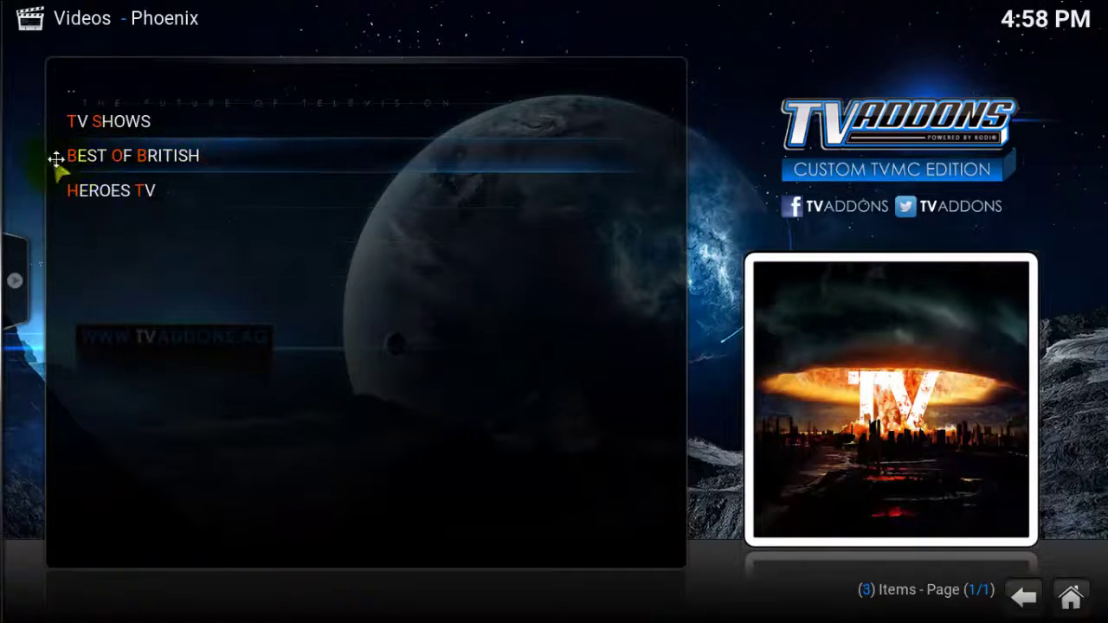
pyautogui.click(226, 154)
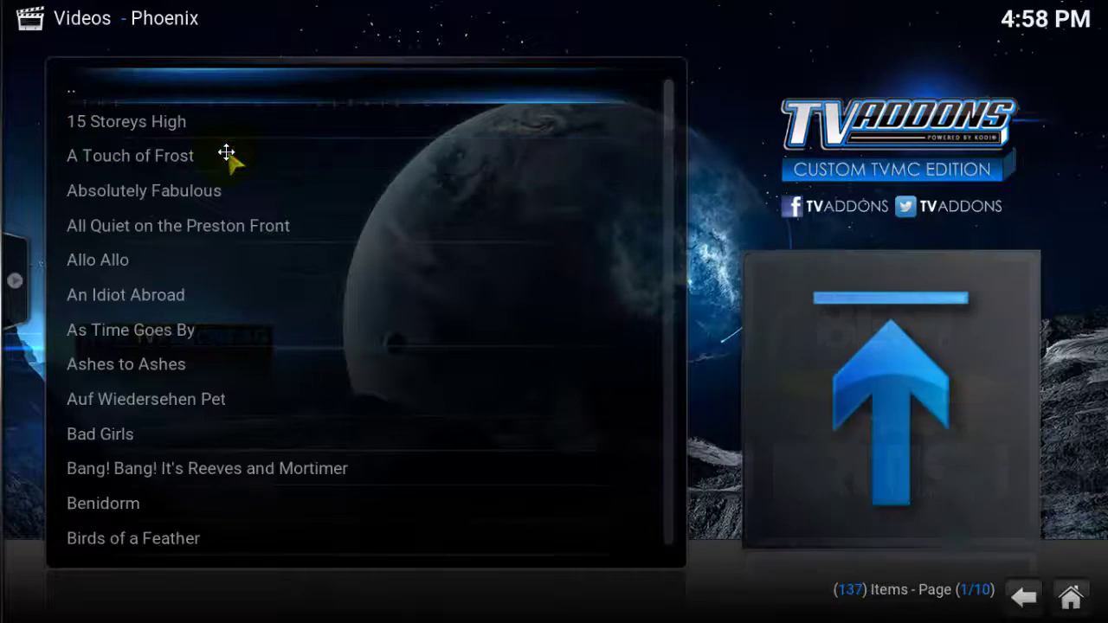
pyautogui.scroll(-3, 665, 106)
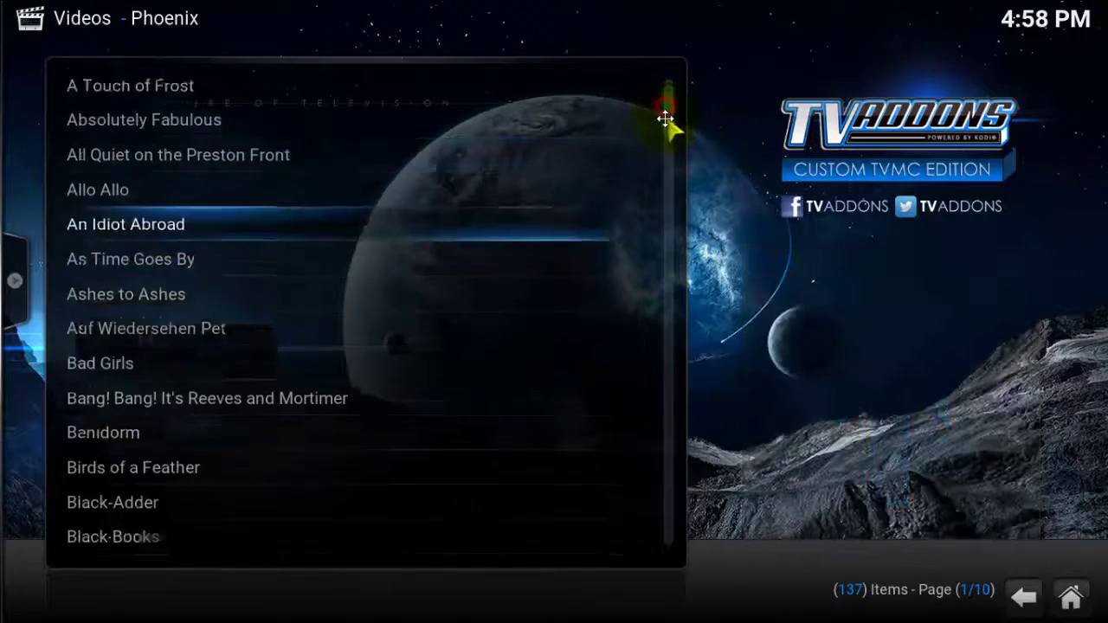
pyautogui.scroll(3, 668, 98)
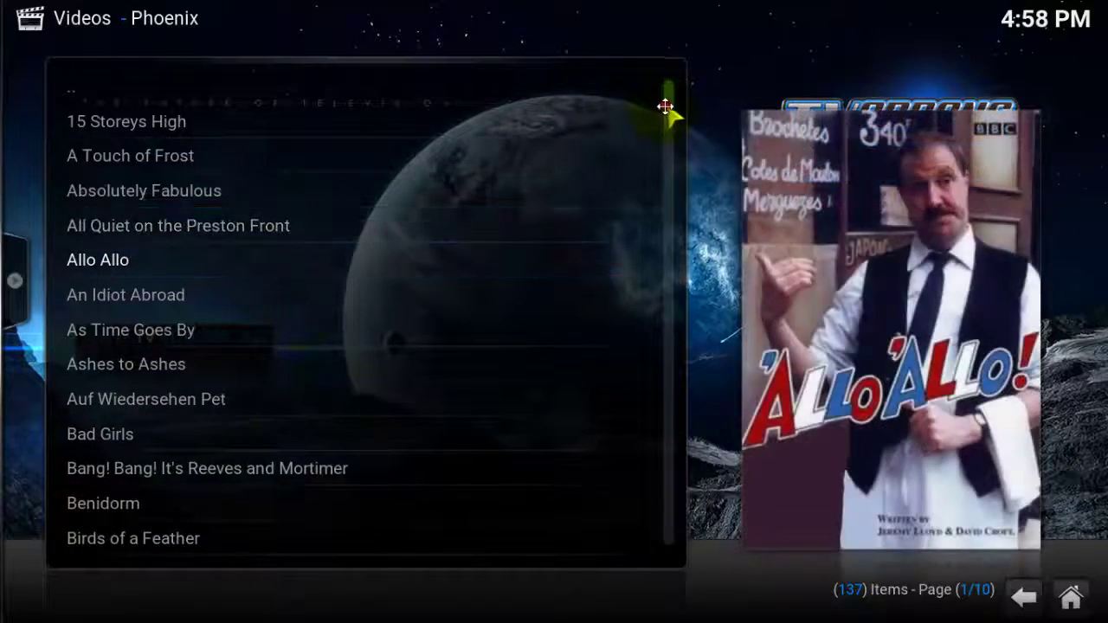
pyautogui.scroll(-20, 665, 105)
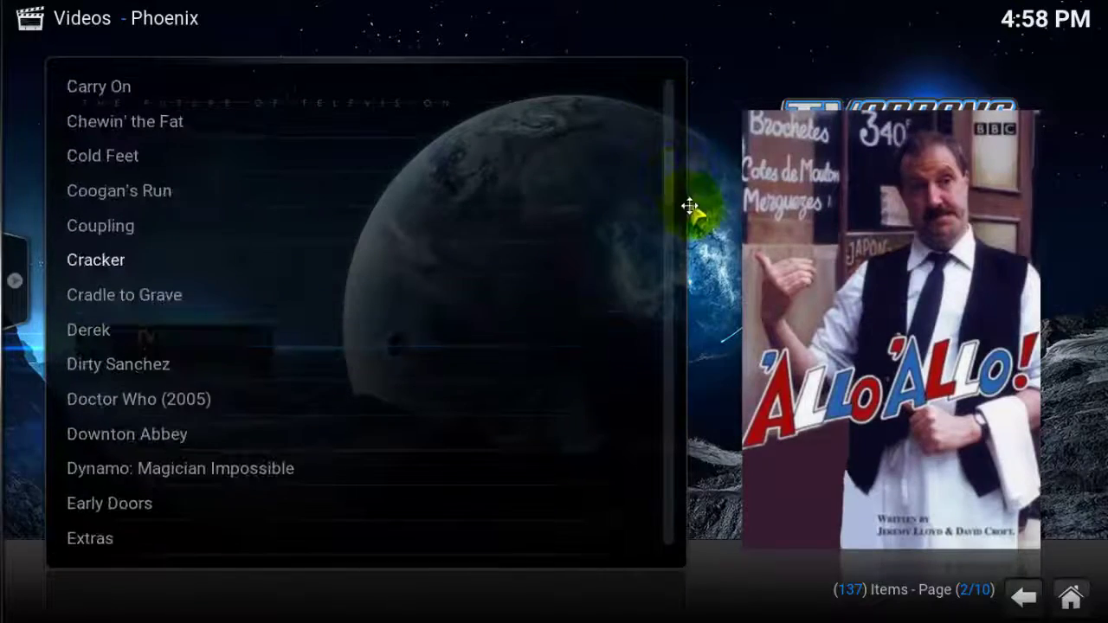
pyautogui.scroll(-20, 668, 248)
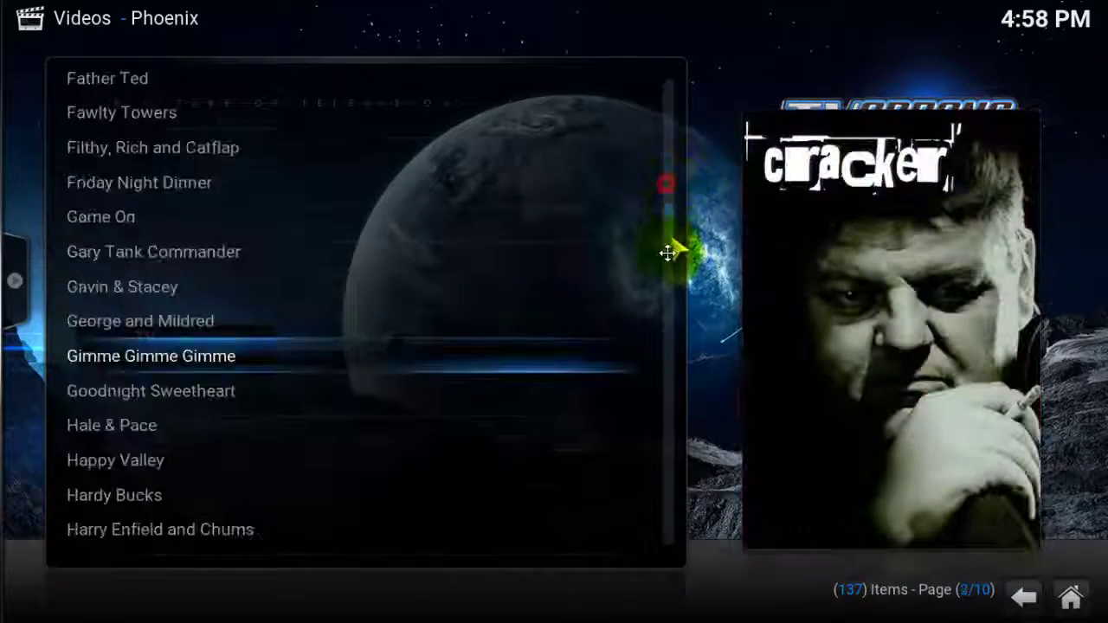
pyautogui.scroll(-20, 662, 272)
pyautogui.scroll(19, 664, 329)
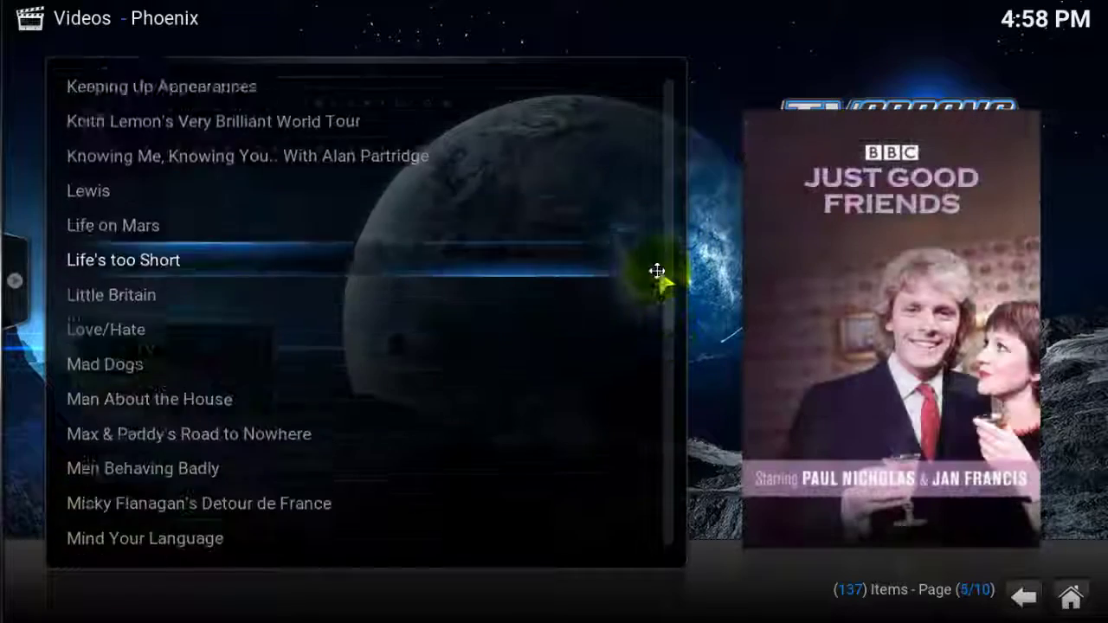
pyautogui.scroll(1, 632, 262)
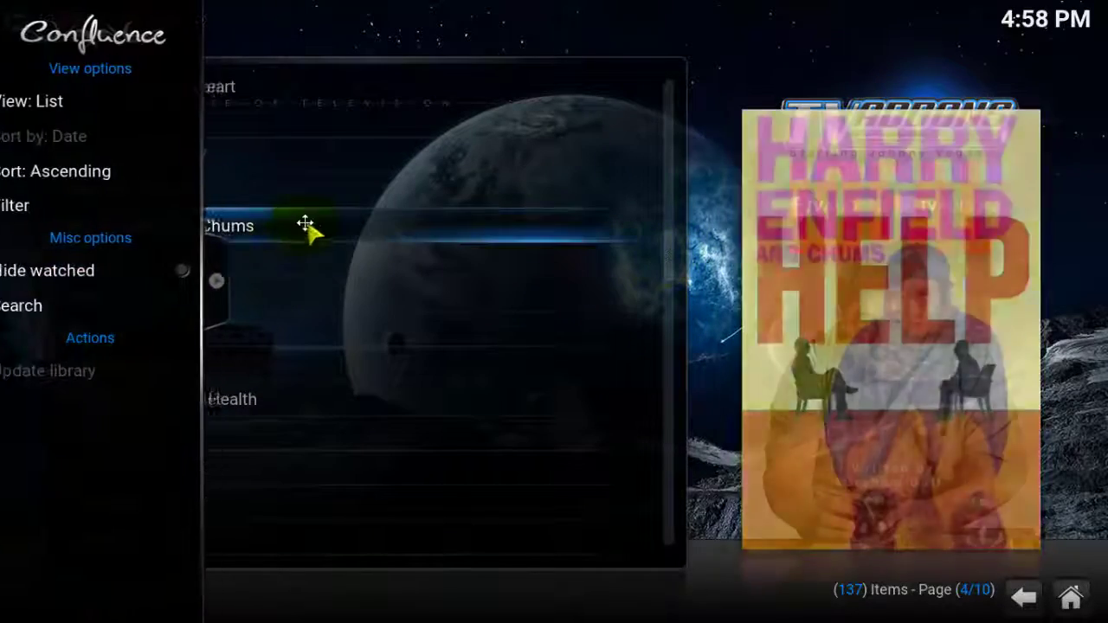
pyautogui.click(205, 228)
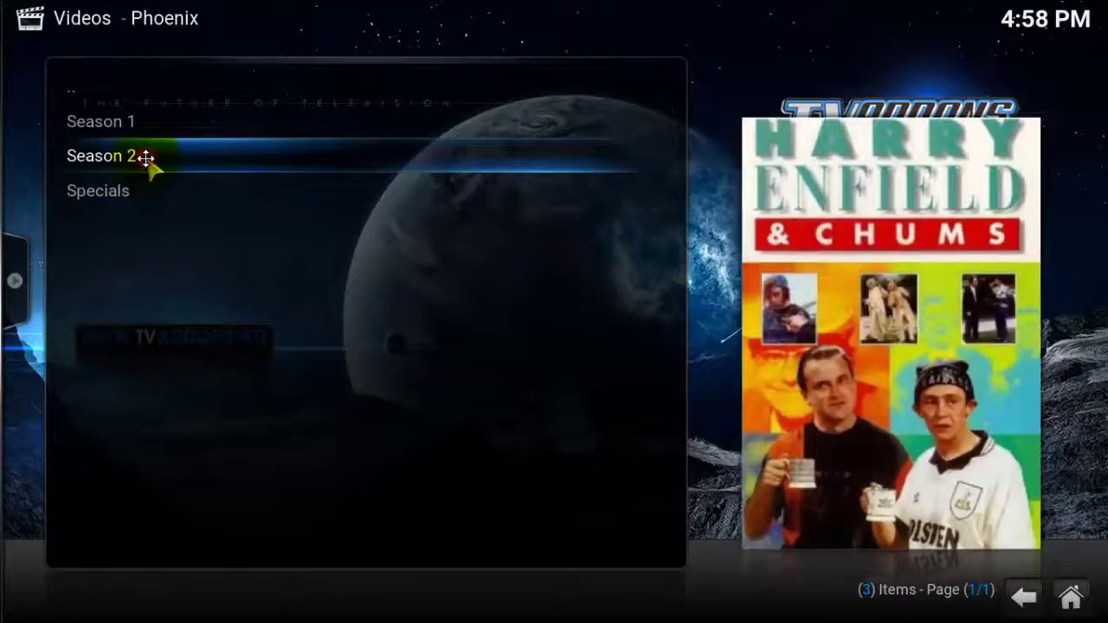
pyautogui.click(145, 158)
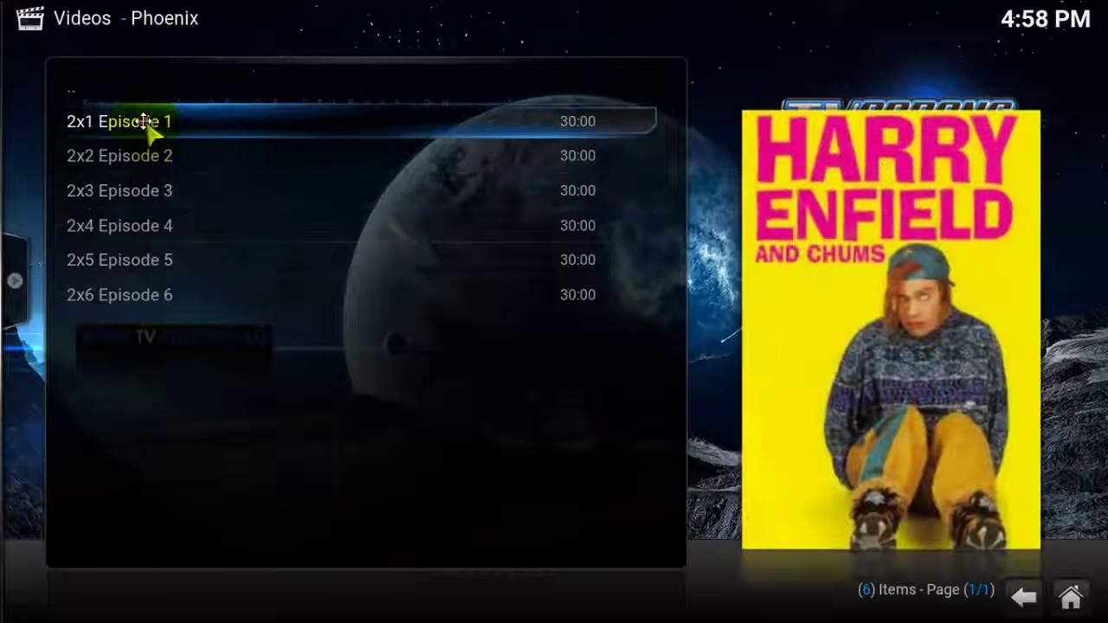
# - Try to play 2x1 Episode 1 of Harry Enfield and Chums and cancel the opening stream
pyautogui.click(144, 121)
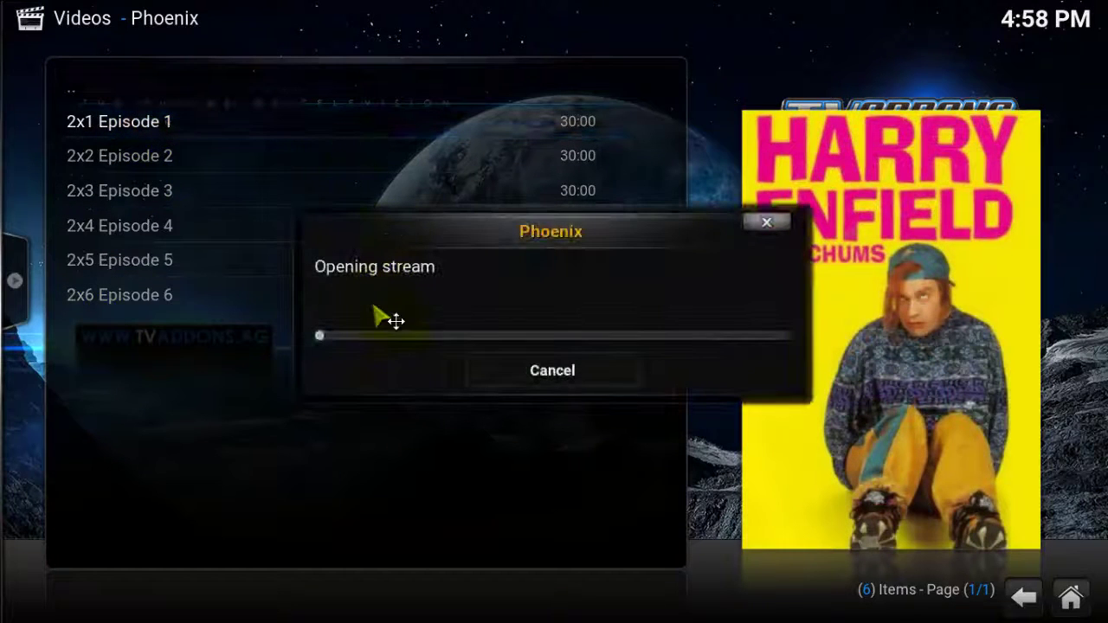
pyautogui.click(510, 374)
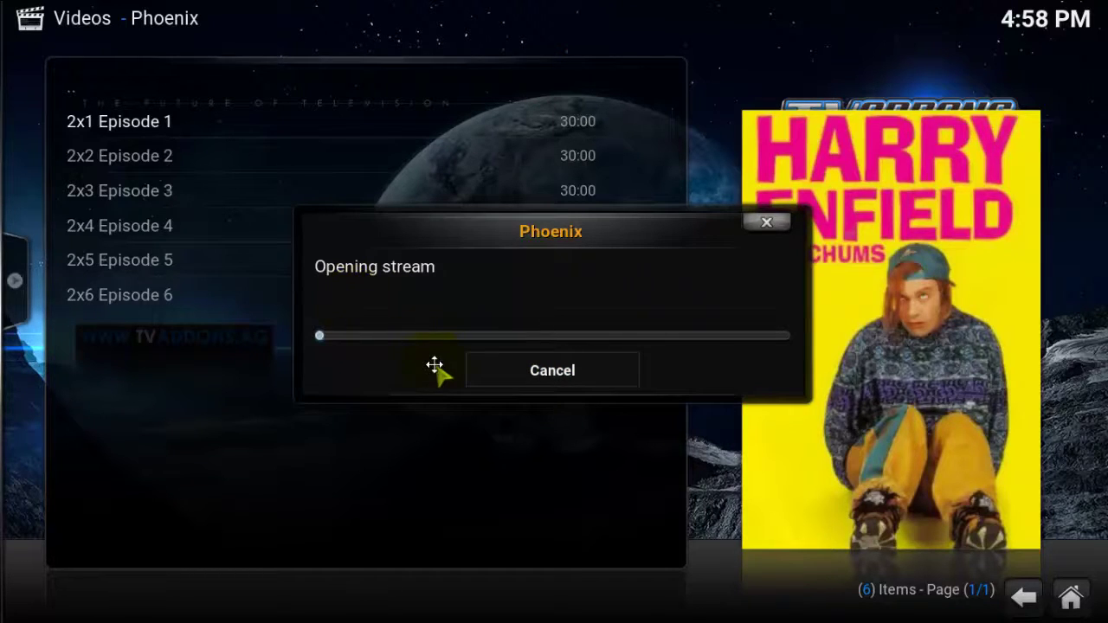
pyautogui.click(483, 372)
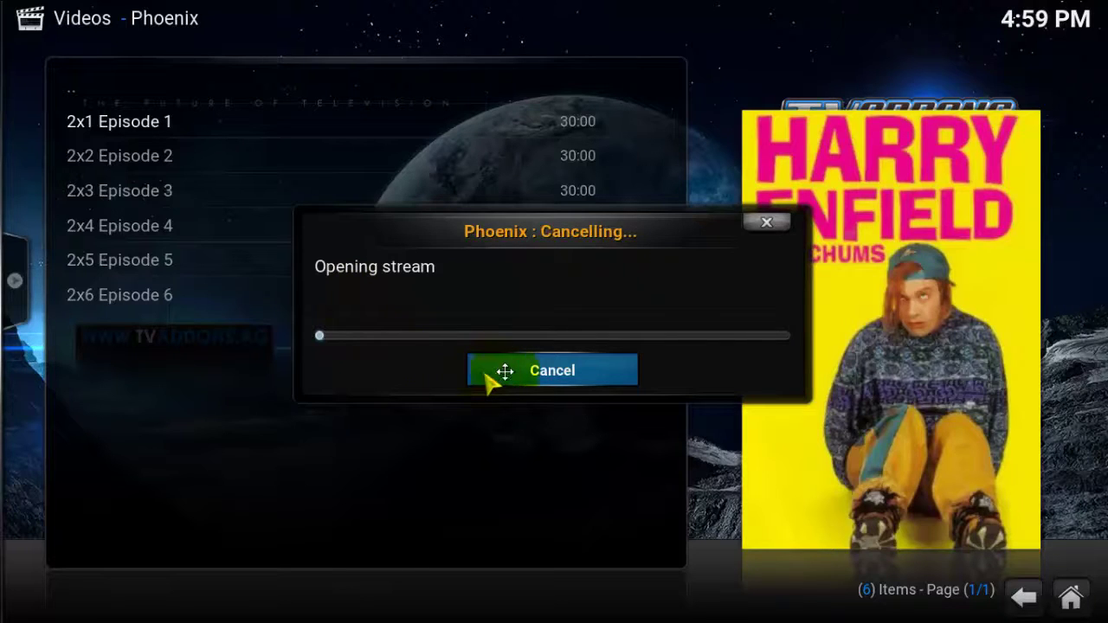
pyautogui.click(542, 367)
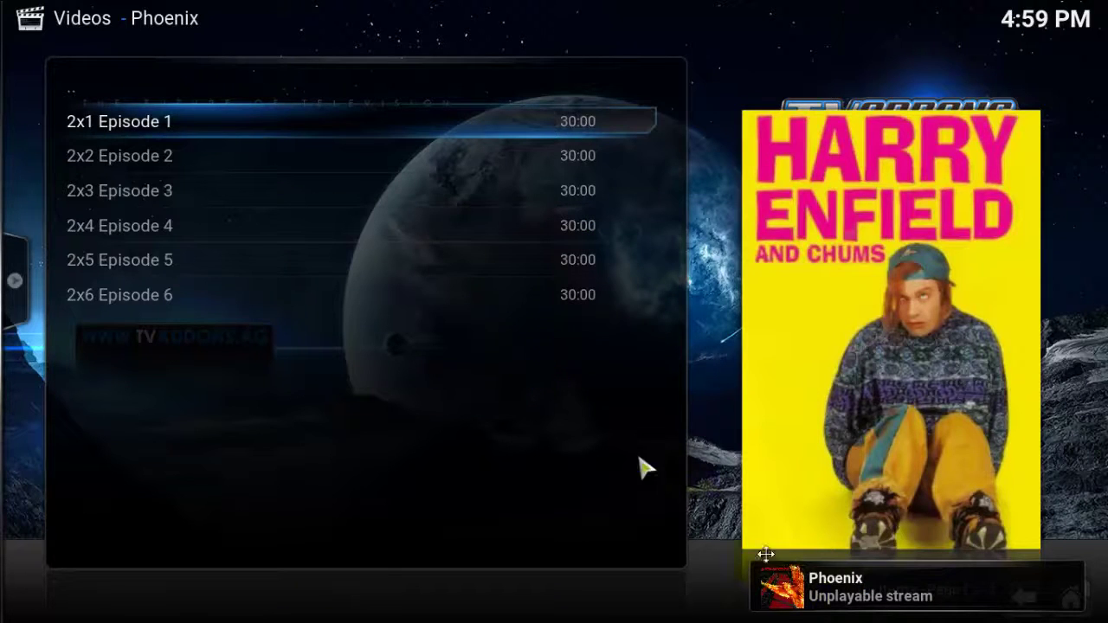
# - Play 2x3 Episode 3 of Harry Enfield and Chums, stop it and return to the Best of British show list
pyautogui.click(143, 186)
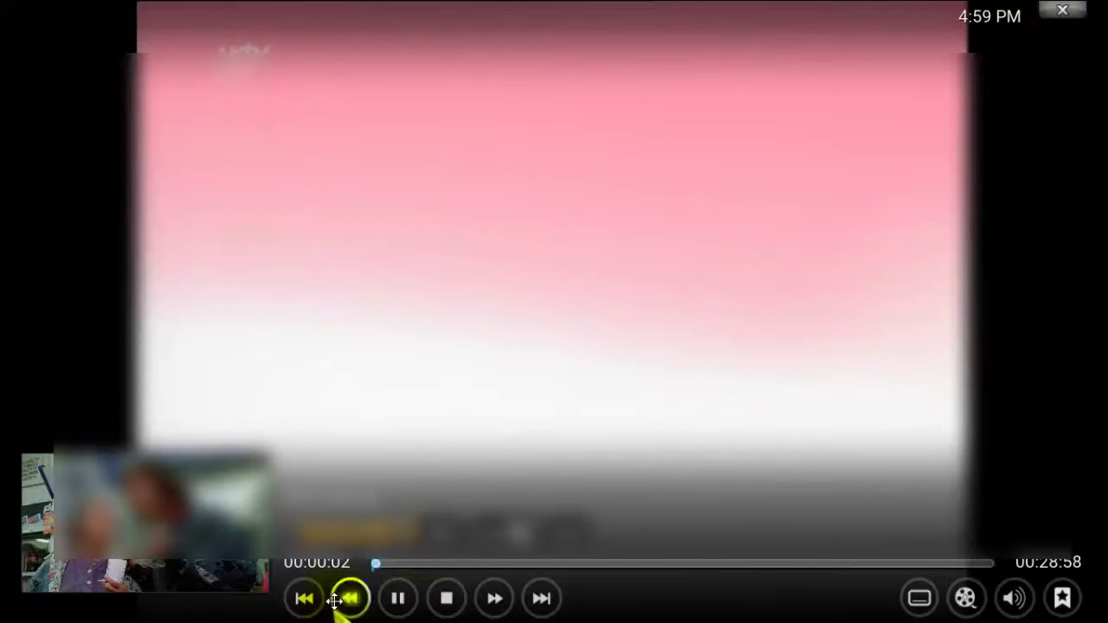
pyautogui.click(446, 598)
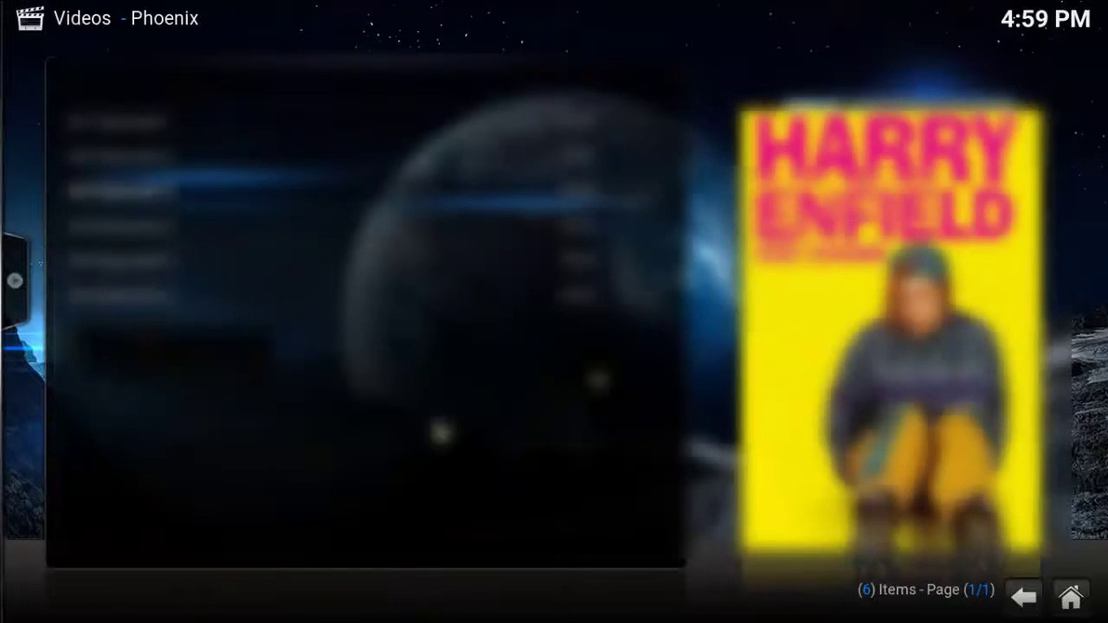
pyautogui.click(69, 80)
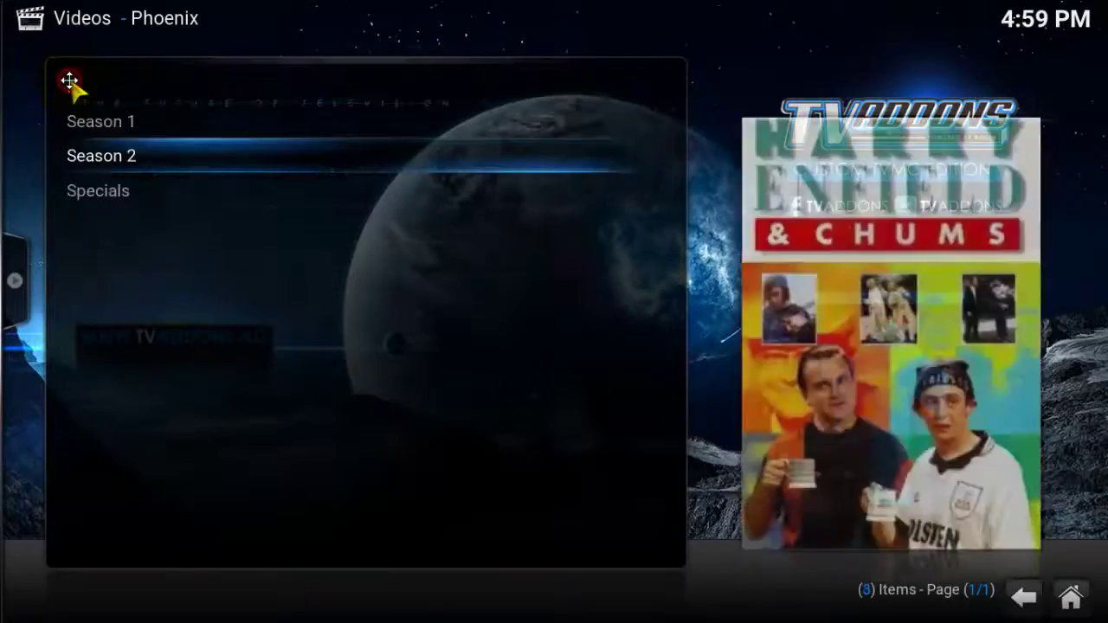
pyautogui.click(71, 80)
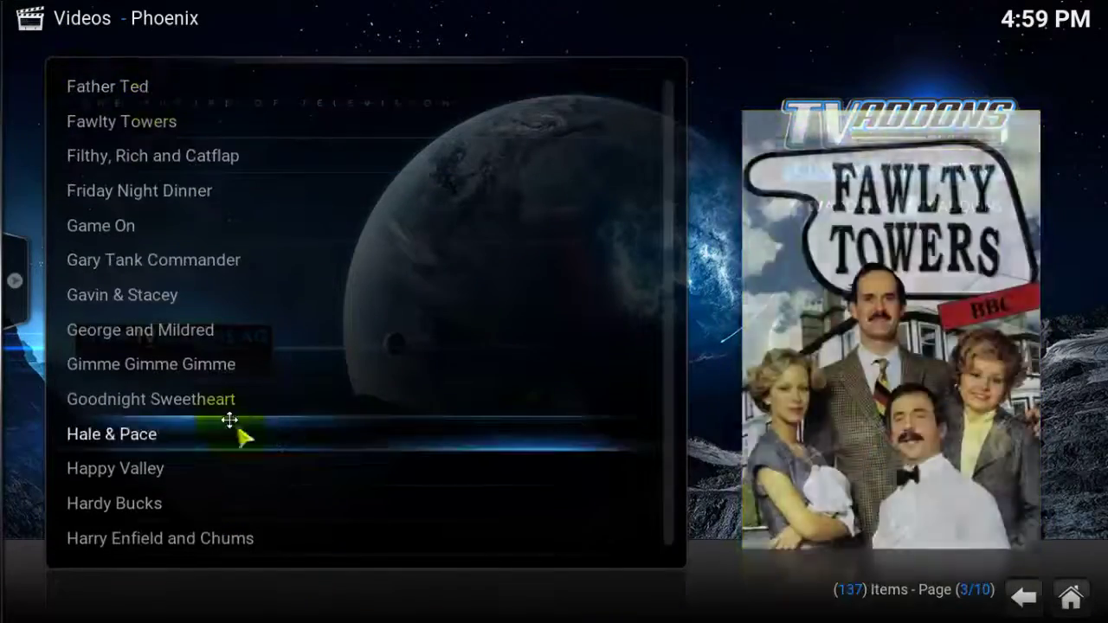
# - Examine the options available for the show Game On in the Best of British list and dismiss them
pyautogui.scroll(5, 255, 472)
pyautogui.scroll(1, 251, 461)
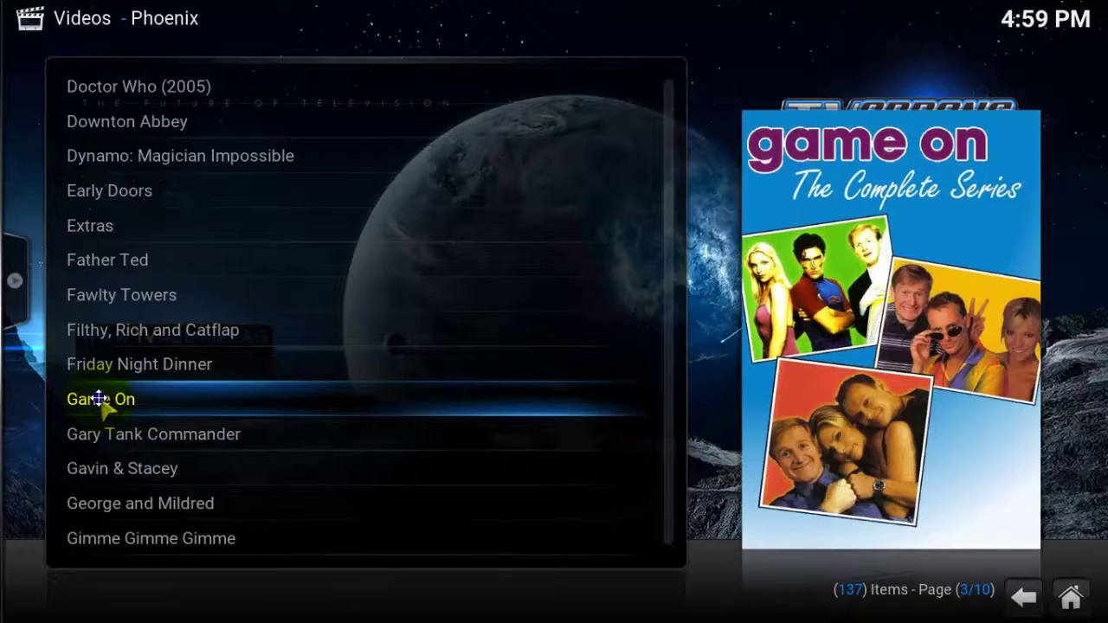
pyautogui.rightClick(99, 398)
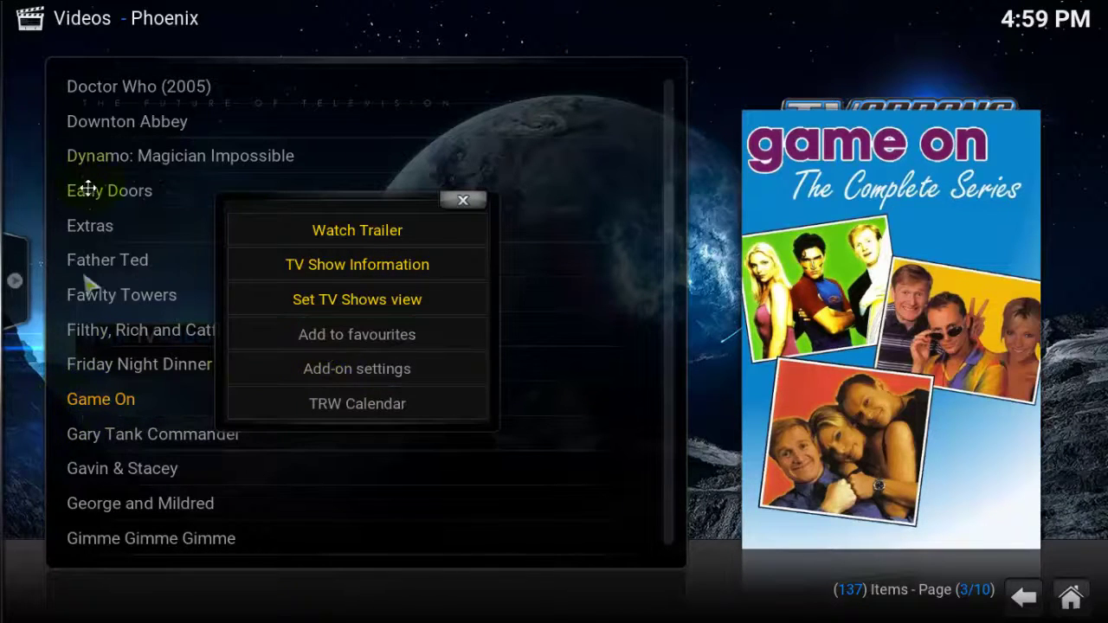
pyautogui.click(456, 202)
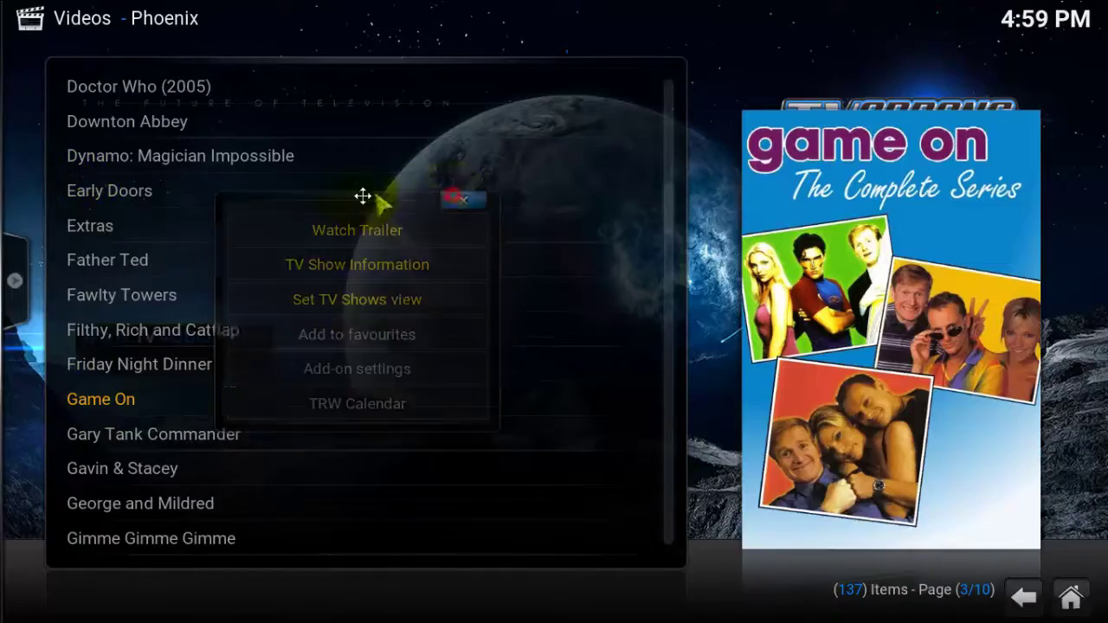
# - Add the Best of British category to the favourites and return to the main TNPB categories
pyautogui.scroll(5, 297, 252)
pyautogui.scroll(15, 265, 275)
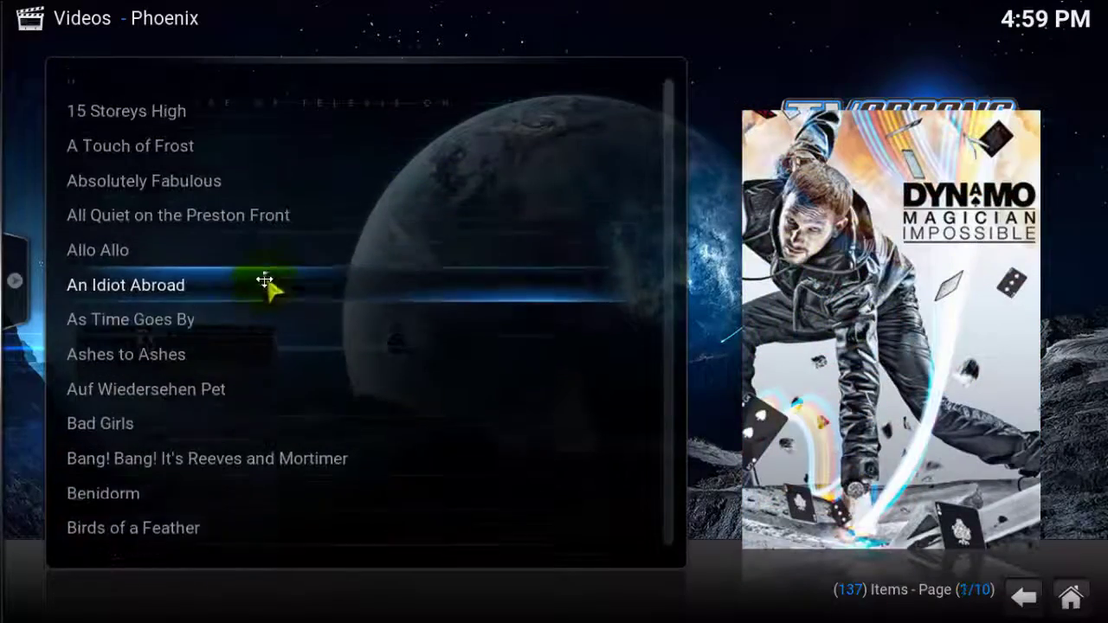
pyautogui.click(148, 86)
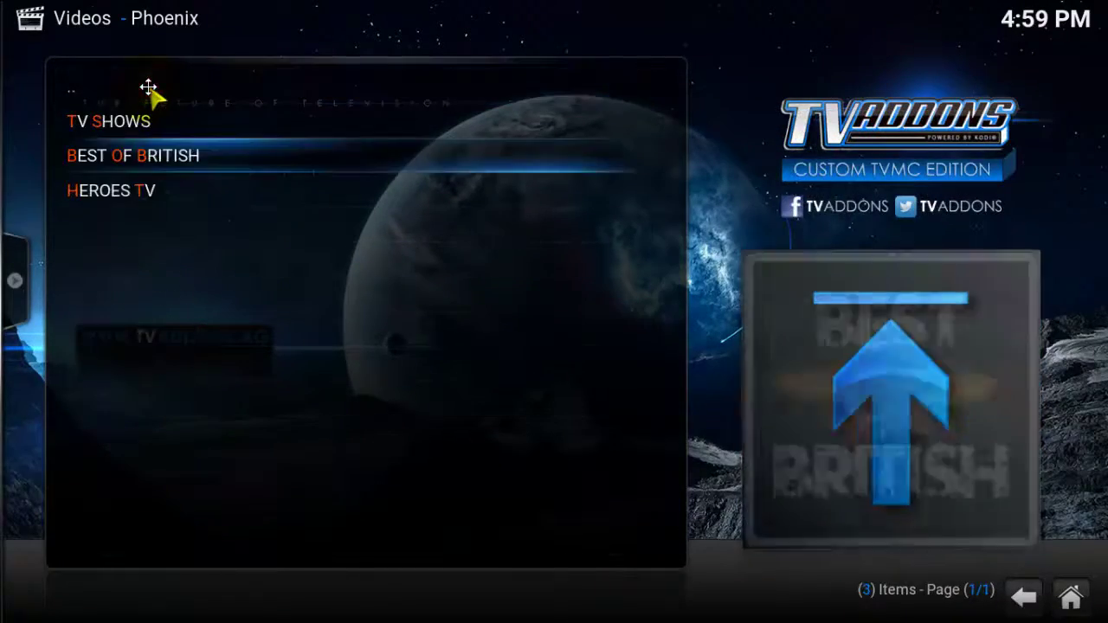
pyautogui.rightClick(216, 154)
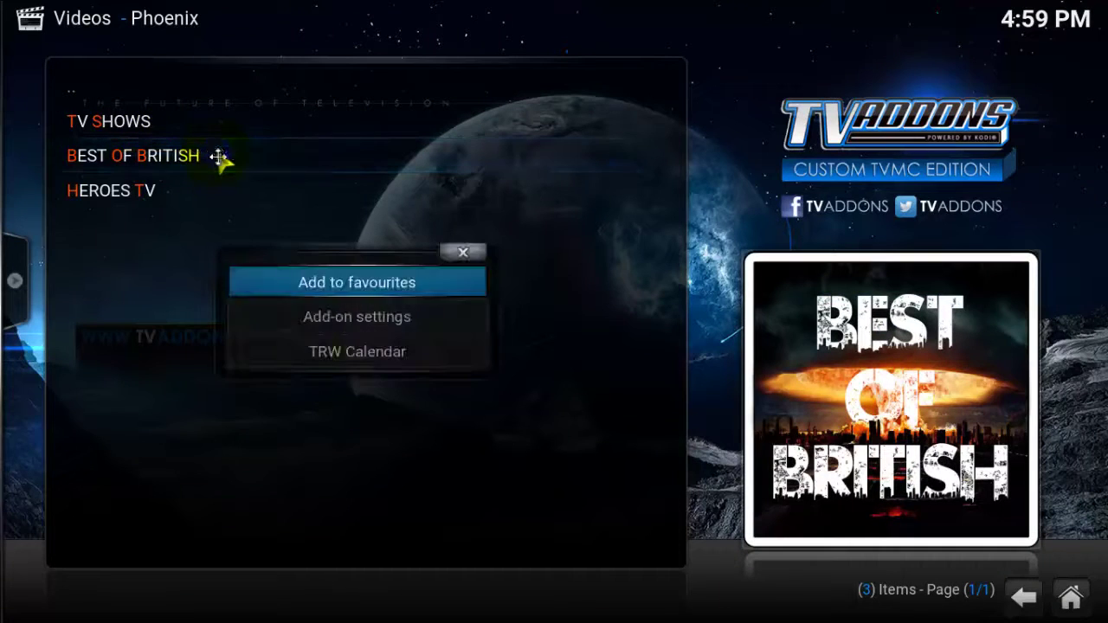
pyautogui.click(312, 283)
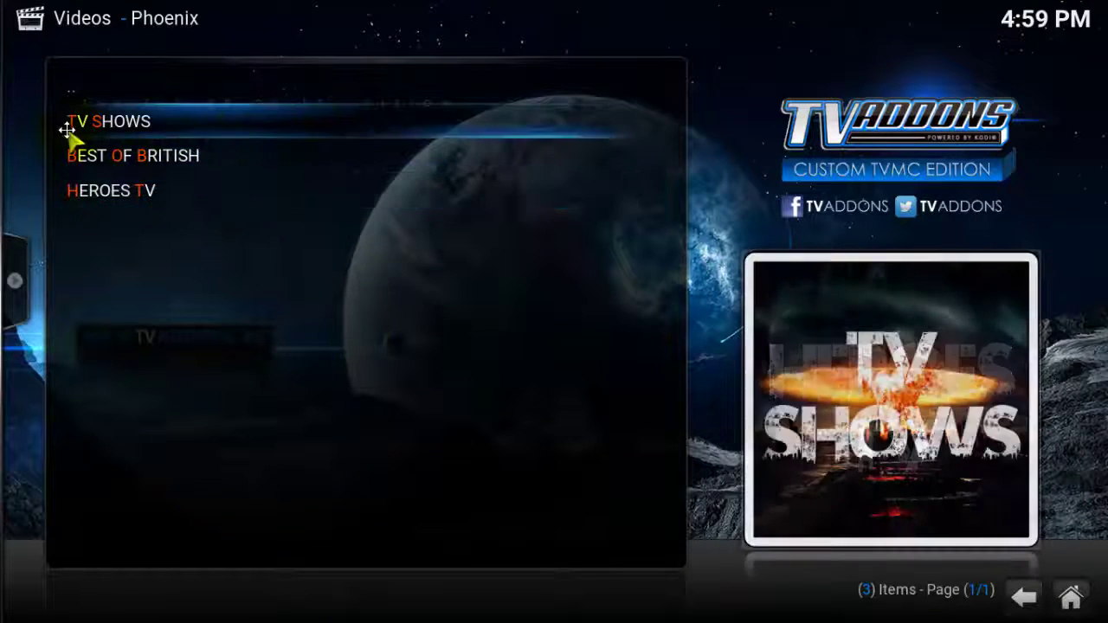
pyautogui.click(69, 89)
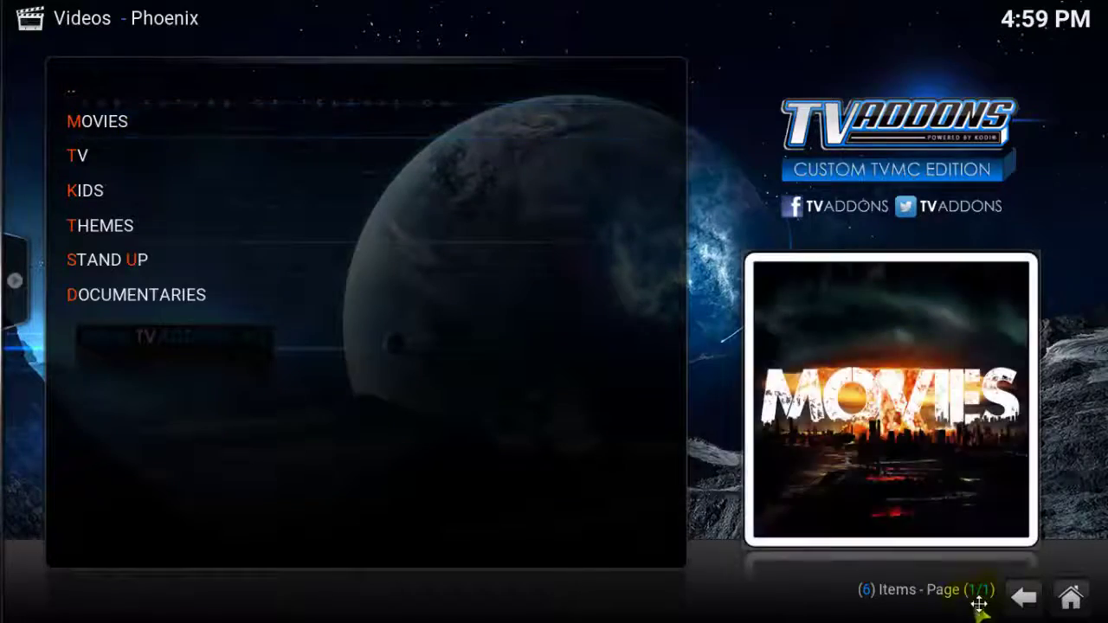
# - Return to the home screen, check the saved favourites for the Best of British entry and close them
pyautogui.click(1011, 597)
pyautogui.click(1013, 598)
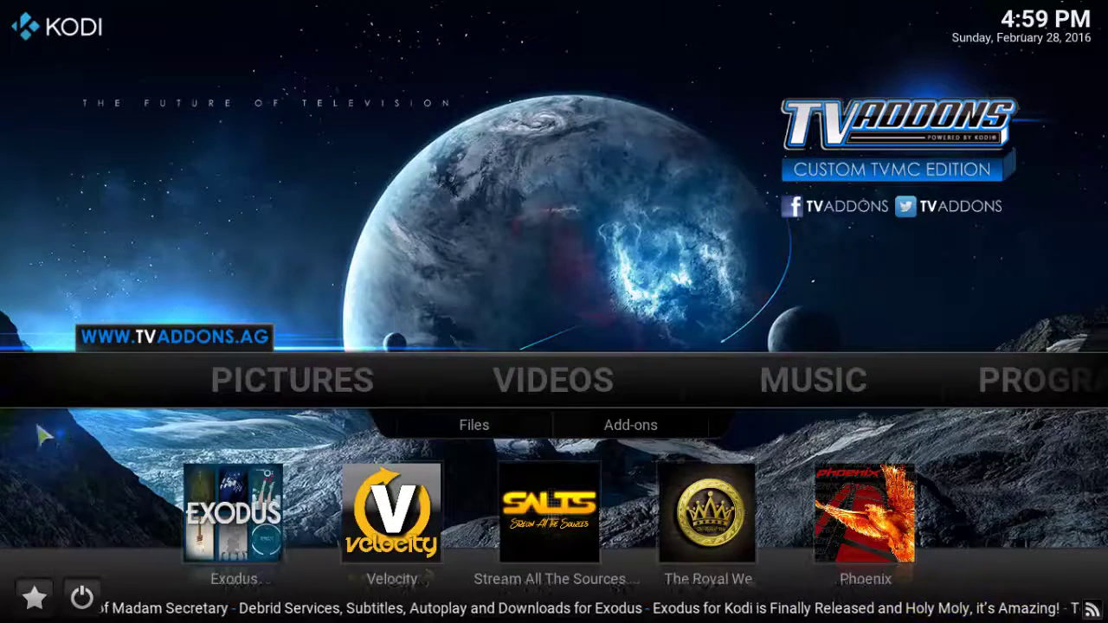
pyautogui.click(29, 598)
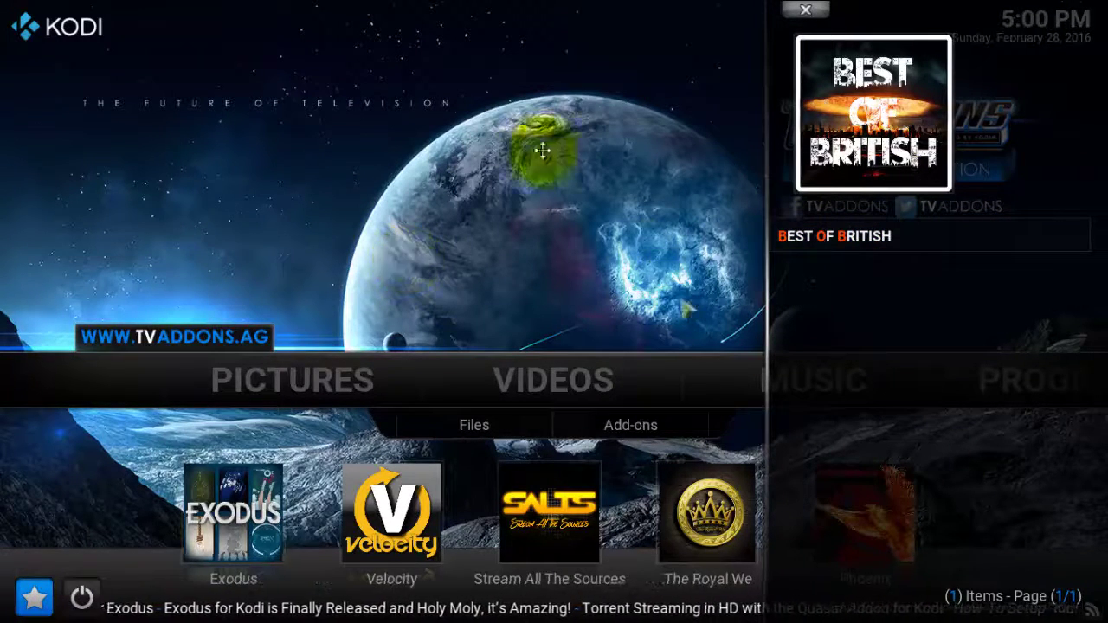
pyautogui.click(806, 9)
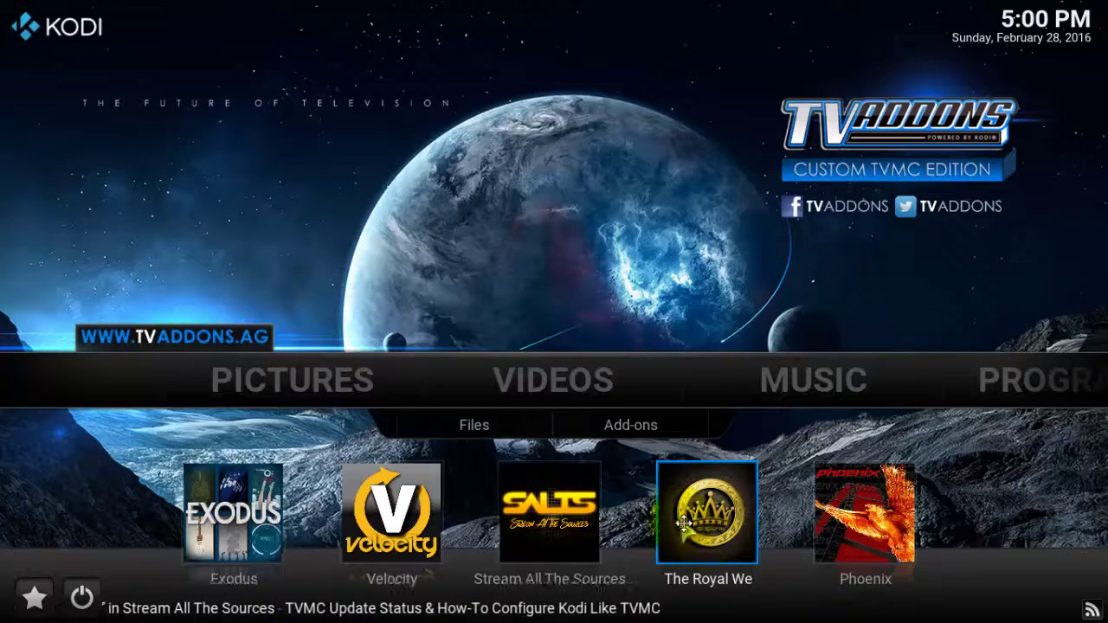
# - Open the Videos section, leave Phoenix for the top level and list the video add-ons
pyautogui.click(582, 395)
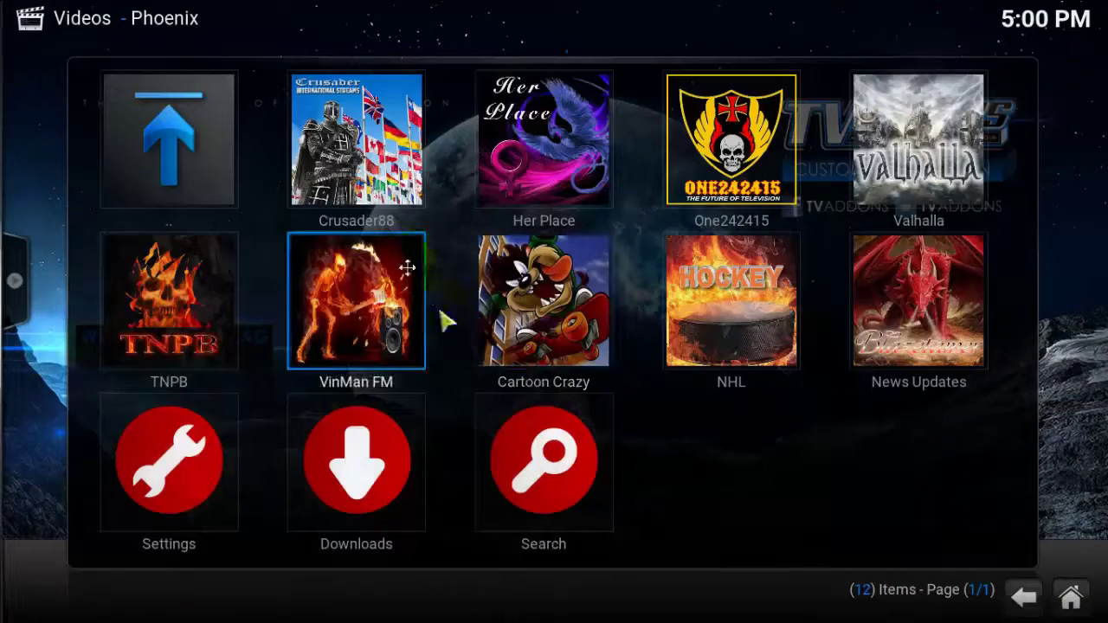
pyautogui.click(160, 130)
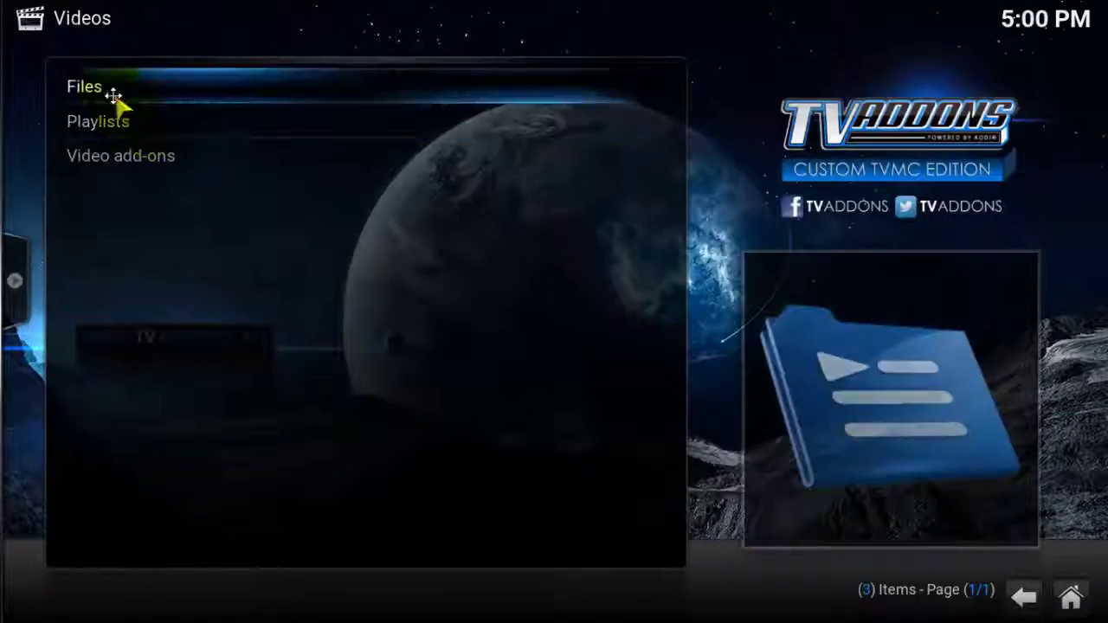
pyautogui.click(171, 160)
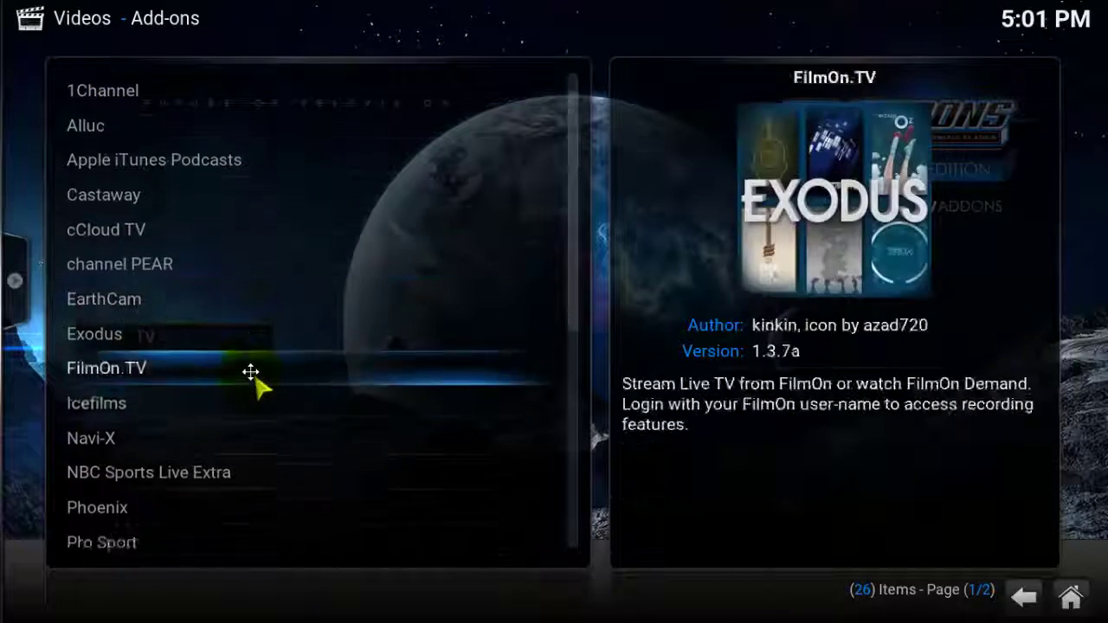
# - Look through the video add-ons, open Pro Sport and list its NHL games
pyautogui.scroll(1, 252, 372)
pyautogui.scroll(-6, 251, 372)
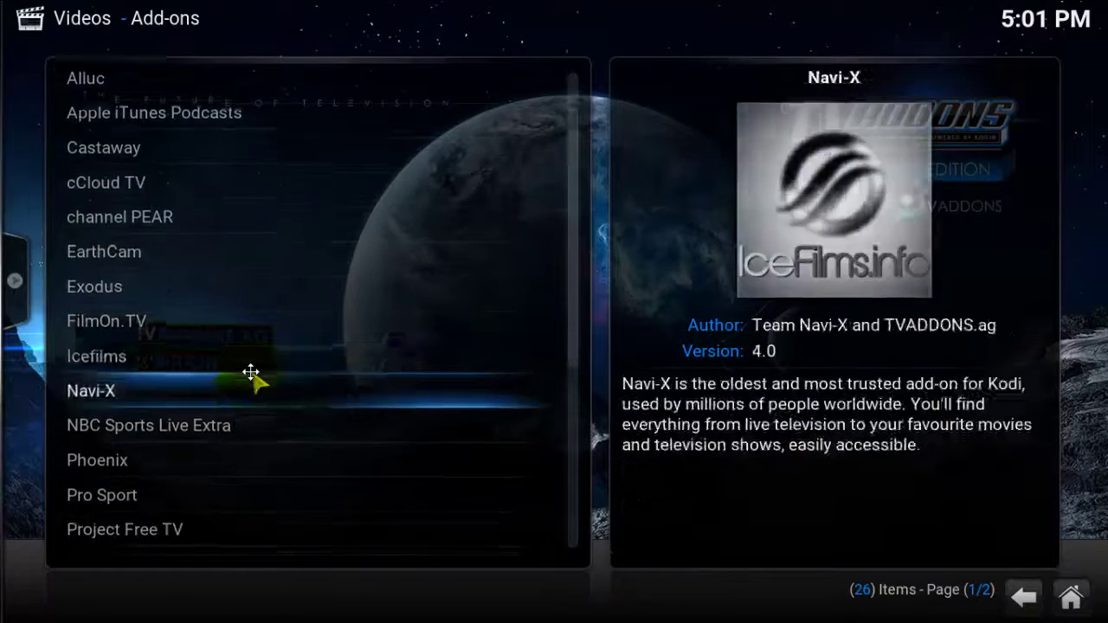
pyautogui.scroll(6, 251, 373)
pyautogui.scroll(-15, 257, 451)
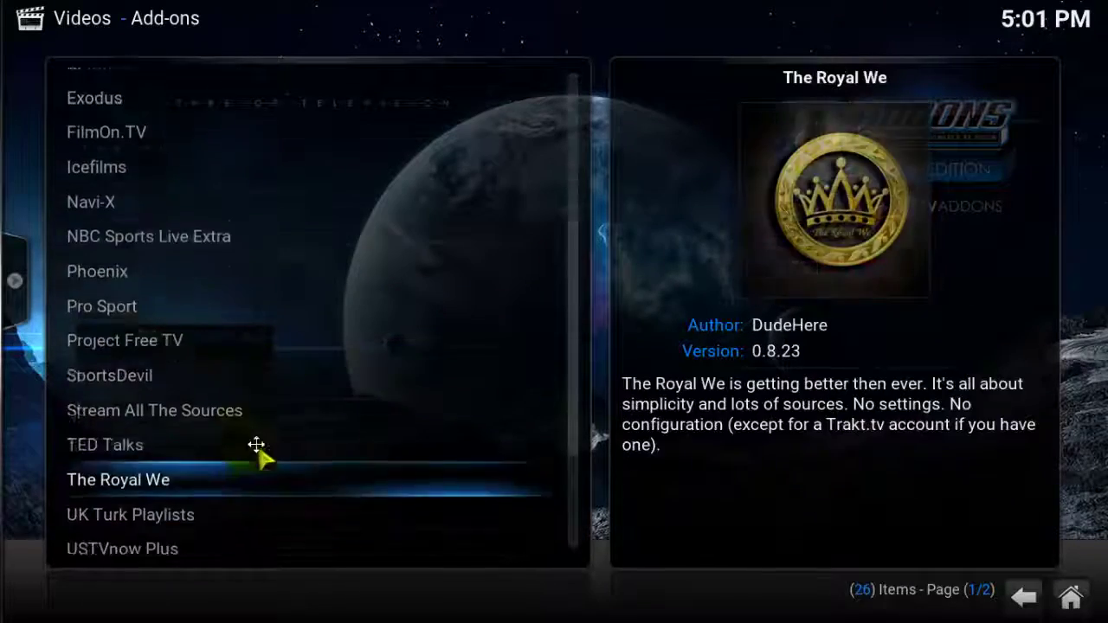
pyautogui.scroll(2, 257, 440)
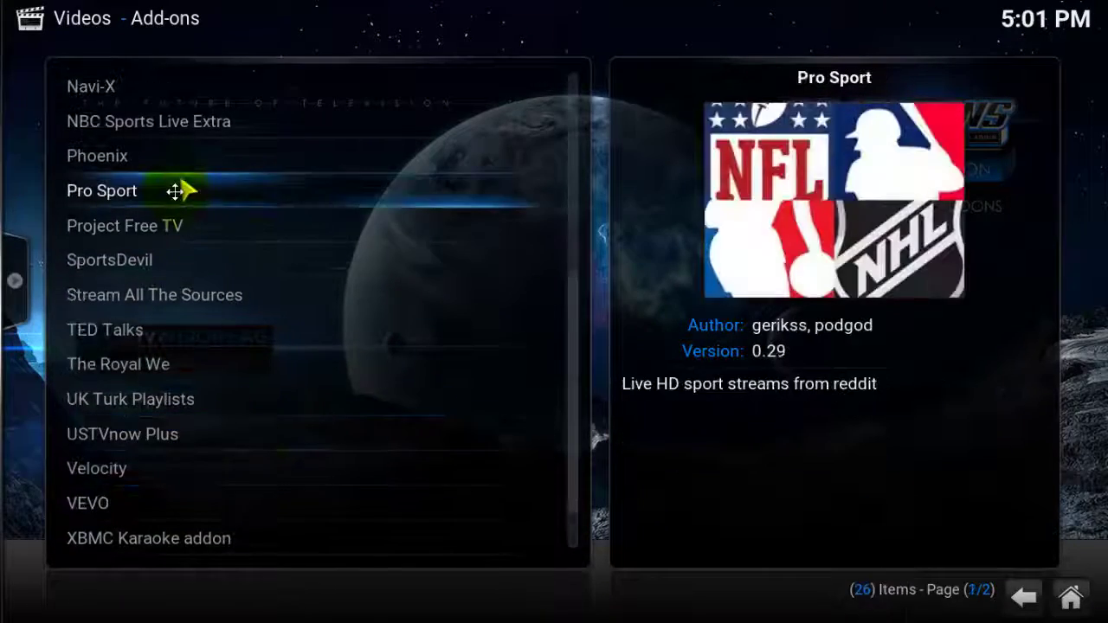
pyautogui.click(240, 200)
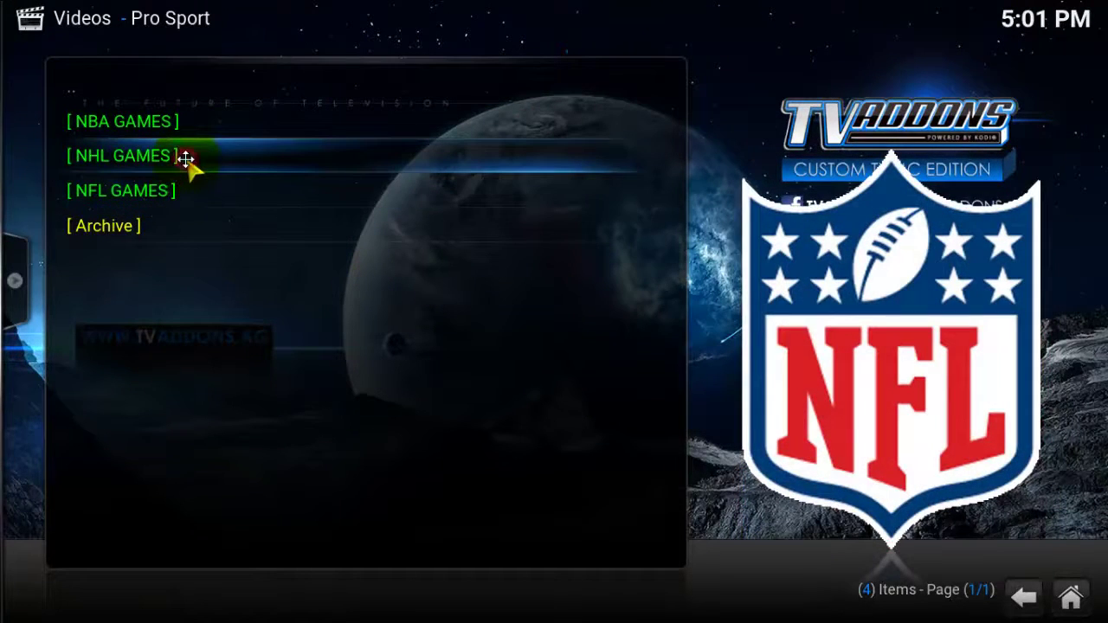
pyautogui.click(185, 159)
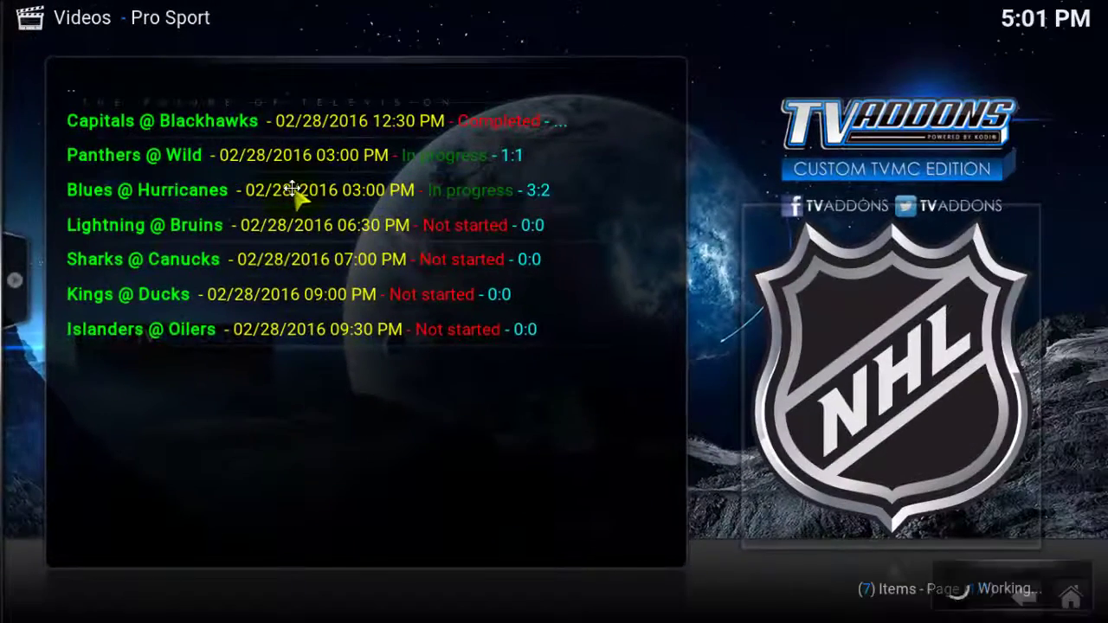
# - Play the Youtube.com stream of the Blues @ Hurricanes game, declining the YouTube setup wizard
pyautogui.click(372, 307)
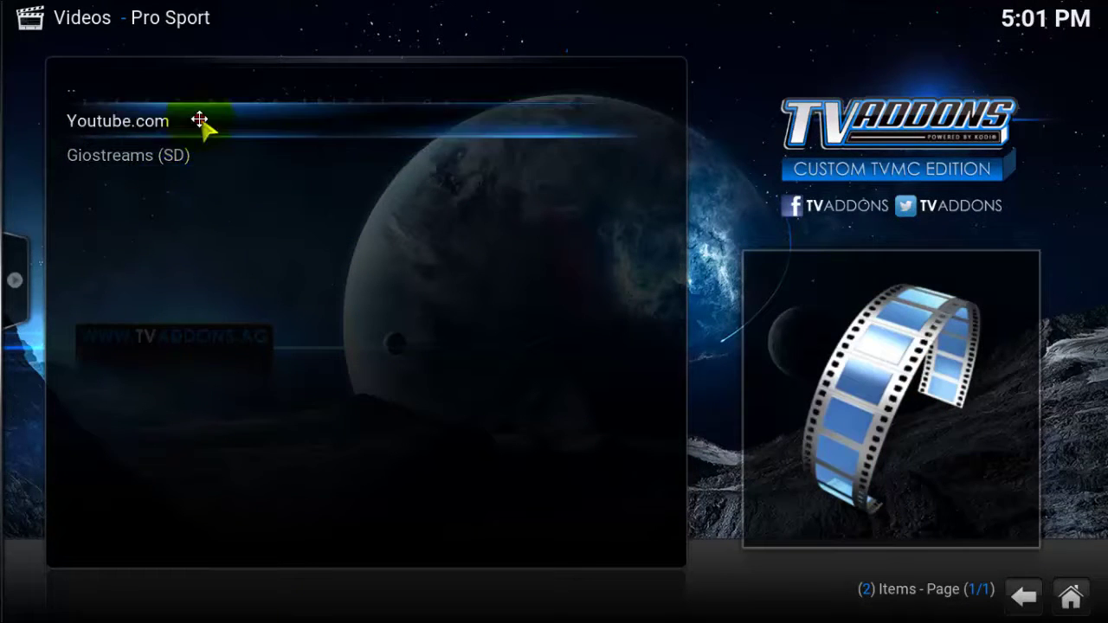
pyautogui.click(199, 119)
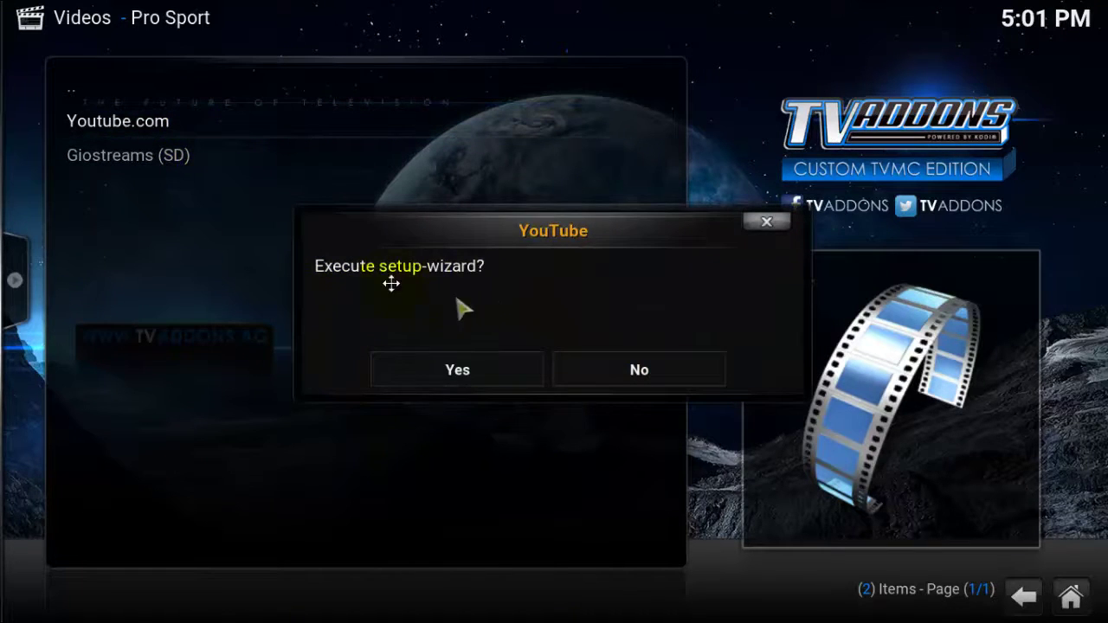
pyautogui.click(646, 374)
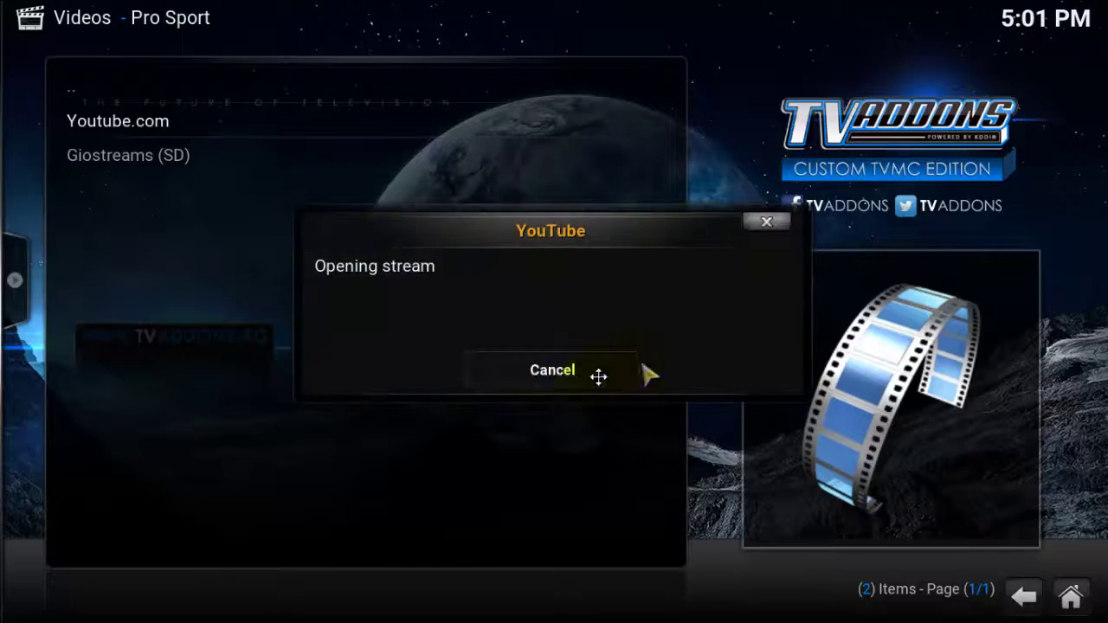
pyautogui.click(532, 371)
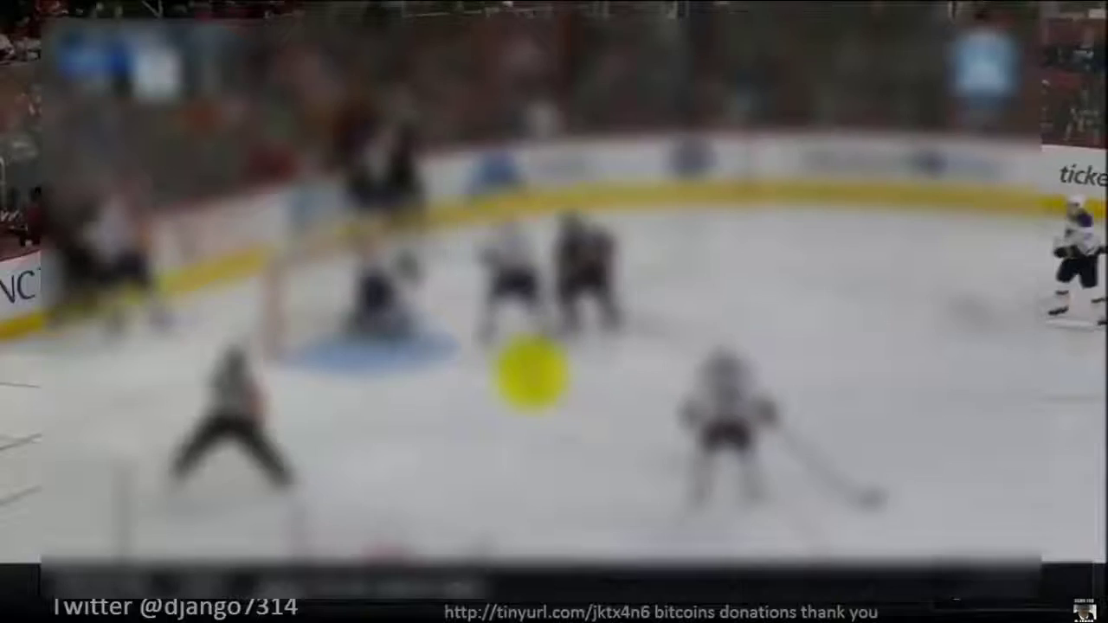
# - Stop the hockey stream and go back out of Pro Sport to the video add-ons list
pyautogui.moveTo(303, 597)
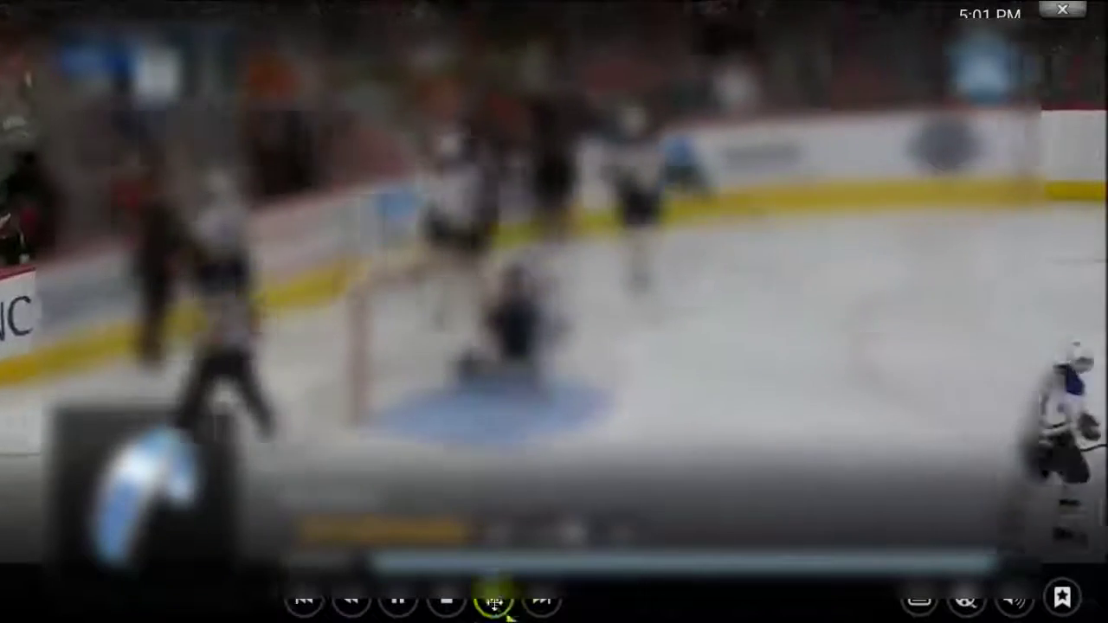
pyautogui.click(447, 589)
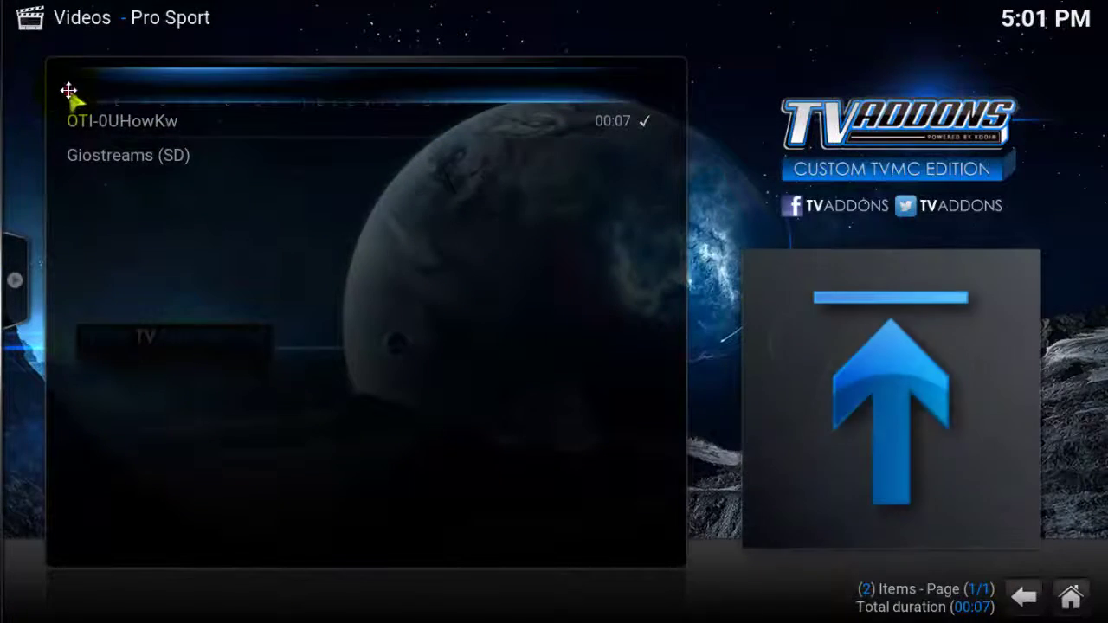
pyautogui.click(68, 90)
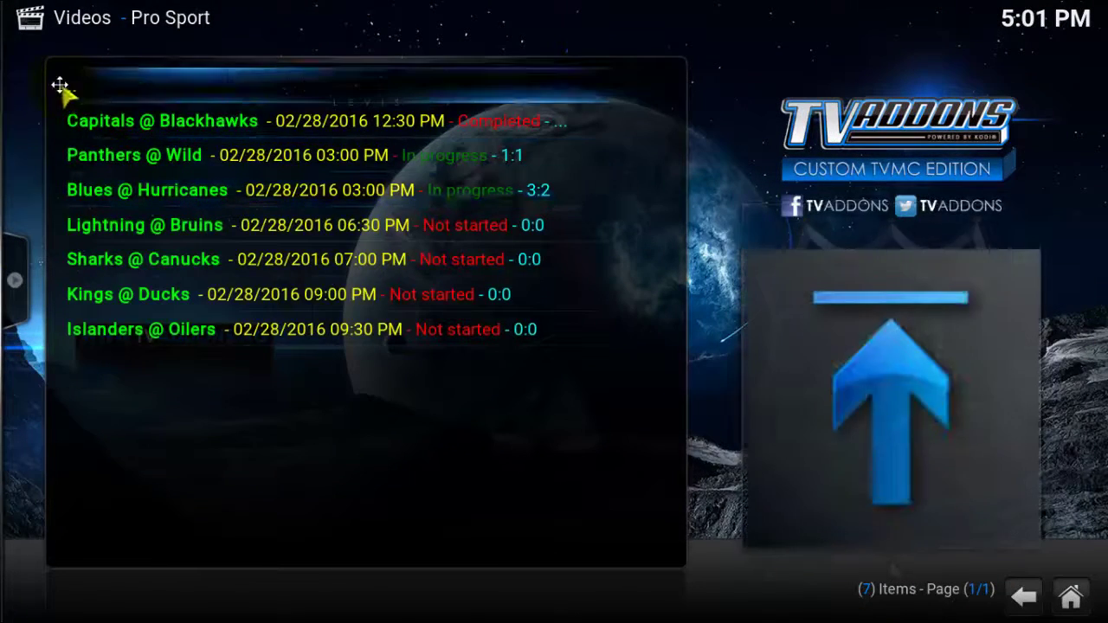
pyautogui.click(71, 88)
pyautogui.click(71, 88)
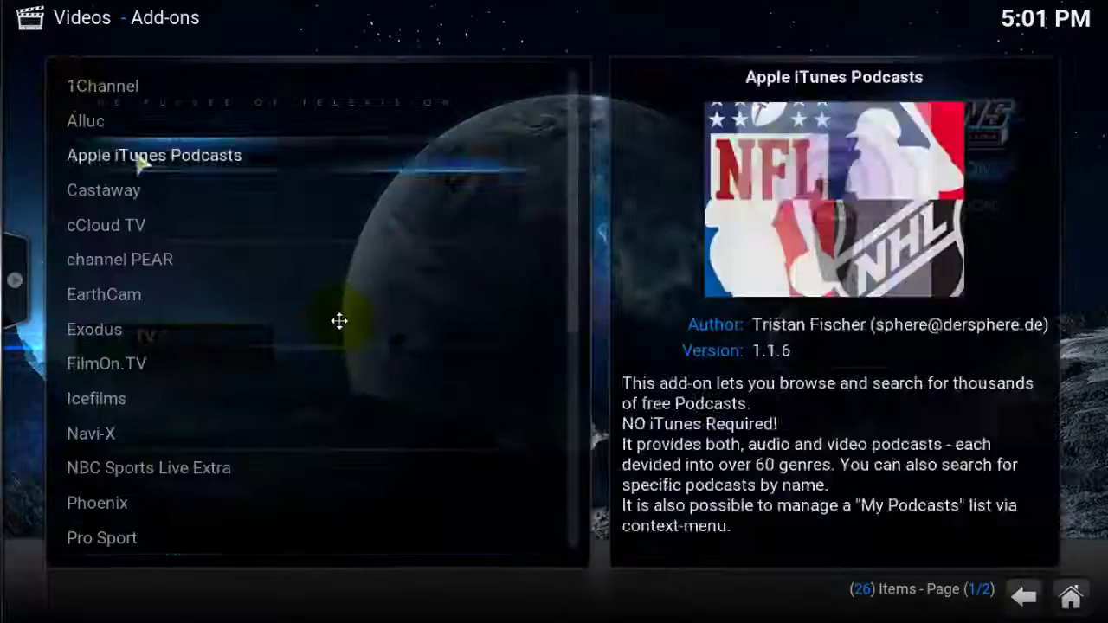
# - Open the FilmOn.TV add-on and list the channels in its UK LIVE TV category
pyautogui.scroll(-5, 336, 458)
pyautogui.scroll(-2, 320, 485)
pyautogui.scroll(3, 260, 507)
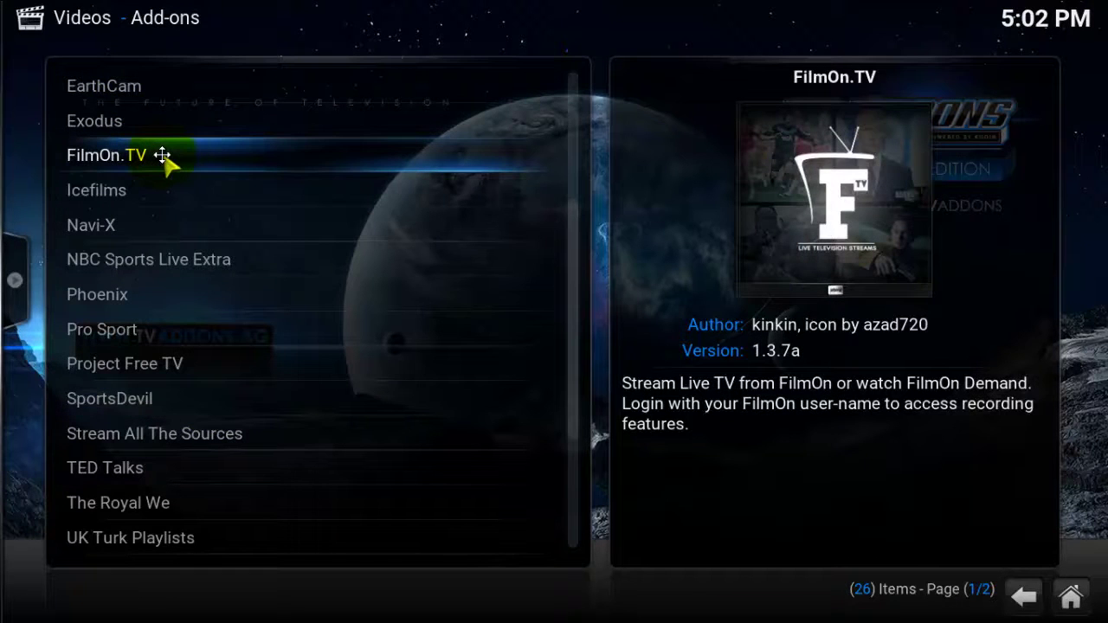
pyautogui.click(162, 155)
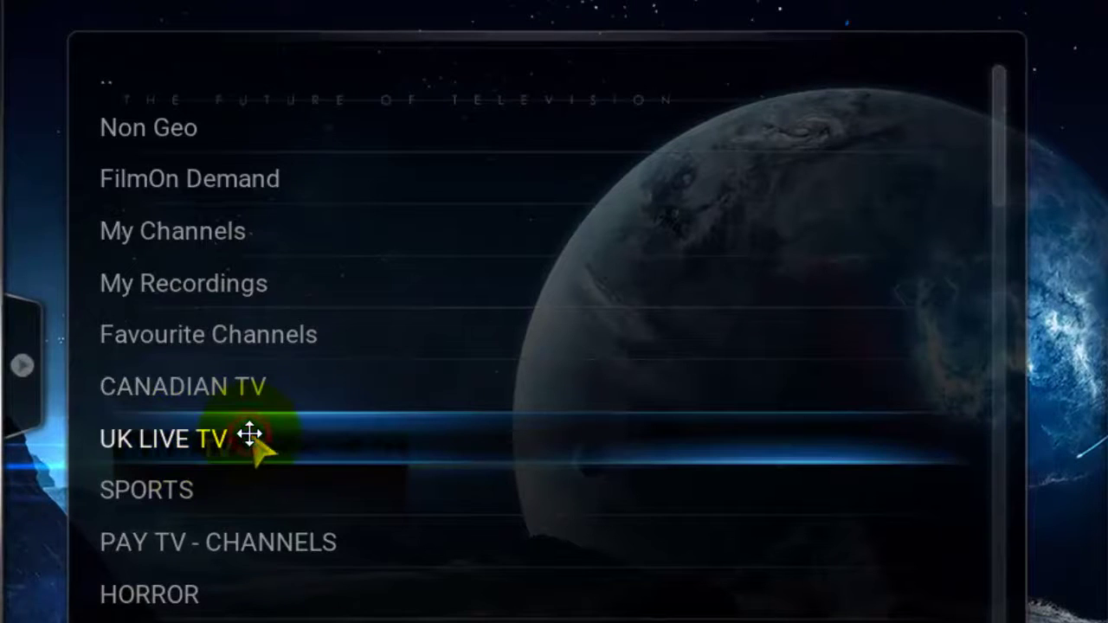
pyautogui.click(249, 435)
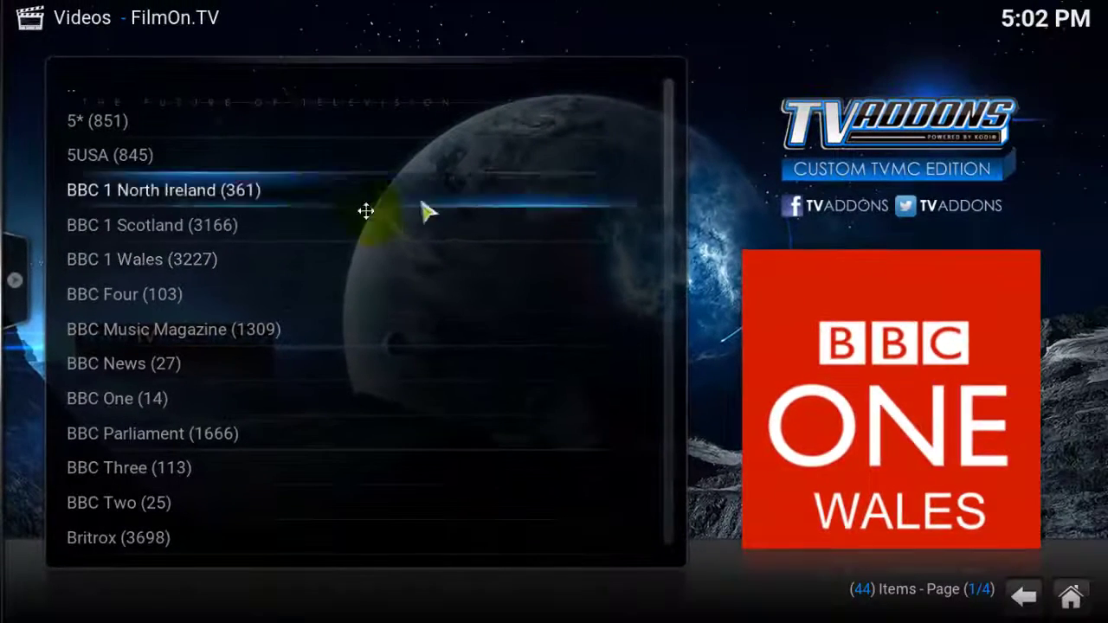
# - Play the BBC 1 Wales live channel and stop it
pyautogui.click(238, 263)
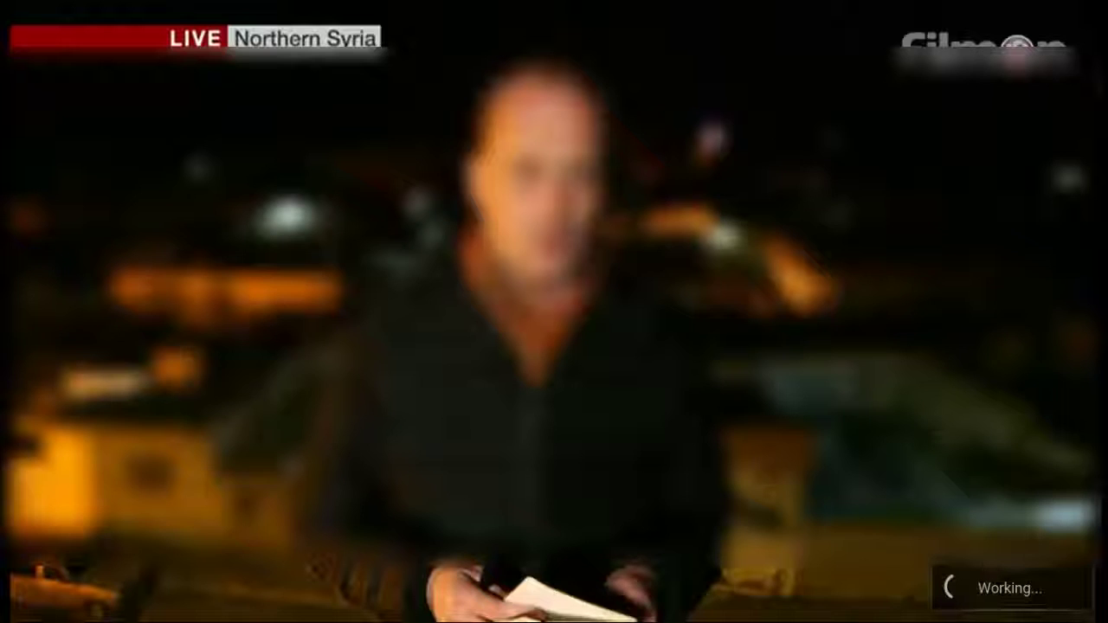
pyautogui.moveTo(518, 600)
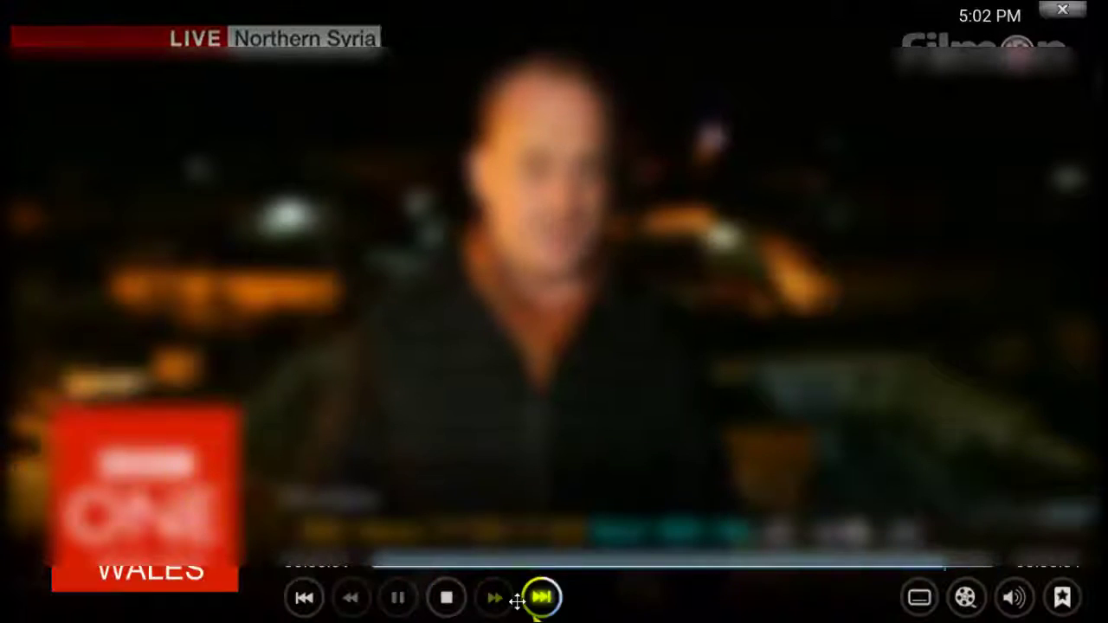
pyautogui.click(445, 598)
# - Look through the UK LIVE TV channels and return to the FilmOn.TV categories
pyautogui.scroll(-13, 667, 173)
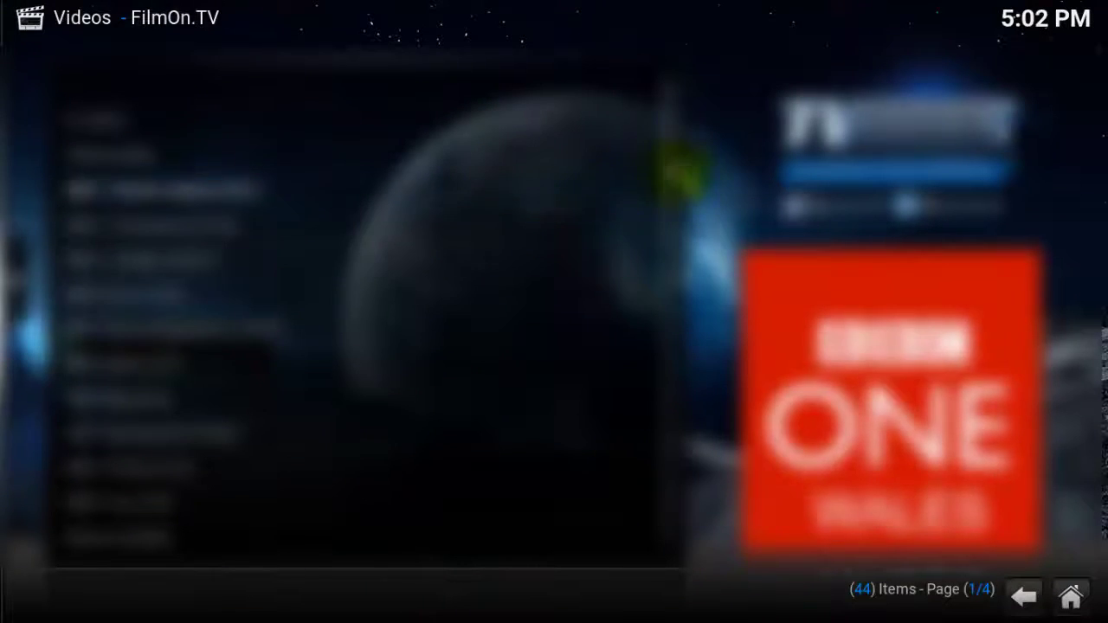
pyautogui.scroll(-1, 684, 299)
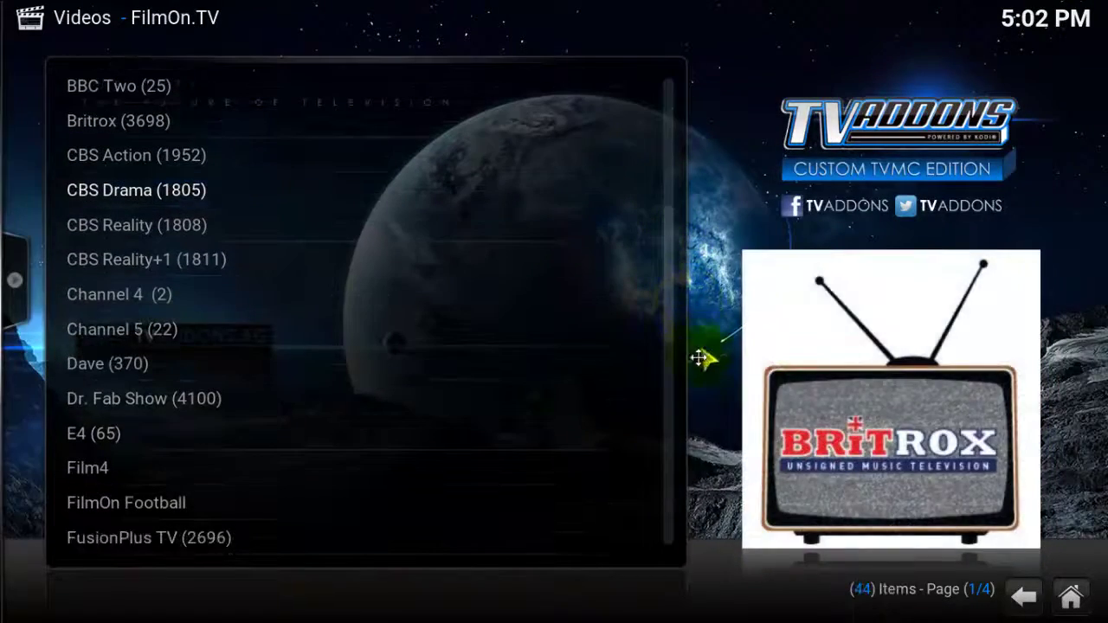
pyautogui.moveTo(665, 307); pyautogui.dragTo(230, 36)
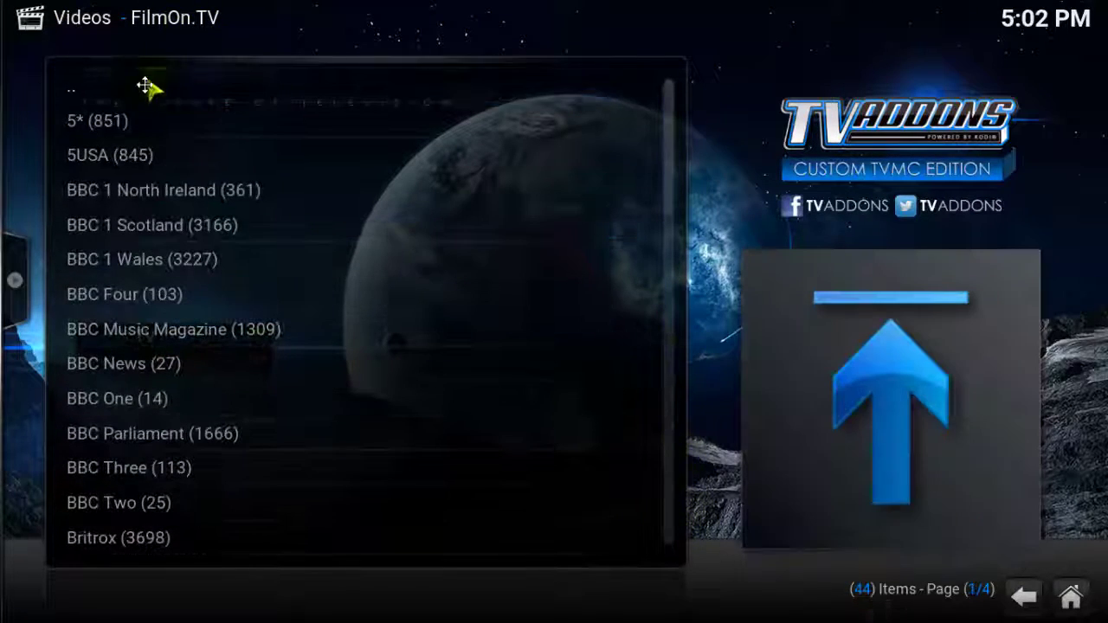
pyautogui.click(144, 86)
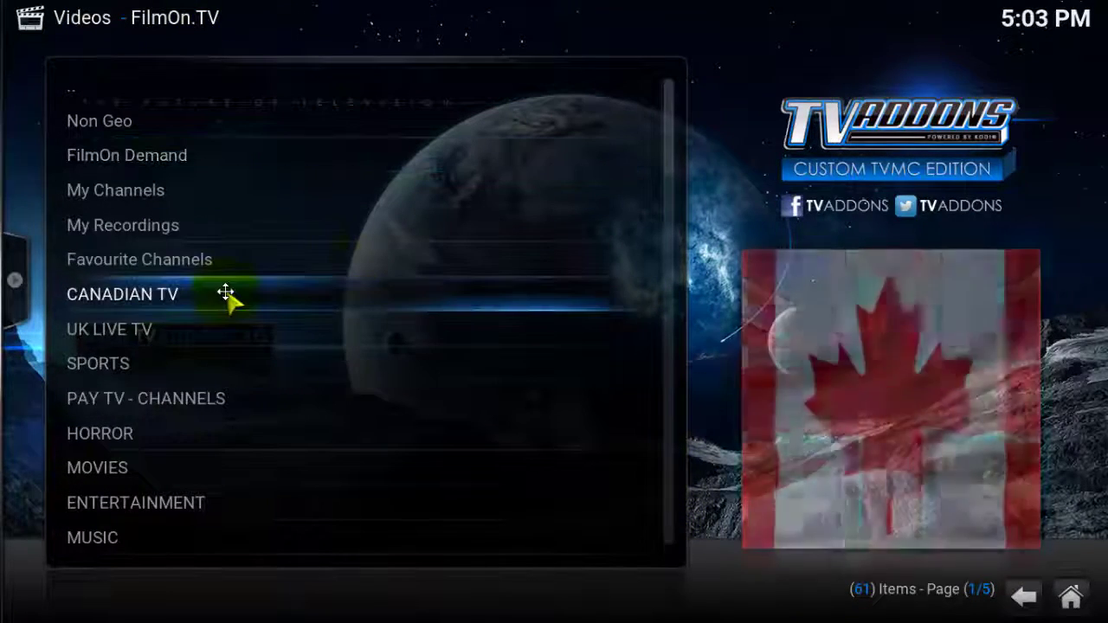
# - View the CANADIAN TV channels, look over the other FilmOn.TV categories and return to the video add-ons list
pyautogui.click(222, 292)
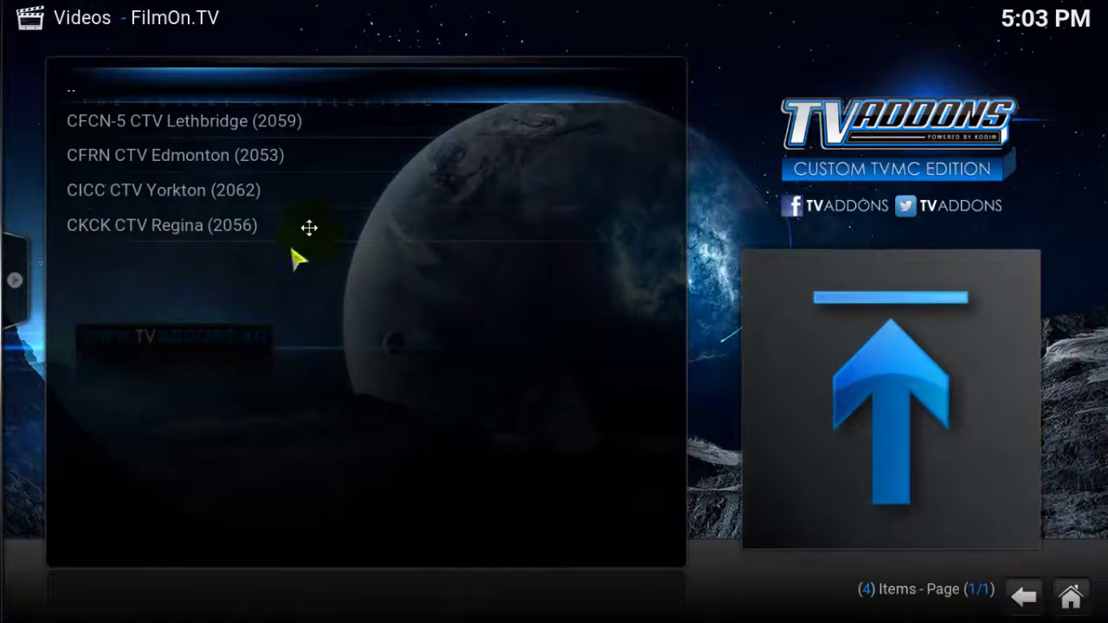
pyautogui.click(80, 91)
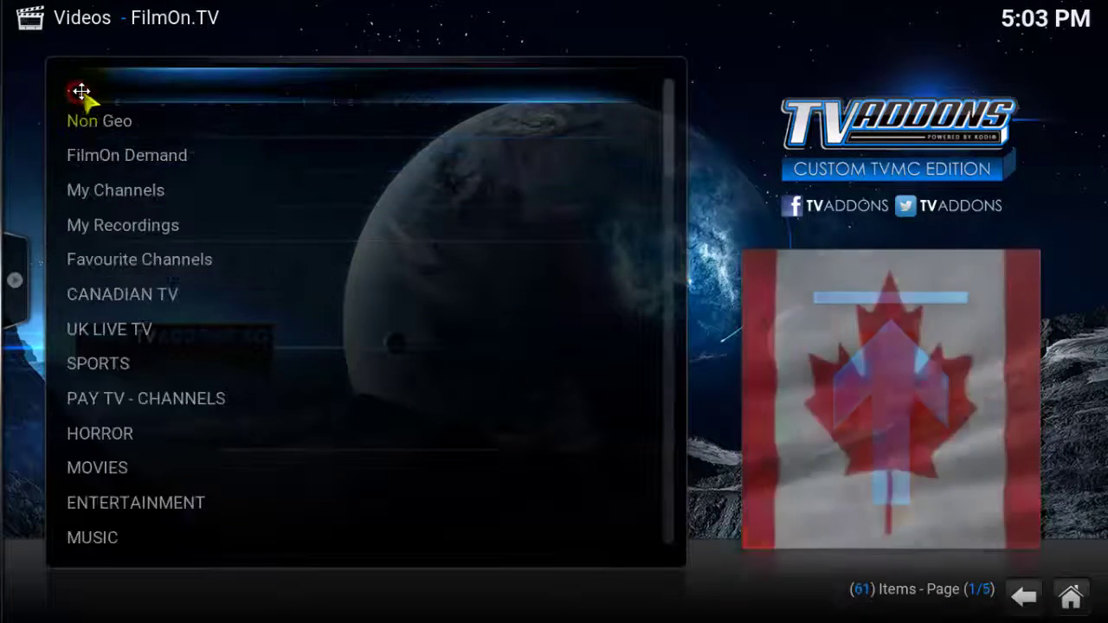
pyautogui.scroll(-2, 347, 364)
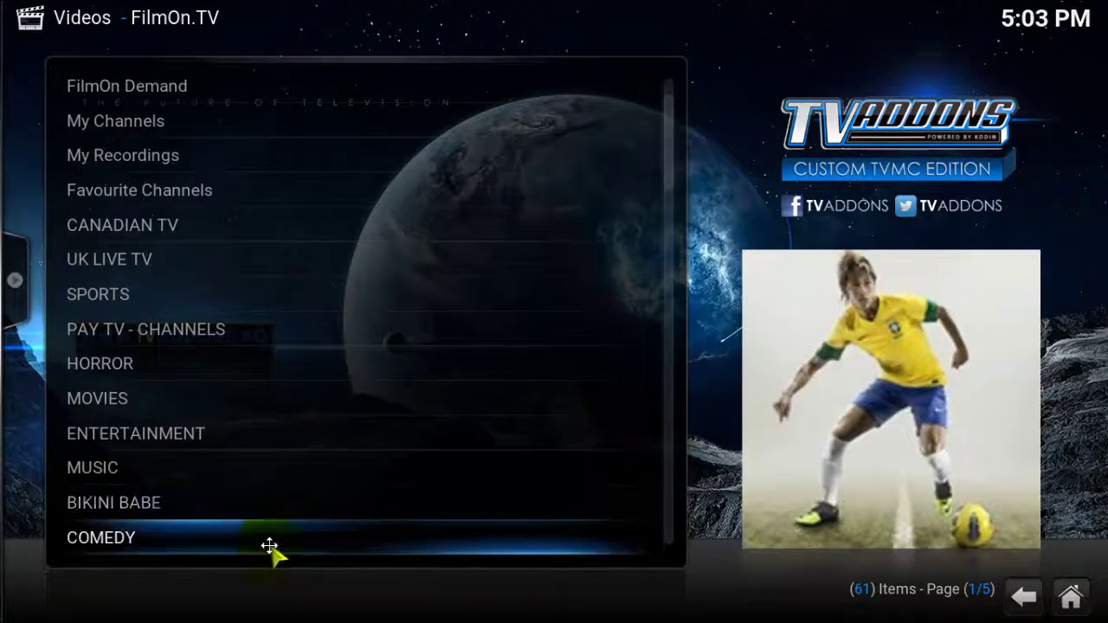
pyautogui.scroll(2, 286, 458)
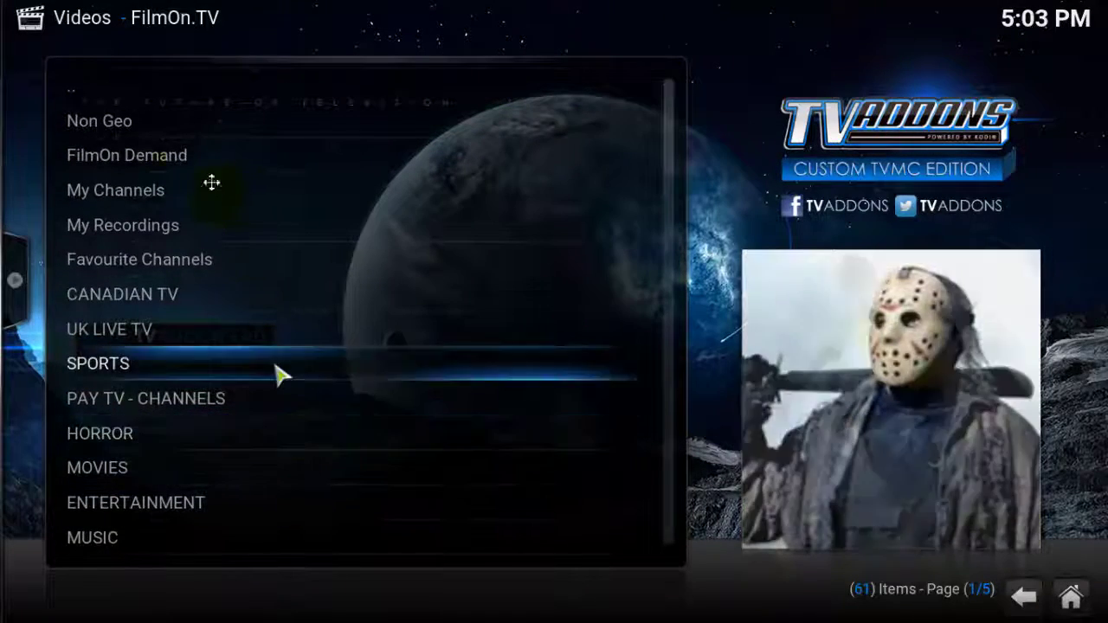
pyautogui.click(189, 95)
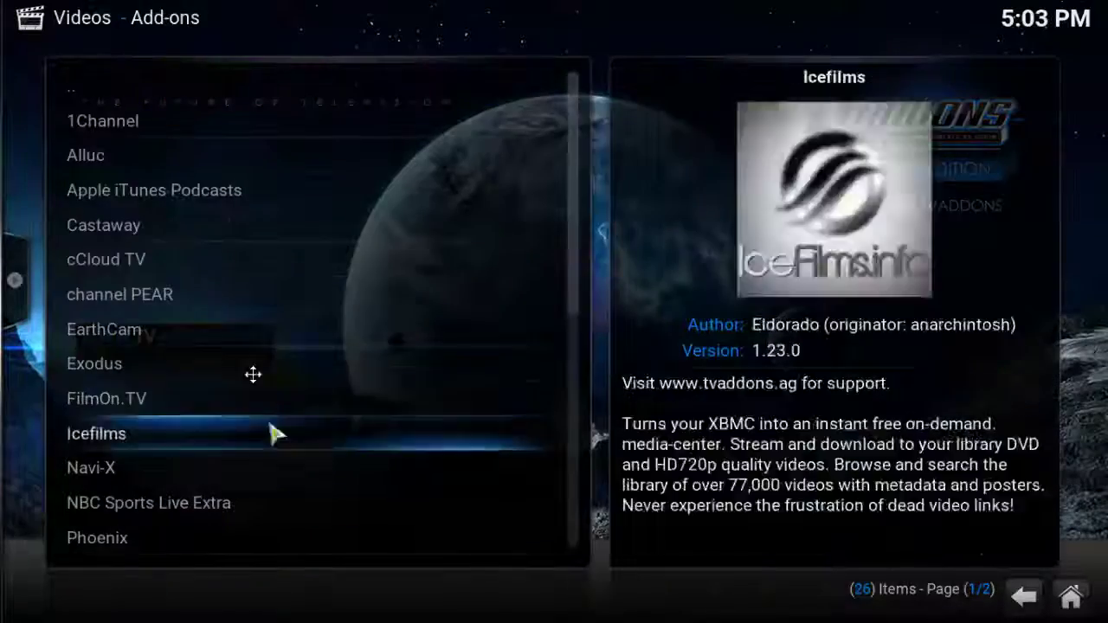
# - Look over the video add-ons once more and return to the top level of the Videos section
pyautogui.scroll(-5, 277, 489)
pyautogui.scroll(5, 278, 468)
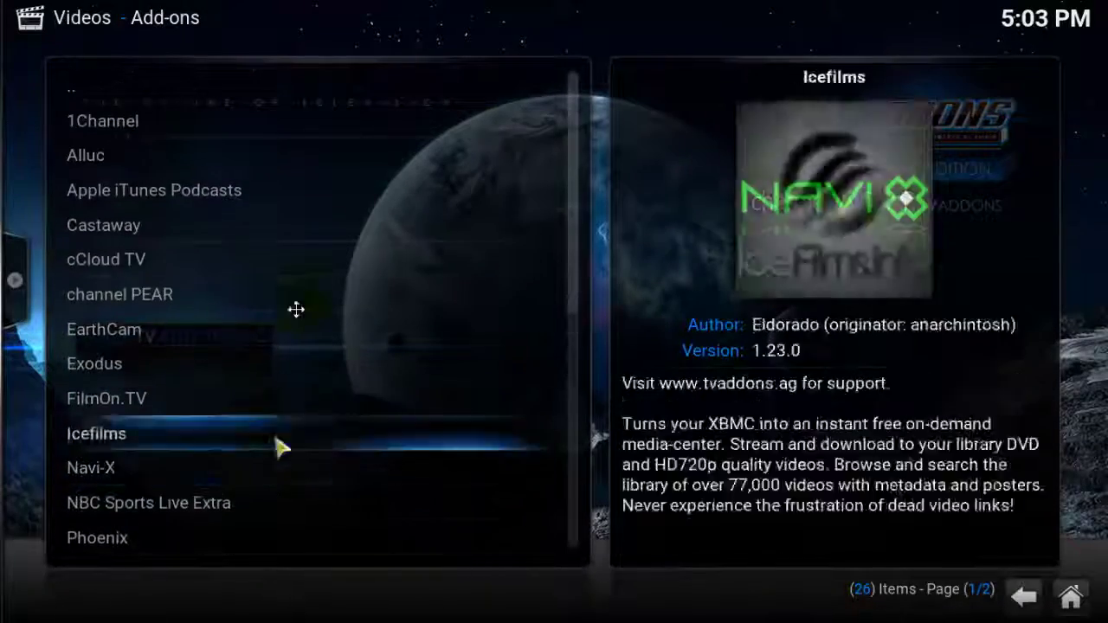
pyautogui.click(79, 93)
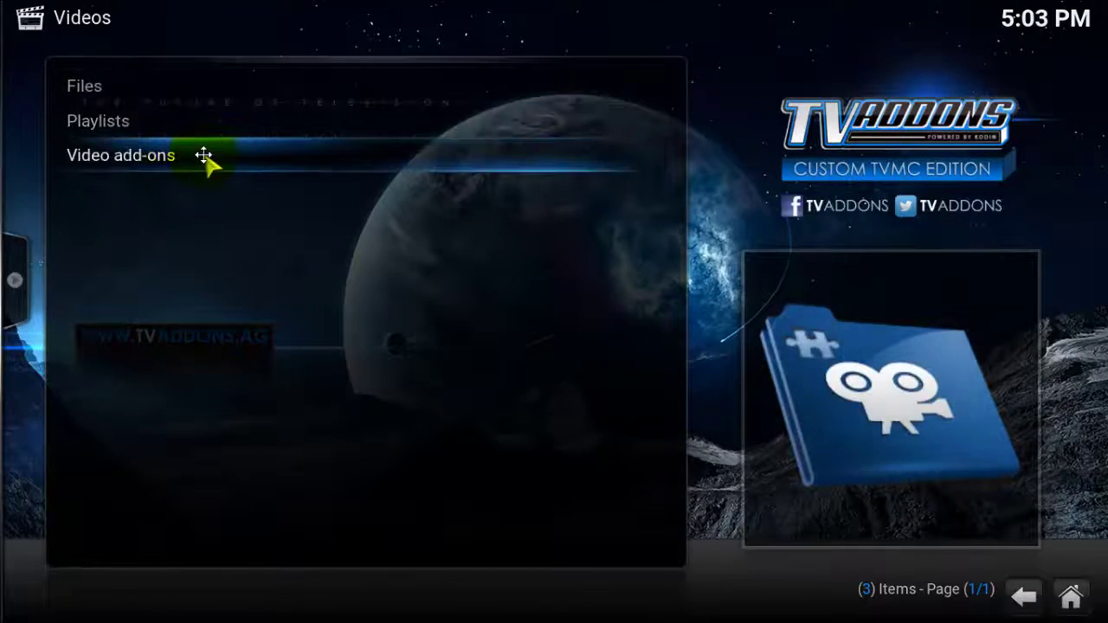
# - Open the catalogue of additional video add-ons available for download from the video add-ons list
pyautogui.click(204, 155)
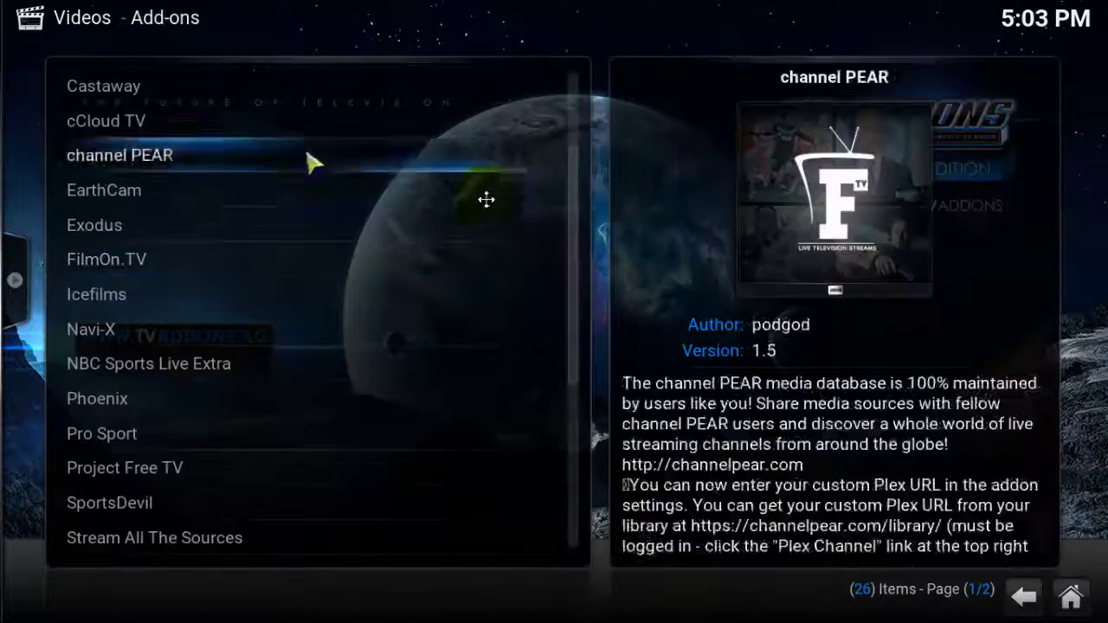
pyautogui.scroll(-9, 493, 344)
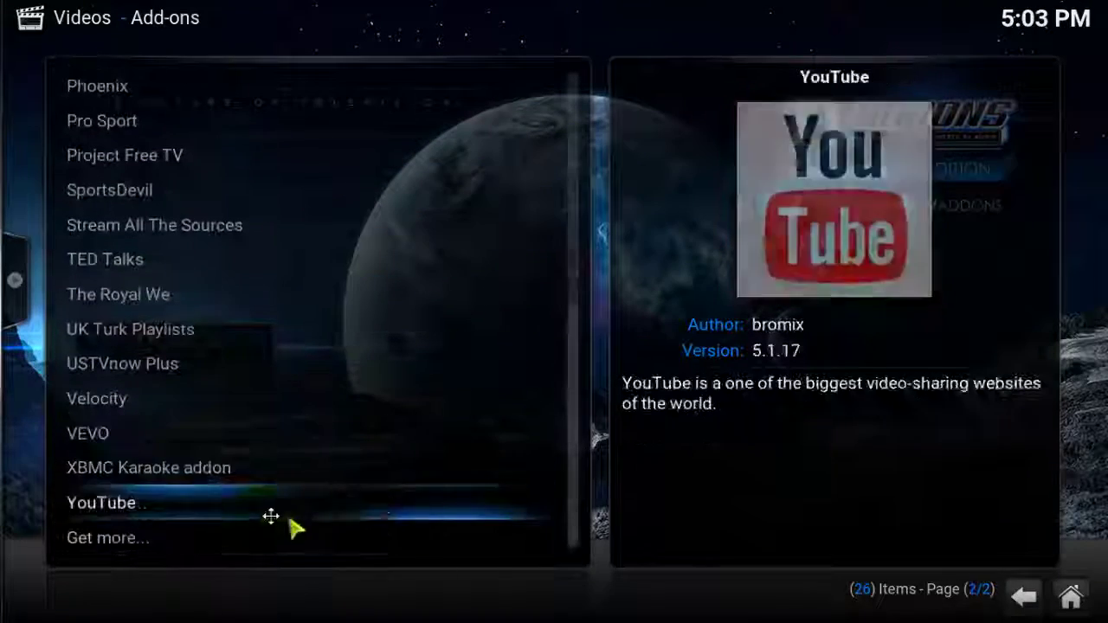
pyautogui.click(265, 534)
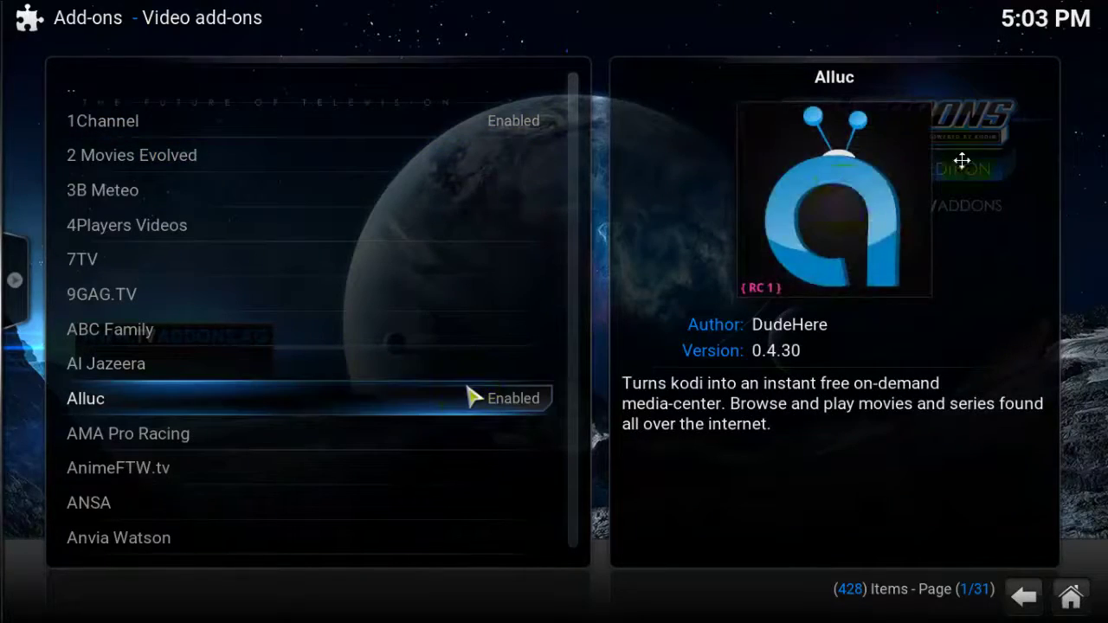
# - Install the Canadian Broadcasting Corp (CBC) and Canada On Demand* add-ons from the catalogue
pyautogui.scroll(-7, 299, 333)
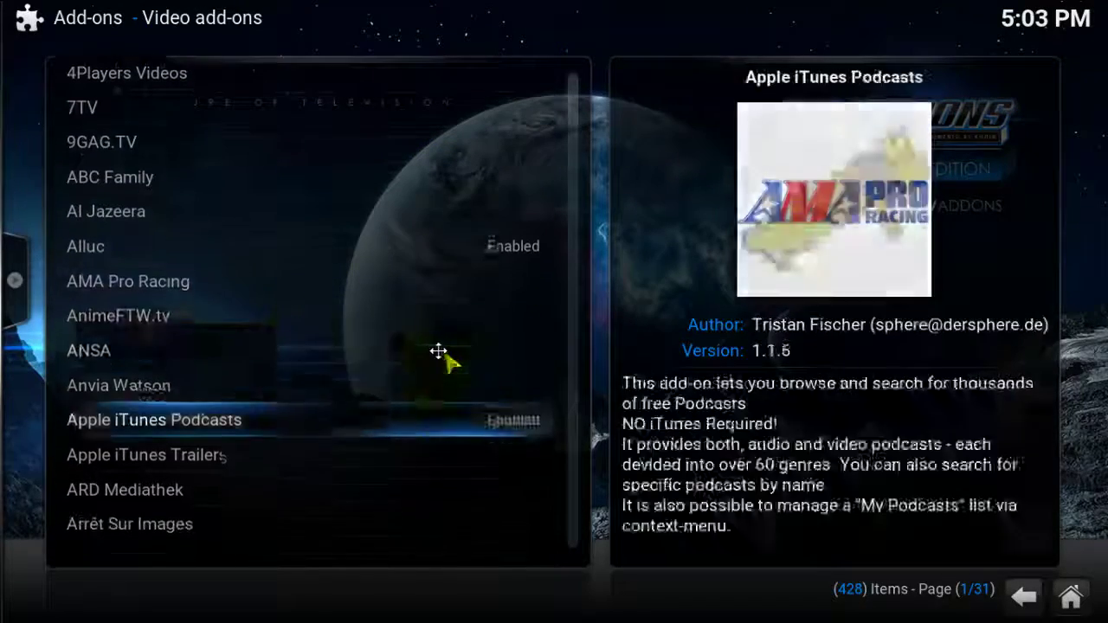
pyautogui.scroll(-13, 439, 350)
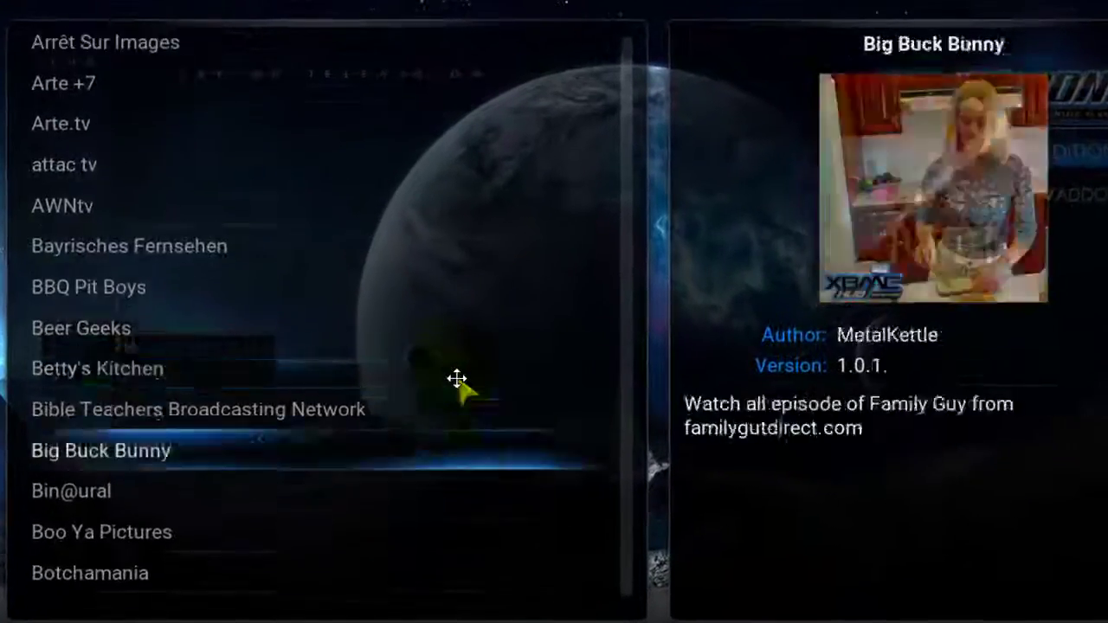
pyautogui.scroll(-8, 457, 379)
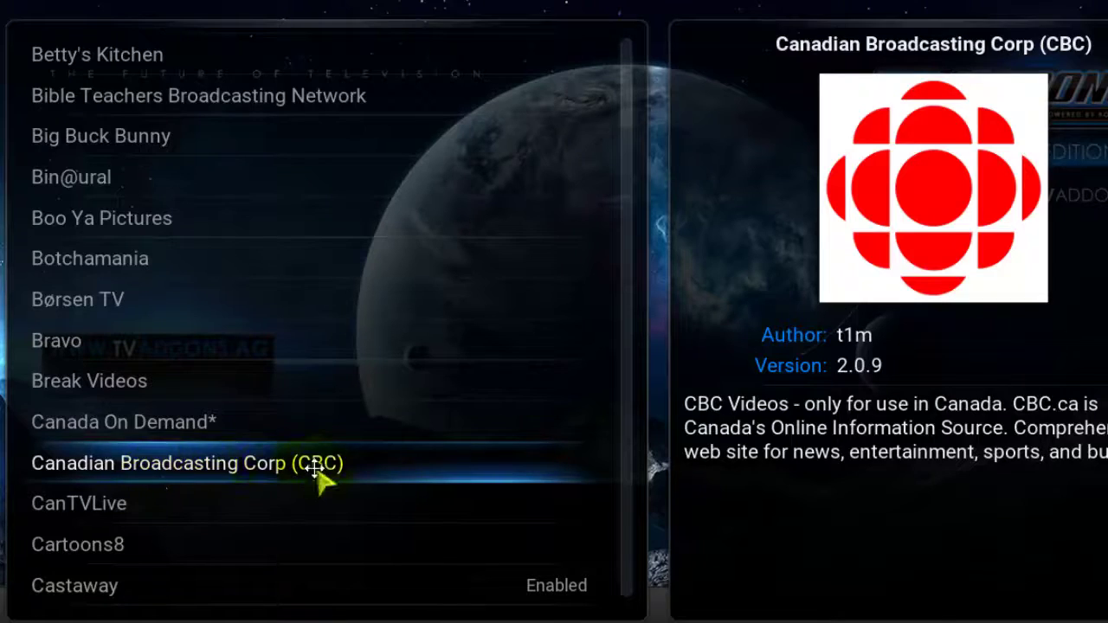
pyautogui.click(473, 461)
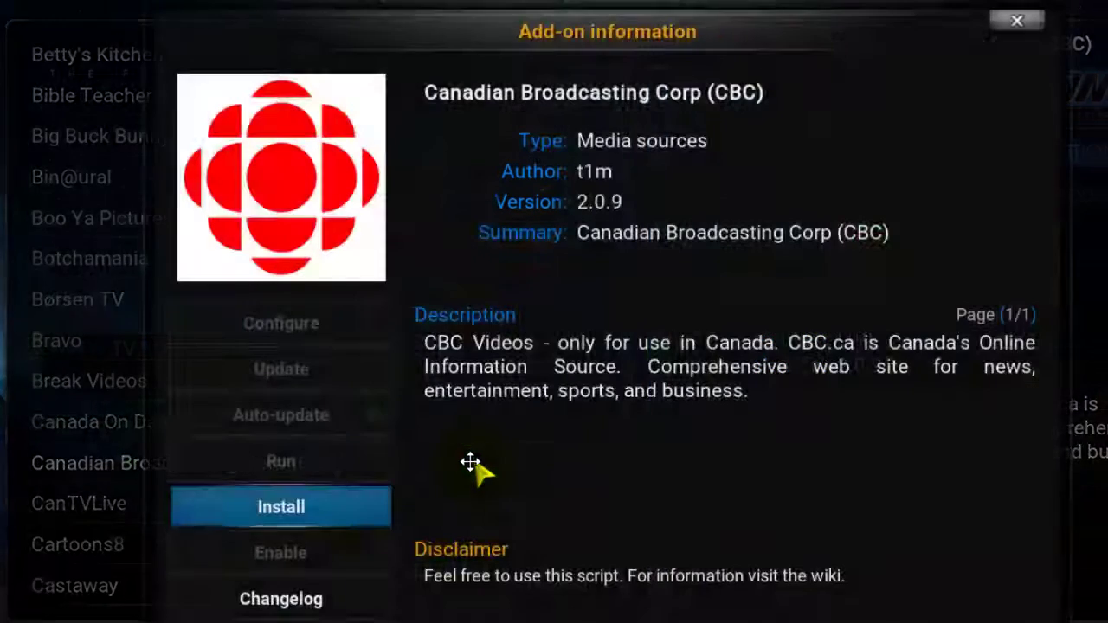
pyautogui.click(270, 506)
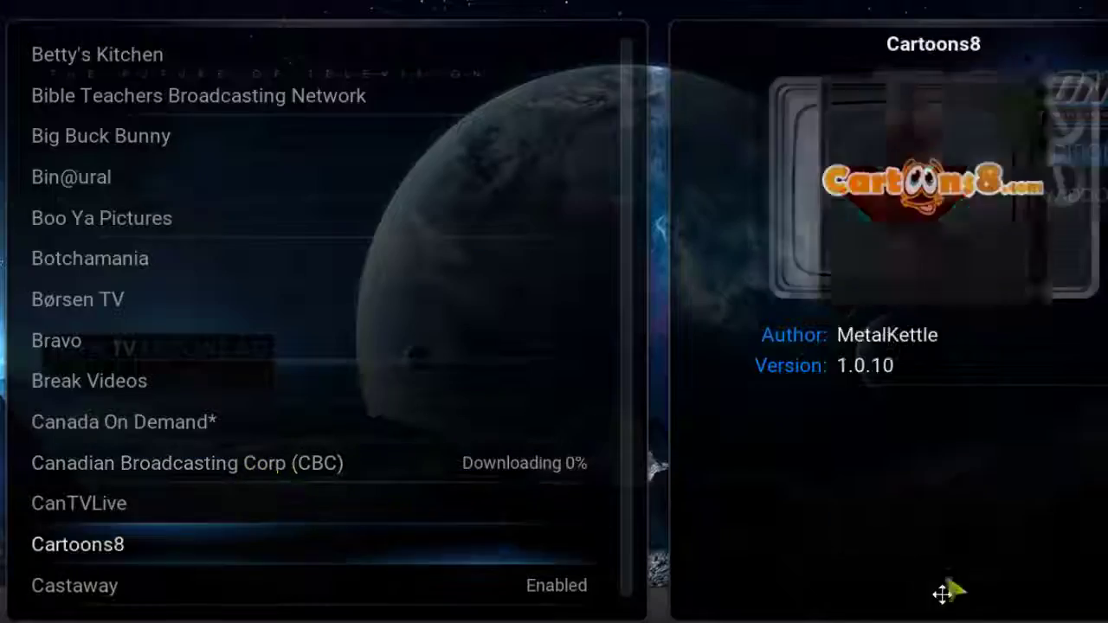
pyautogui.click(381, 431)
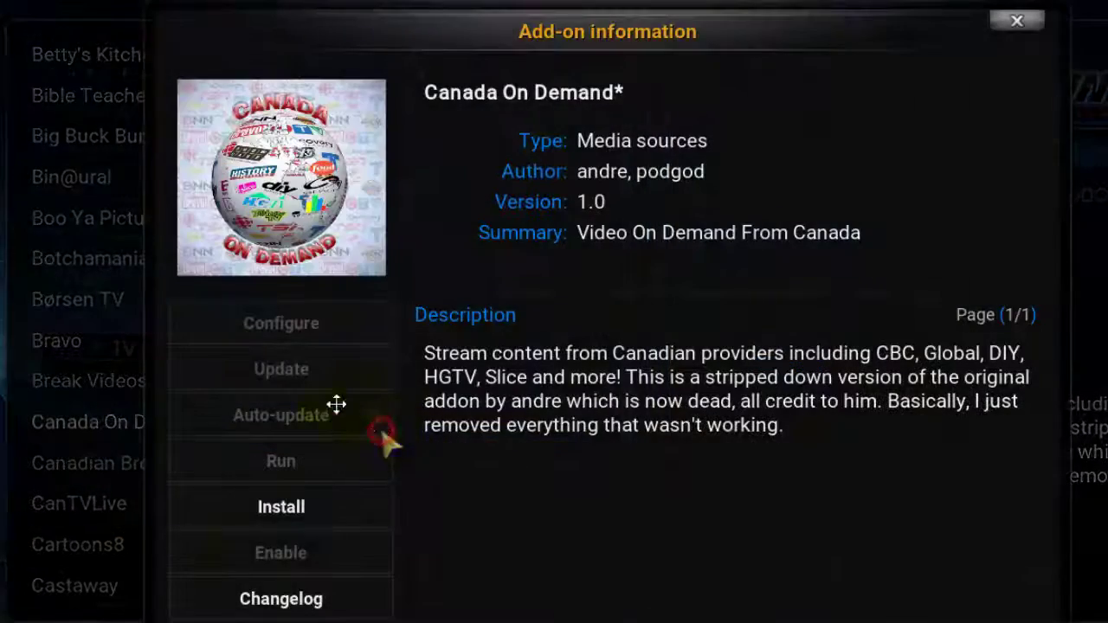
pyautogui.click(271, 513)
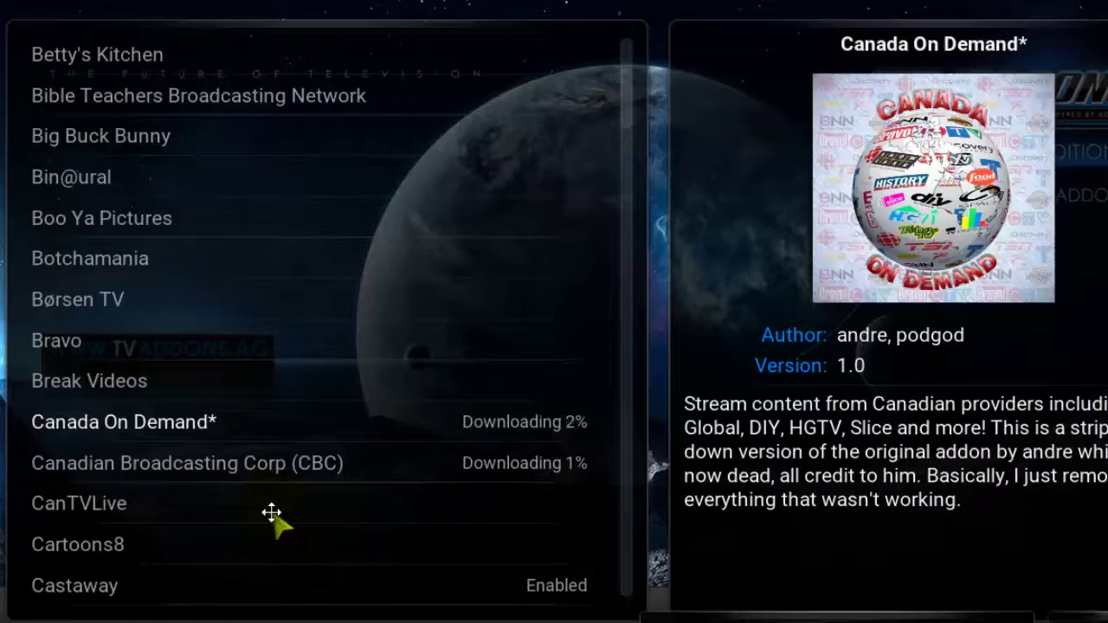
# - Open the newly installed Canadian Broadcasting Corp (CBC) add-on from its add-on information
pyautogui.scroll(-9, 589, 609)
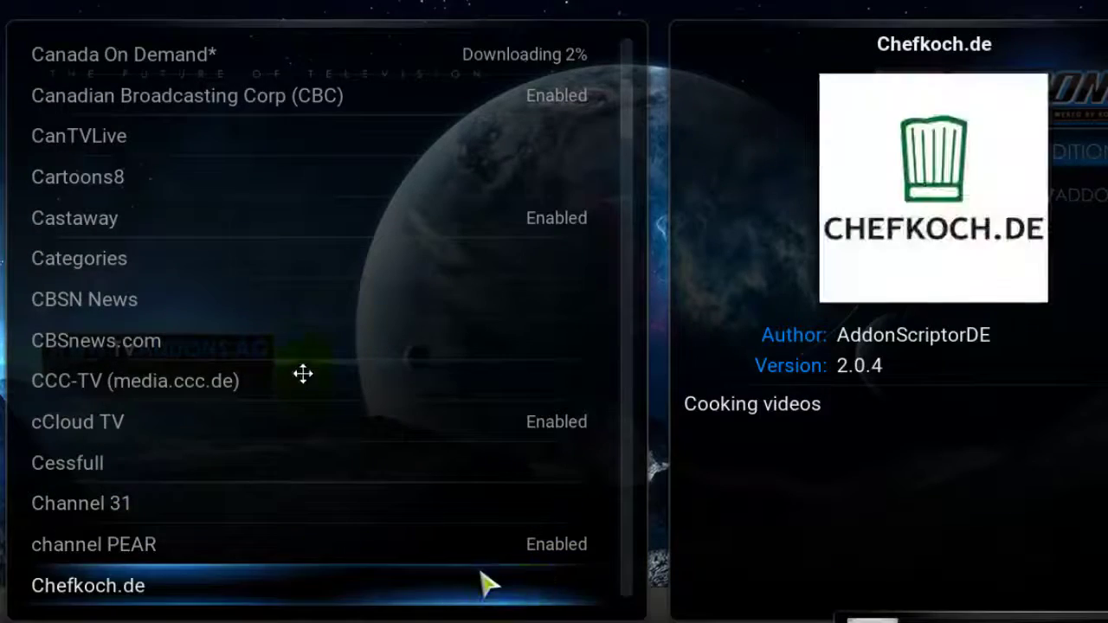
pyautogui.click(399, 97)
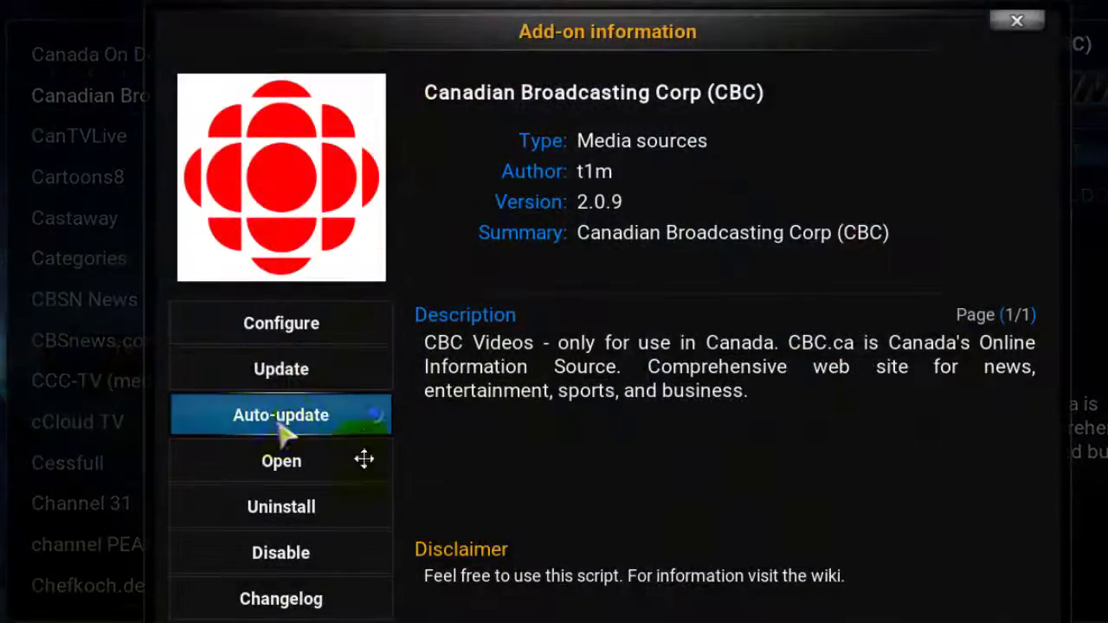
pyautogui.click(286, 463)
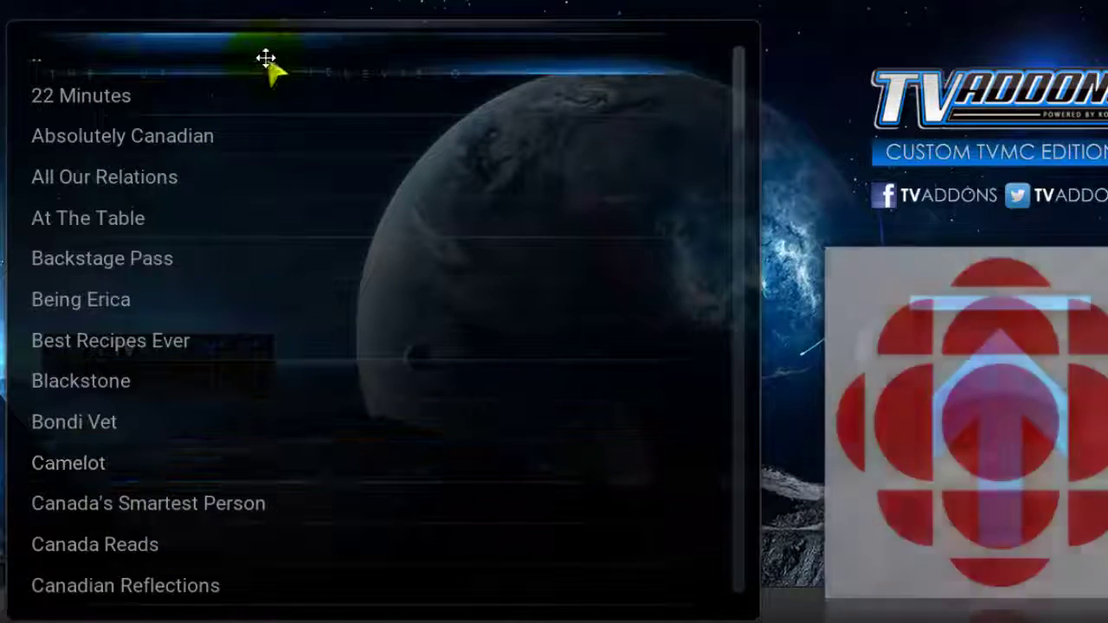
# - Find Coronation Street among the CBC shows and open its Full Episodes list
pyautogui.scroll(-3, 347, 470)
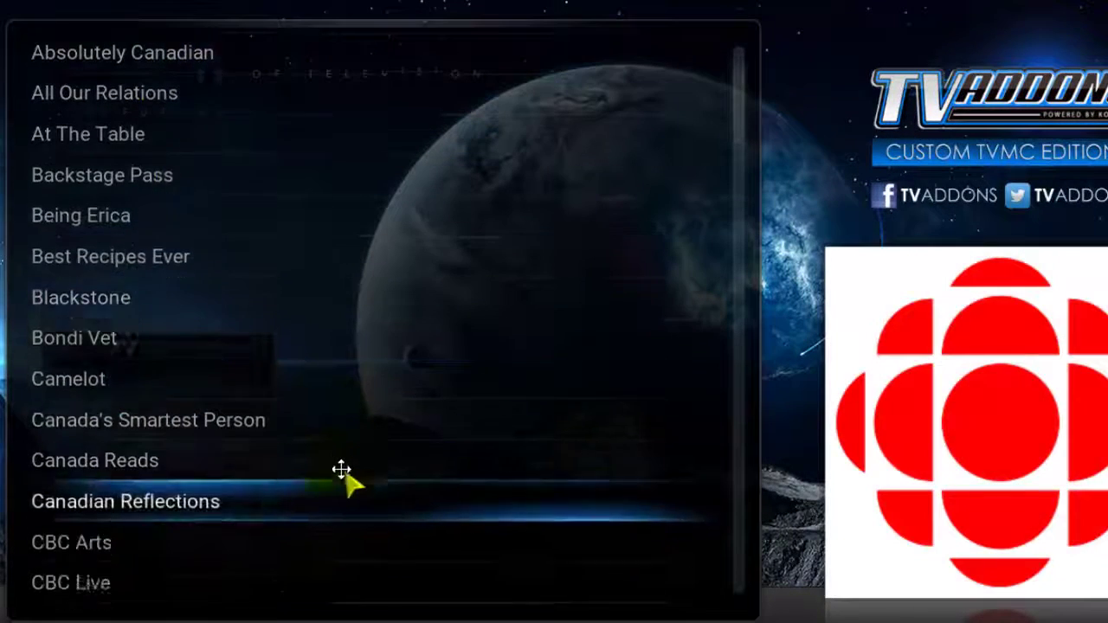
pyautogui.scroll(-4, 272, 333)
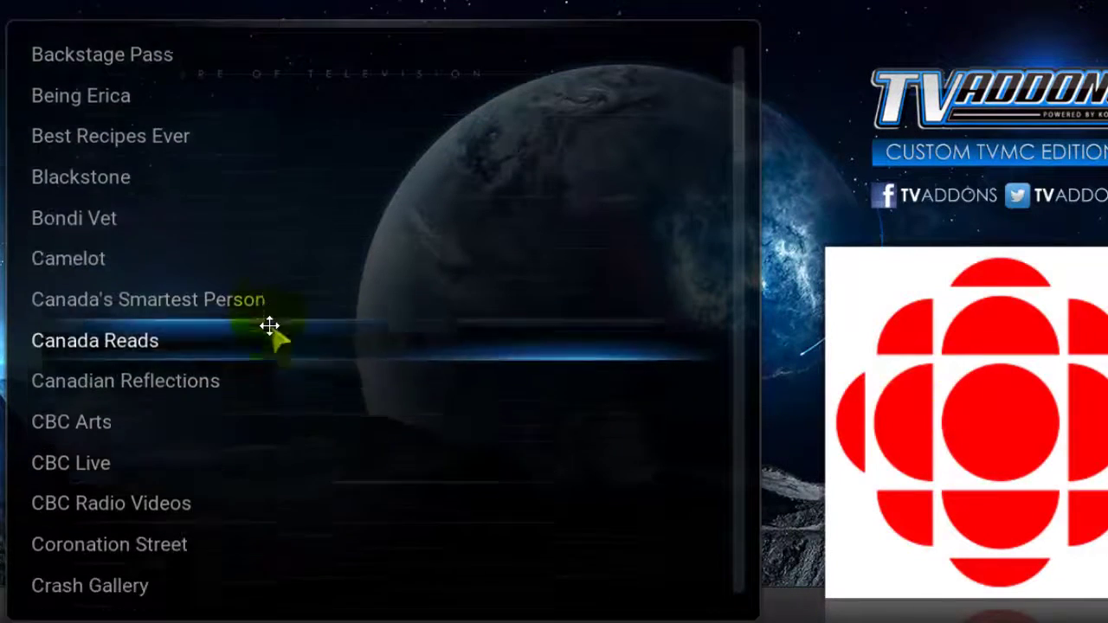
pyautogui.scroll(-3, 272, 344)
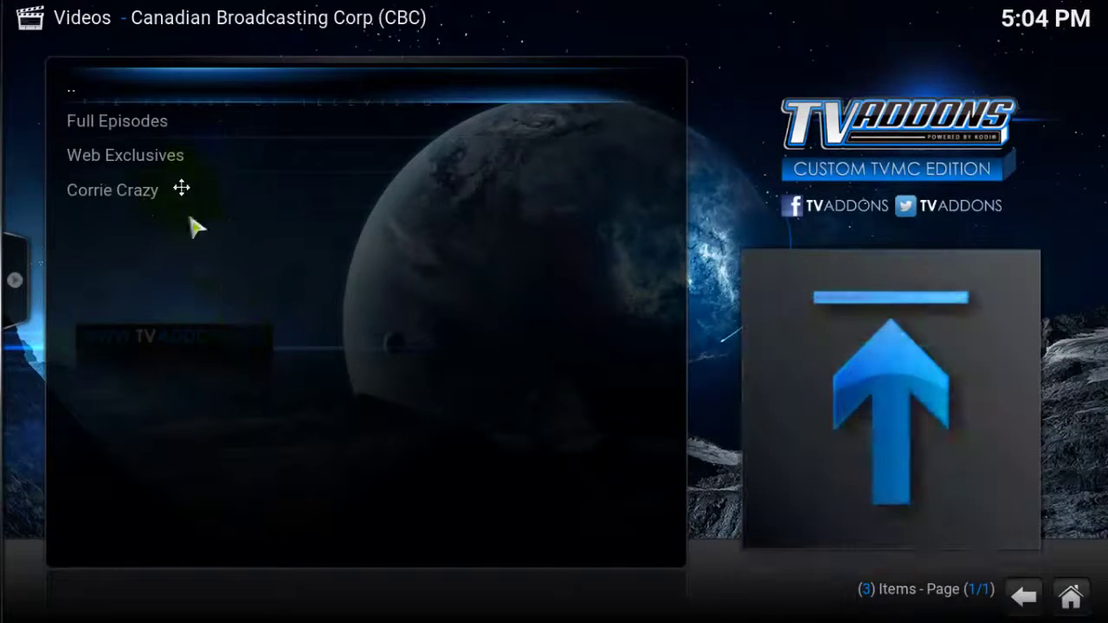
pyautogui.rightClick(191, 118)
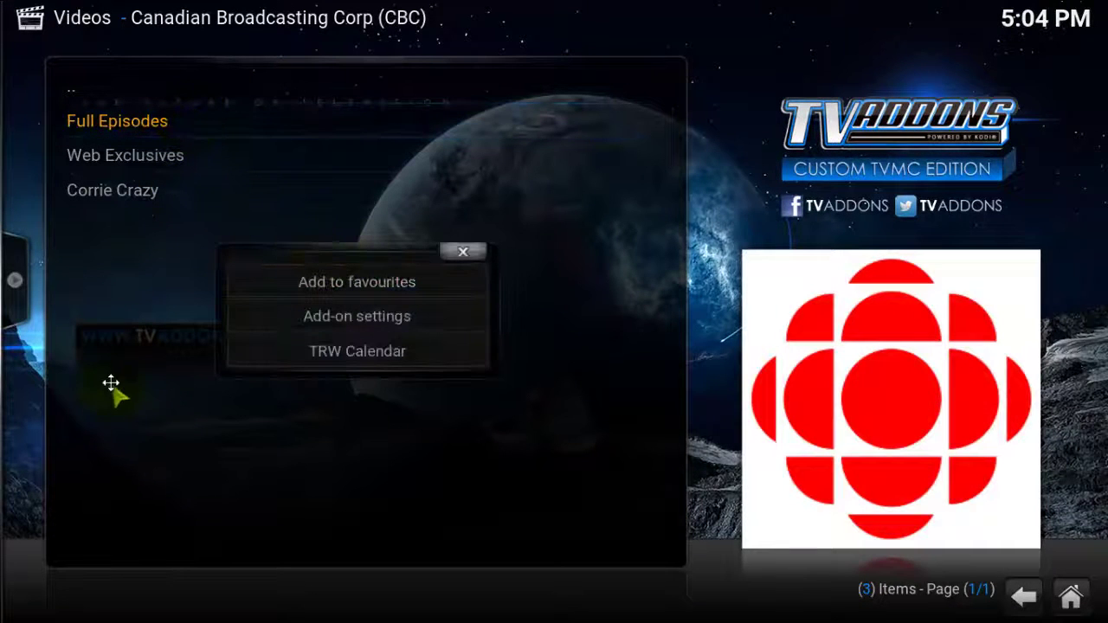
pyautogui.click(463, 252)
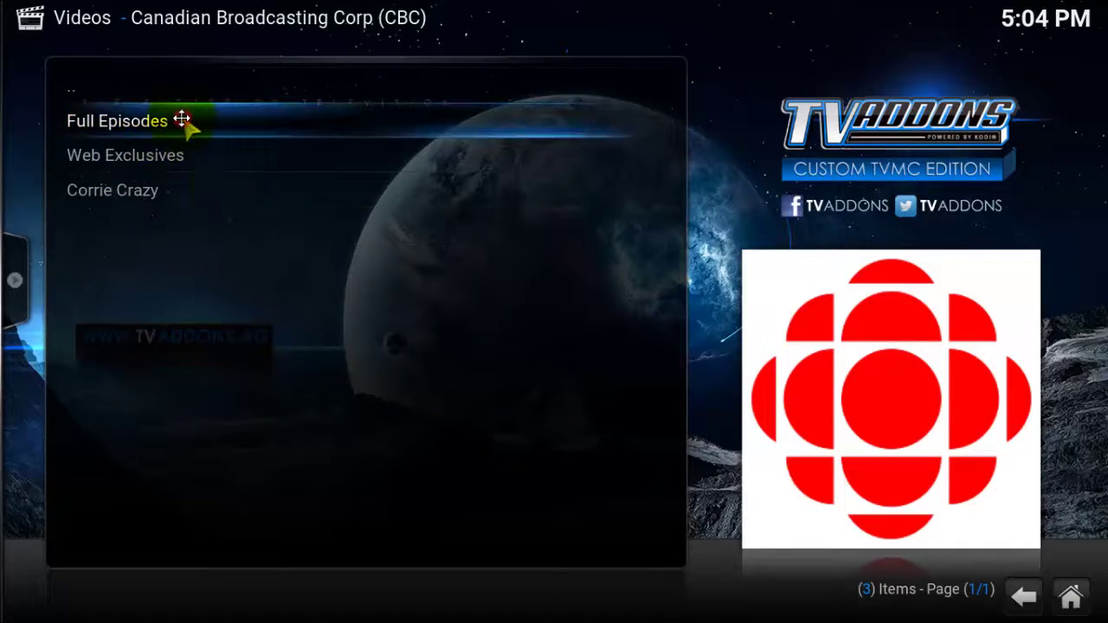
pyautogui.click(181, 118)
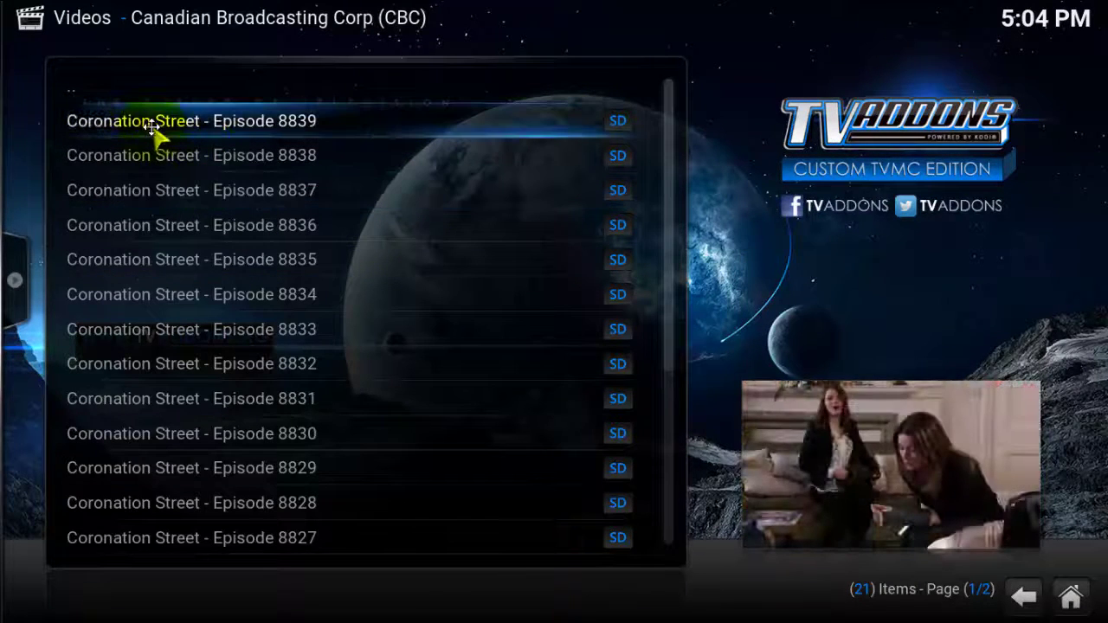
# - Cycle the episode list's view past Thumbnail to the layout with a preview image and episode details
pyautogui.moveTo(14, 277)
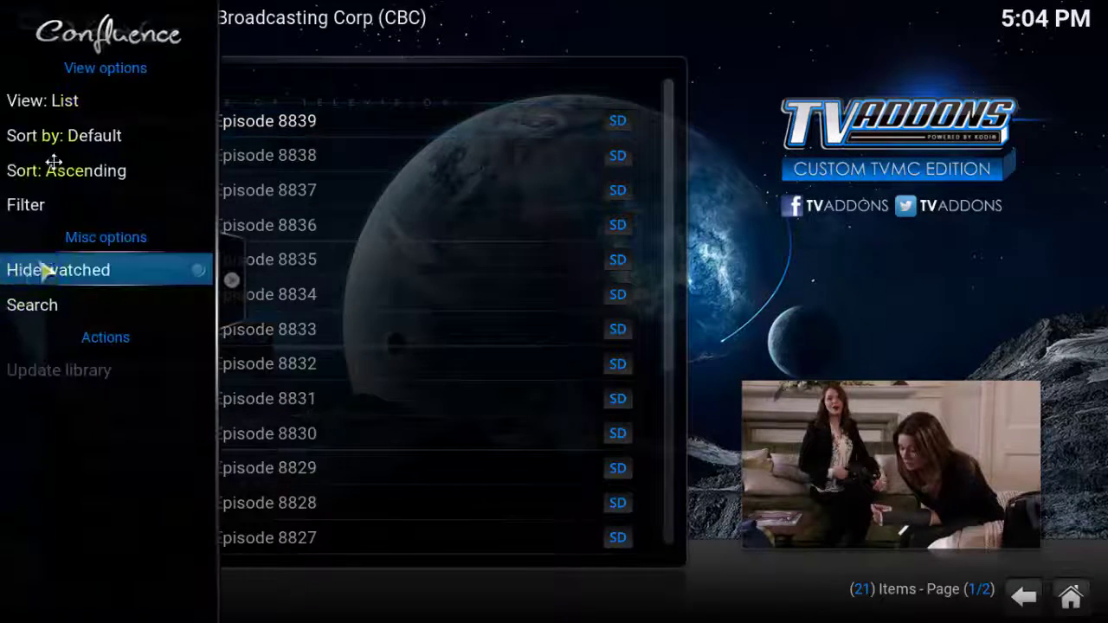
pyautogui.click(49, 102)
pyautogui.click(48, 101)
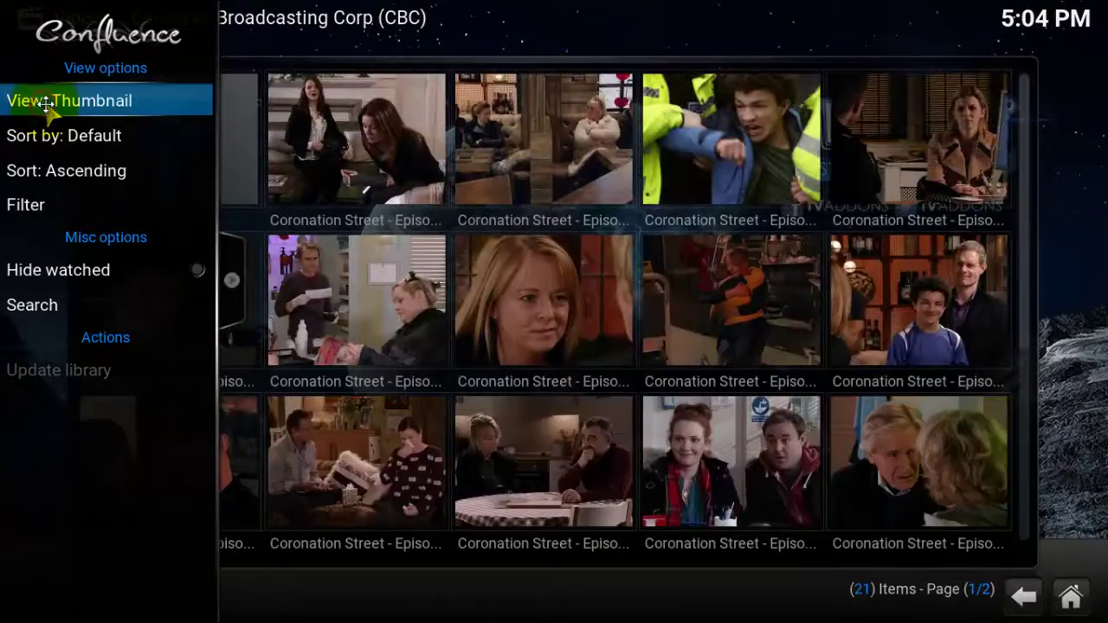
pyautogui.click(48, 101)
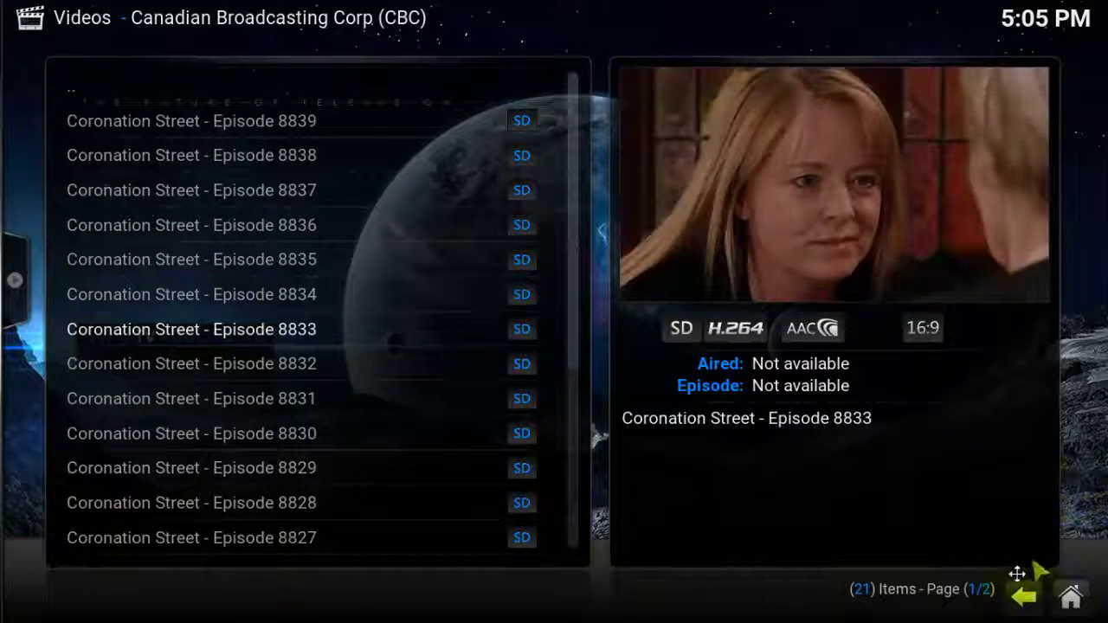
# - Leave the Coronation Street episodes and the CBC add-on and return to the home screen
pyautogui.click(1024, 597)
pyautogui.click(1022, 599)
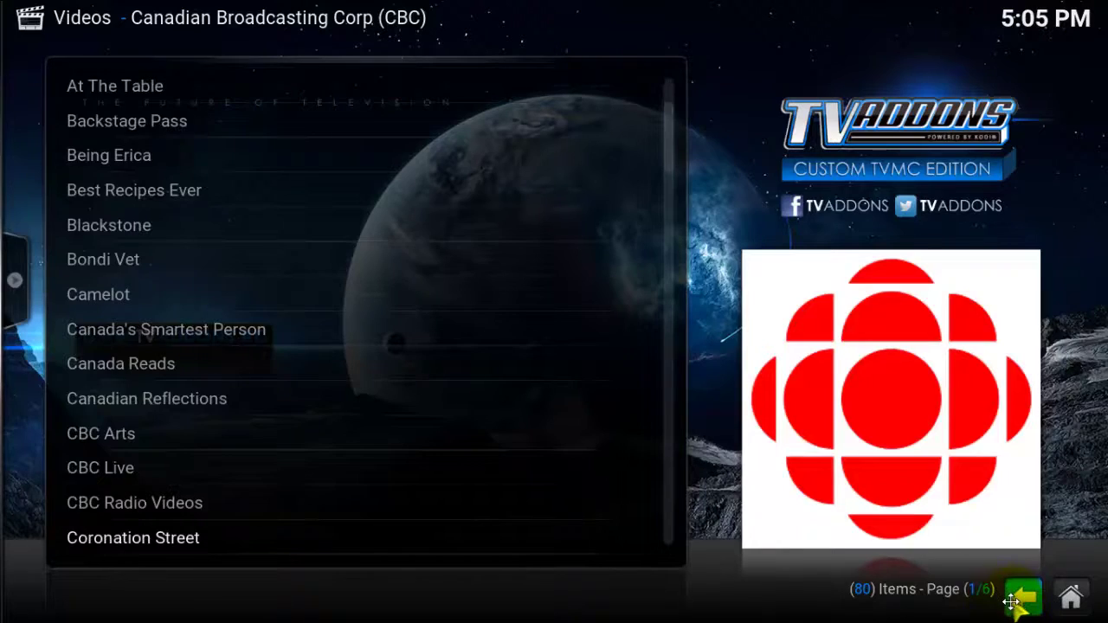
pyautogui.click(1017, 597)
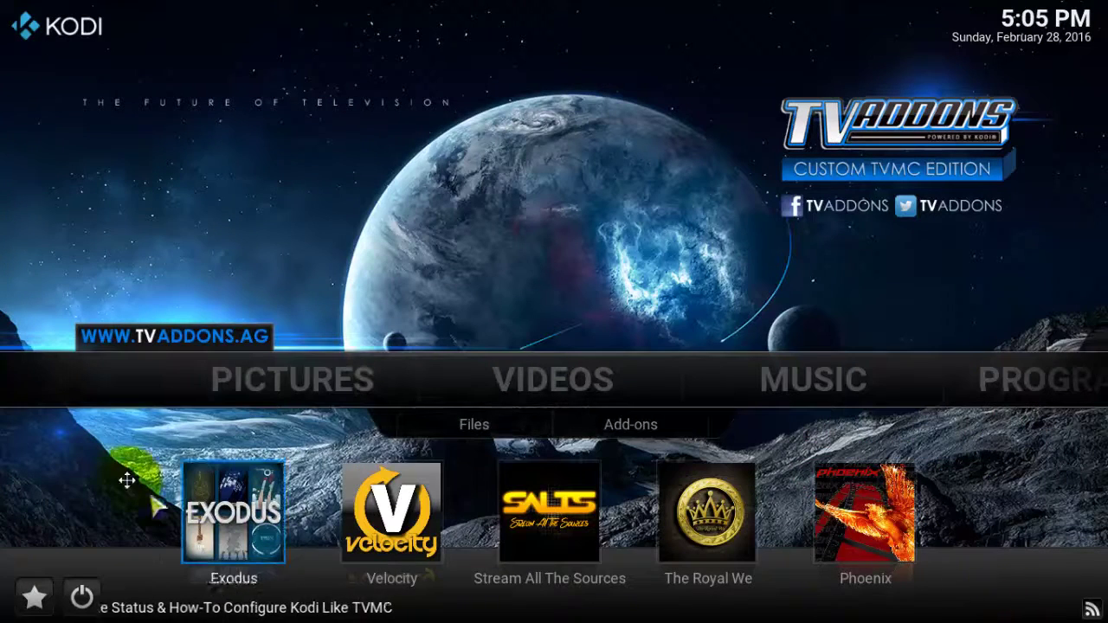